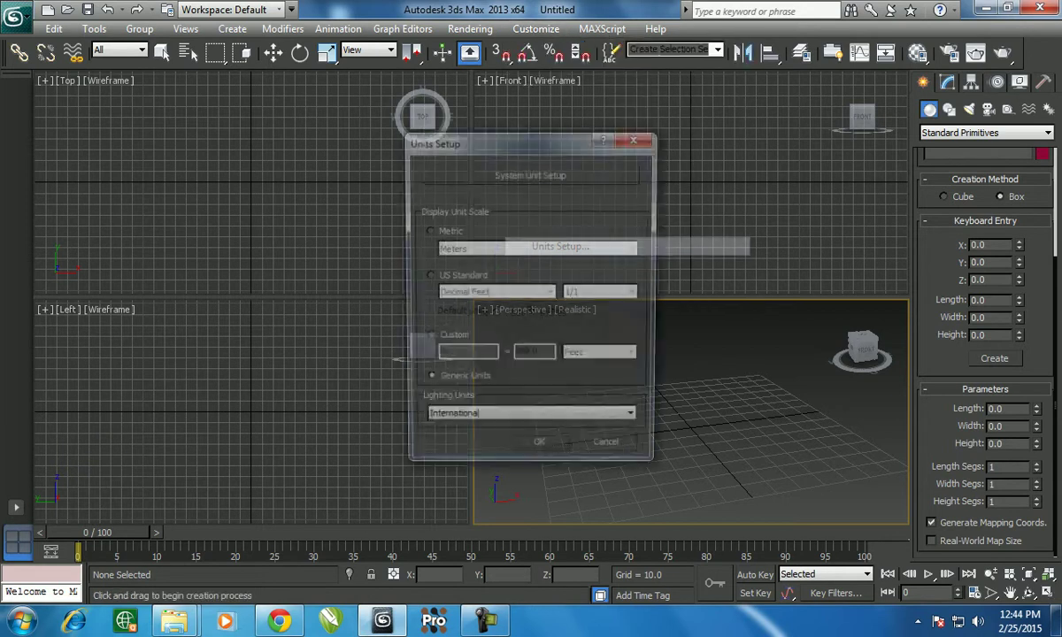
- Set the scene's display units to metric centimeters
{"action": "left_click", "coordinate": [560, 249]}
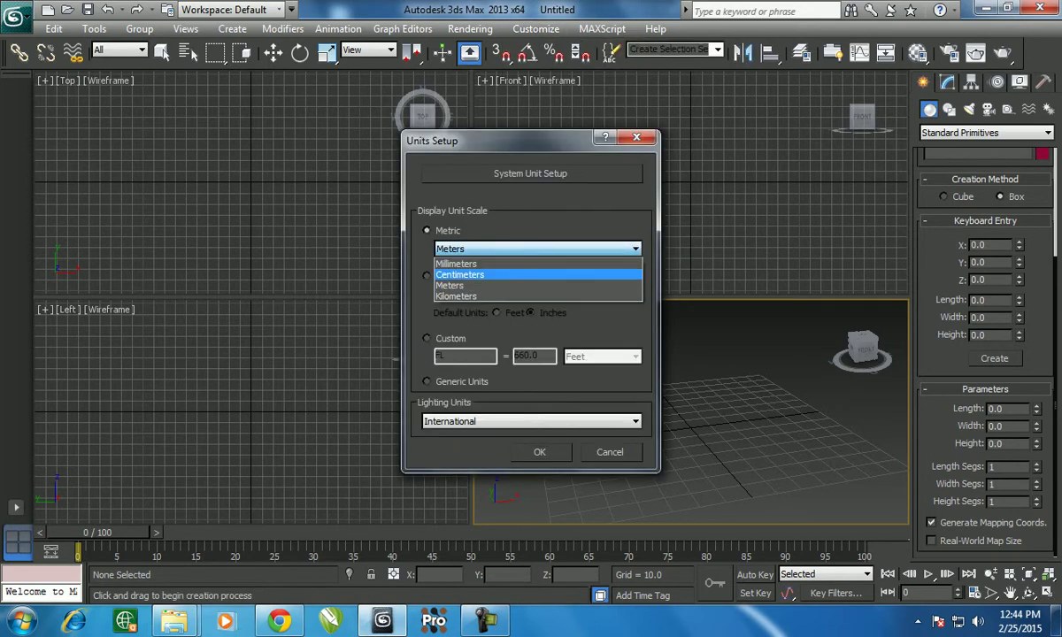
{"action": "left_click", "coordinate": [496, 274]}
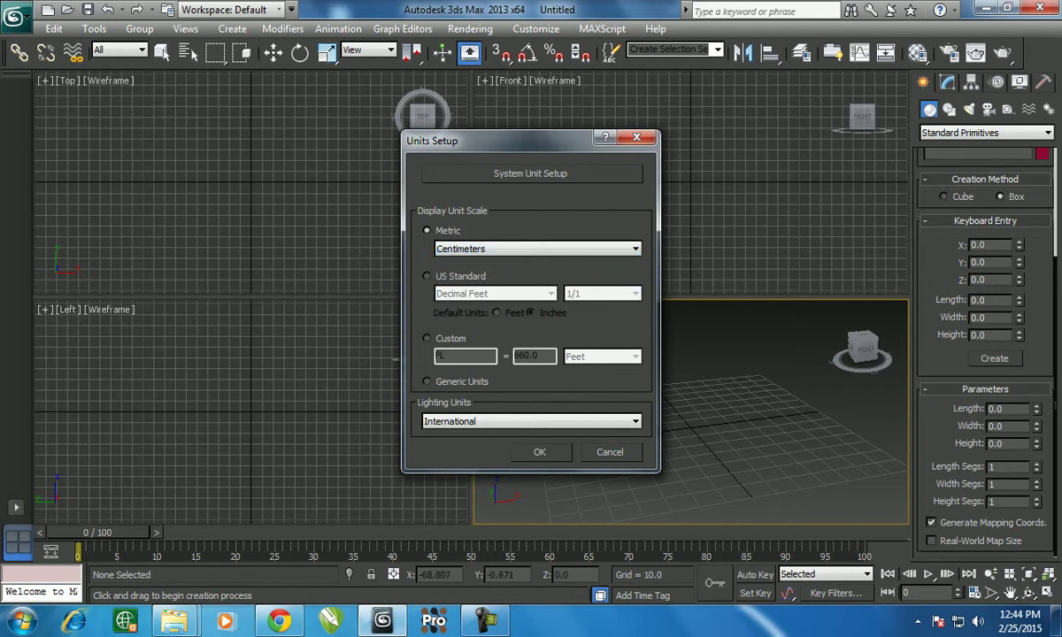
{"action": "left_click", "coordinate": [538, 451]}
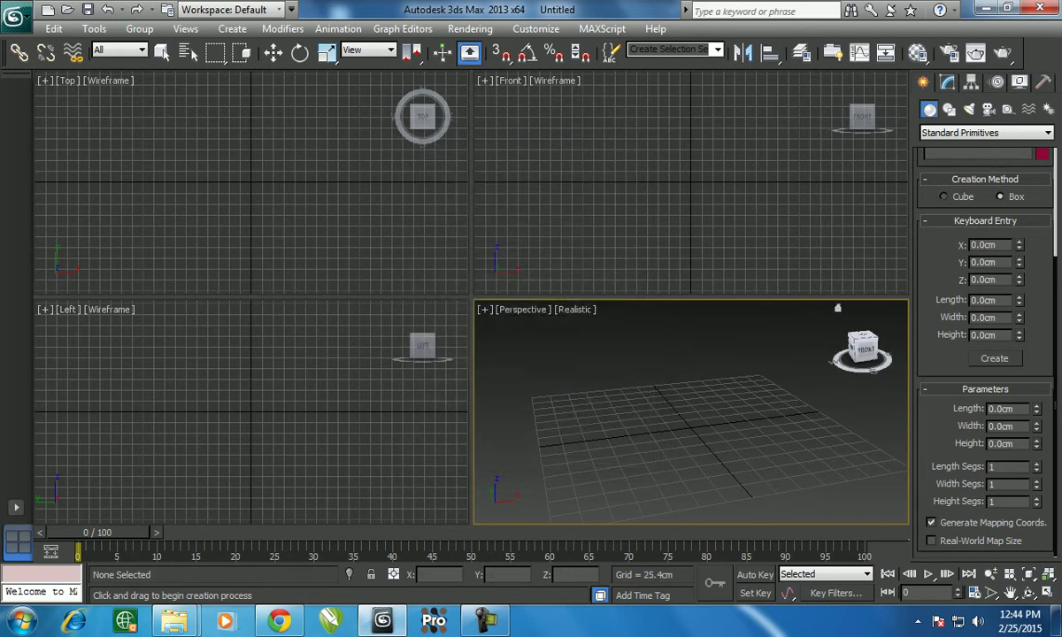
- Create a box with length 425 cm, width 1058 cm and height 425 cm at the origin
{"action": "left_click", "coordinate": [986, 299]}
{"action": "key", "text": "Tab"}
{"action": "left_click", "coordinate": [987, 300]}
{"action": "type", "text": "425"}
{"action": "key", "text": "Tab"}
{"action": "type", "text": "1058"}
{"action": "key", "text": "Tab"}
{"action": "type", "text": "425"}
{"action": "left_click", "coordinate": [993, 357]}
{"action": "key", "text": "z"}
{"action": "scroll", "coordinate": [690, 411], "scroll_direction": "up", "scroll_amount": 5}
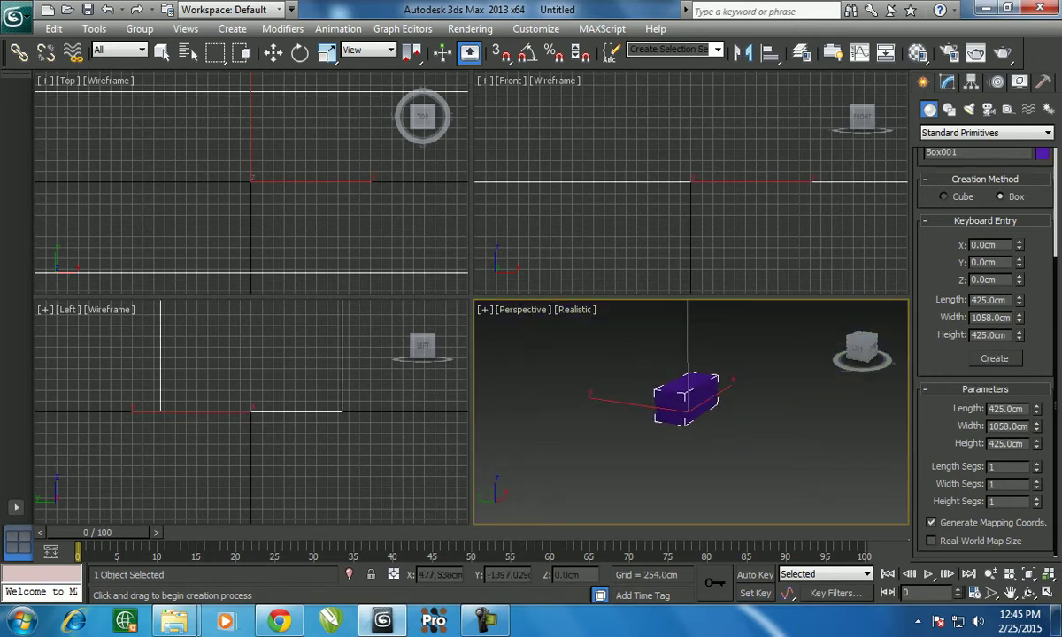
- Maximize the Perspective viewport, end box creation and convert the box to an editable poly
{"action": "key", "text": "alt+w"}
{"action": "middle_click_drag", "start_coordinate": [530, 354], "coordinate": [566, 287], "text": "alt"}
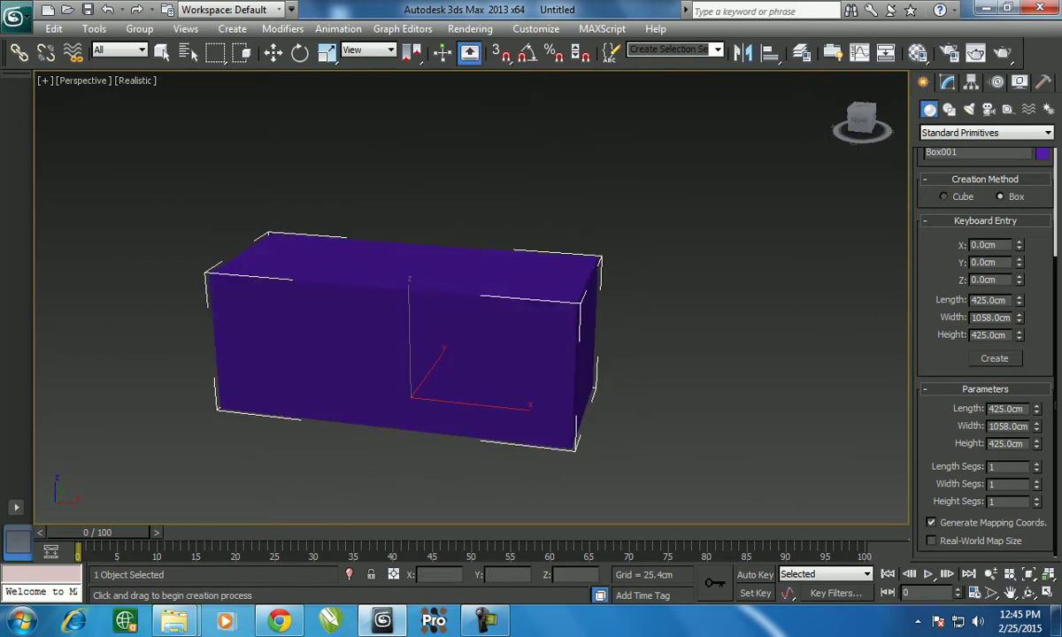
{"action": "key", "text": "shift+z"}
{"action": "key", "text": "q"}
{"action": "key", "text": "shift+y"}
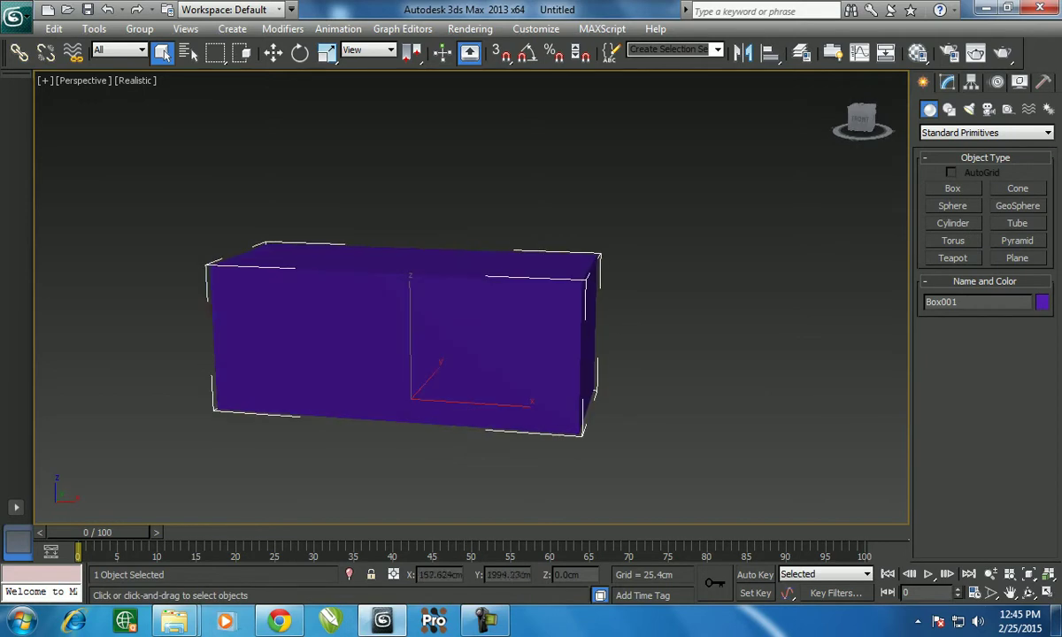
{"action": "left_click", "coordinate": [947, 81]}
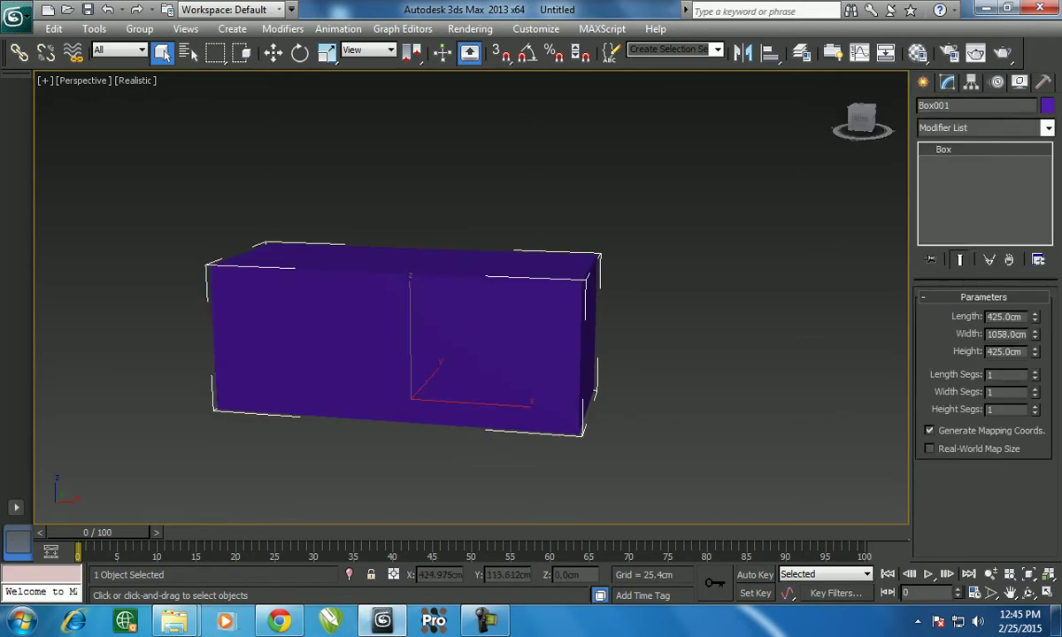
{"action": "middle_click_drag", "start_coordinate": [495, 301], "coordinate": [581, 301], "text": "alt"}
{"action": "right_click", "coordinate": [581, 302]}
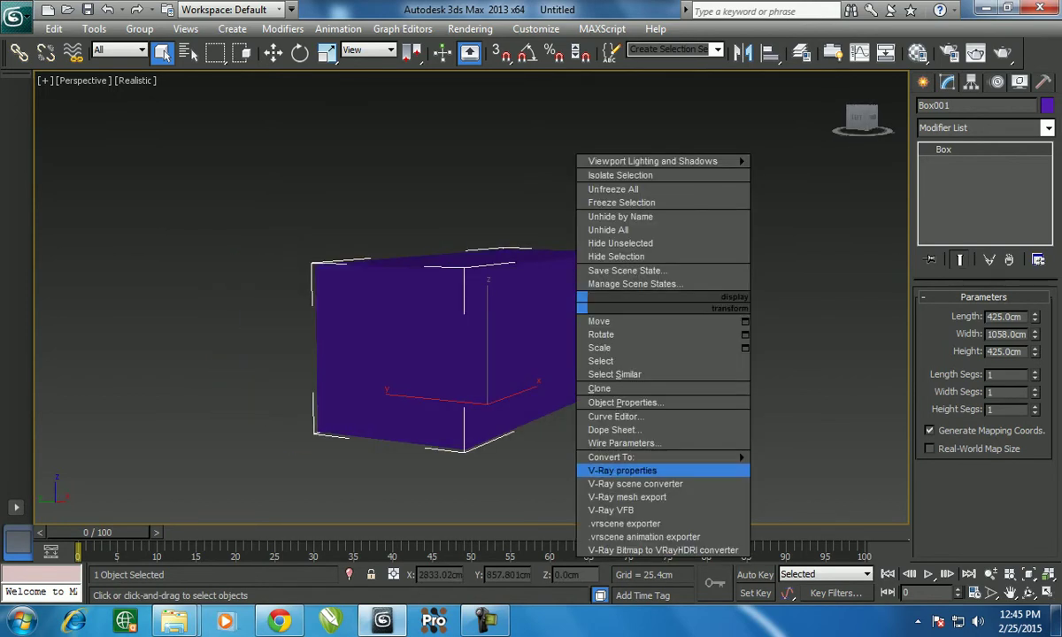
{"action": "mouse_move", "coordinate": [619, 457]}
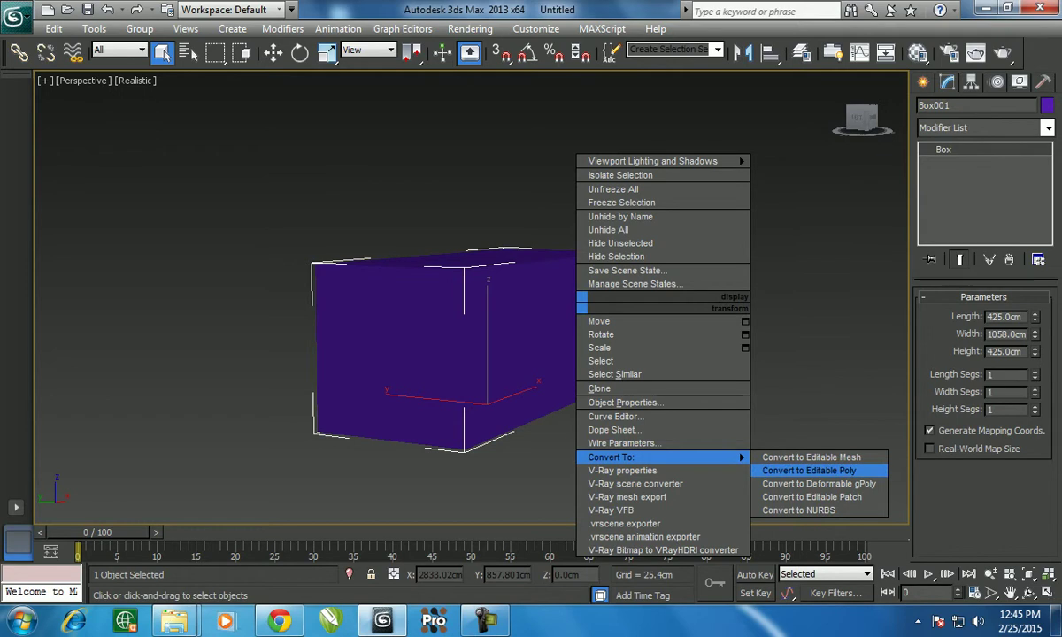
{"action": "left_click", "coordinate": [808, 471]}
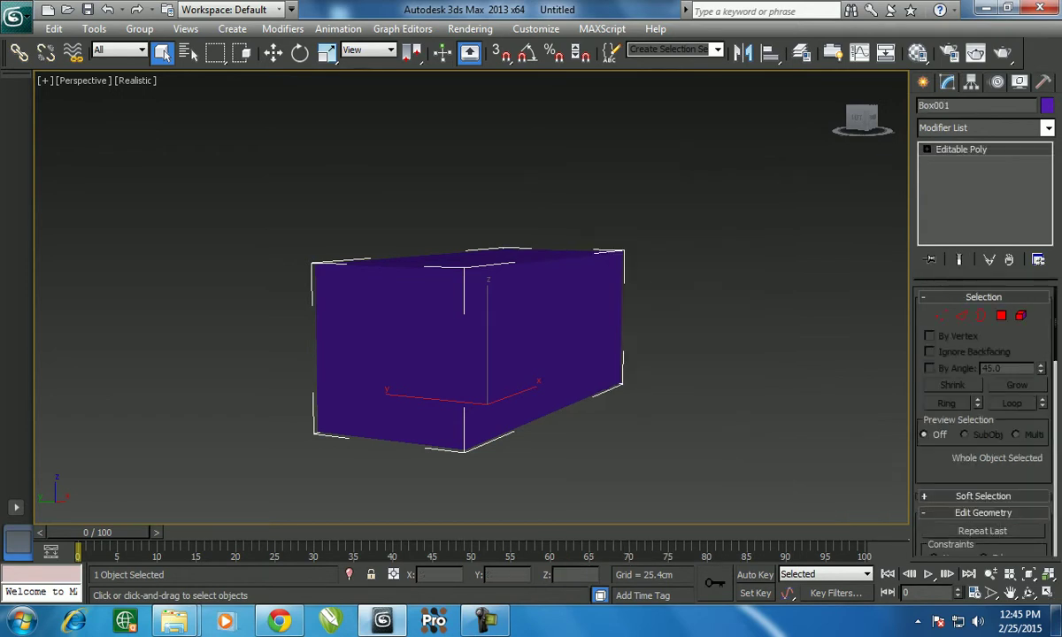
- Delete the box's front, top and both end polygons, keeping the floor and back wall, and leave polygon editing
{"action": "key", "text": "4"}
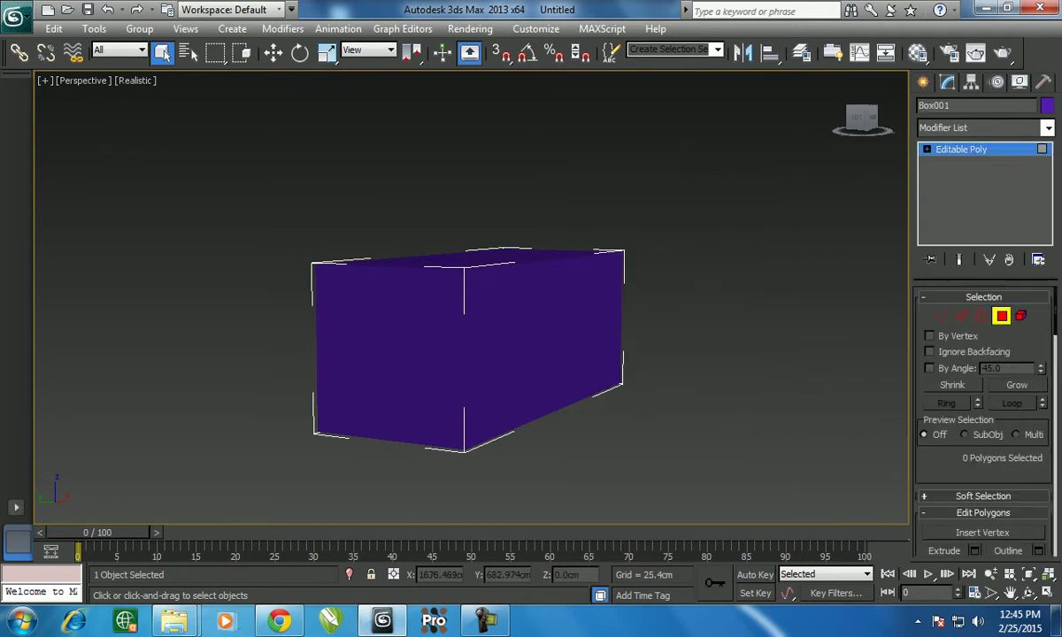
{"action": "left_click", "coordinate": [389, 354]}
{"action": "left_click", "coordinate": [544, 336], "text": "ctrl"}
{"action": "middle_click_drag", "start_coordinate": [469, 354], "coordinate": [372, 265], "text": "alt"}
{"action": "left_click", "coordinate": [442, 301], "text": "ctrl"}
{"action": "left_click", "coordinate": [414, 363], "text": "ctrl"}
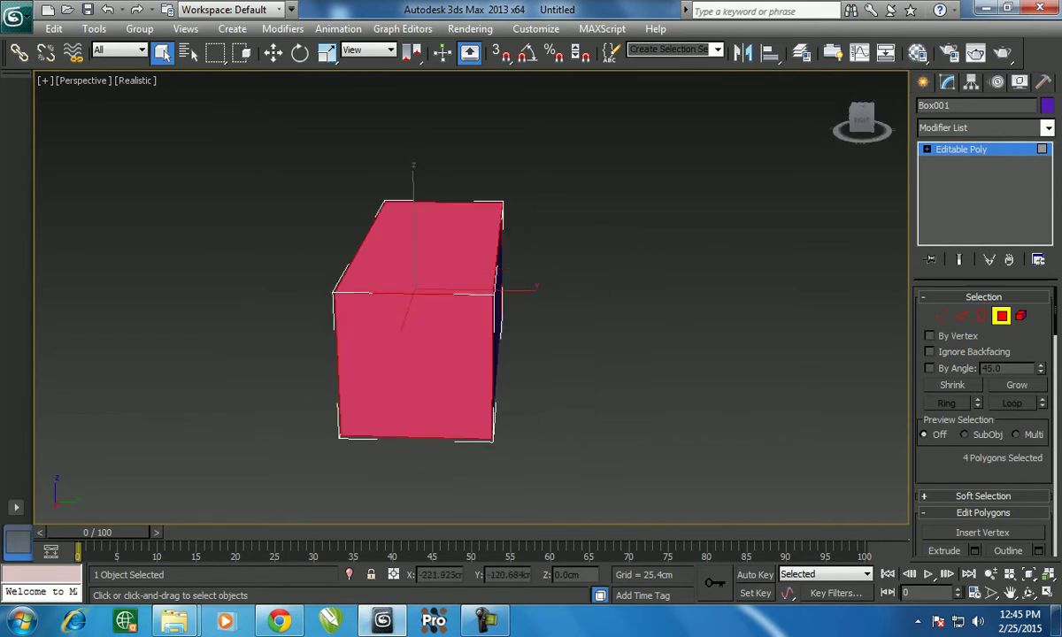
{"action": "key", "text": "Delete"}
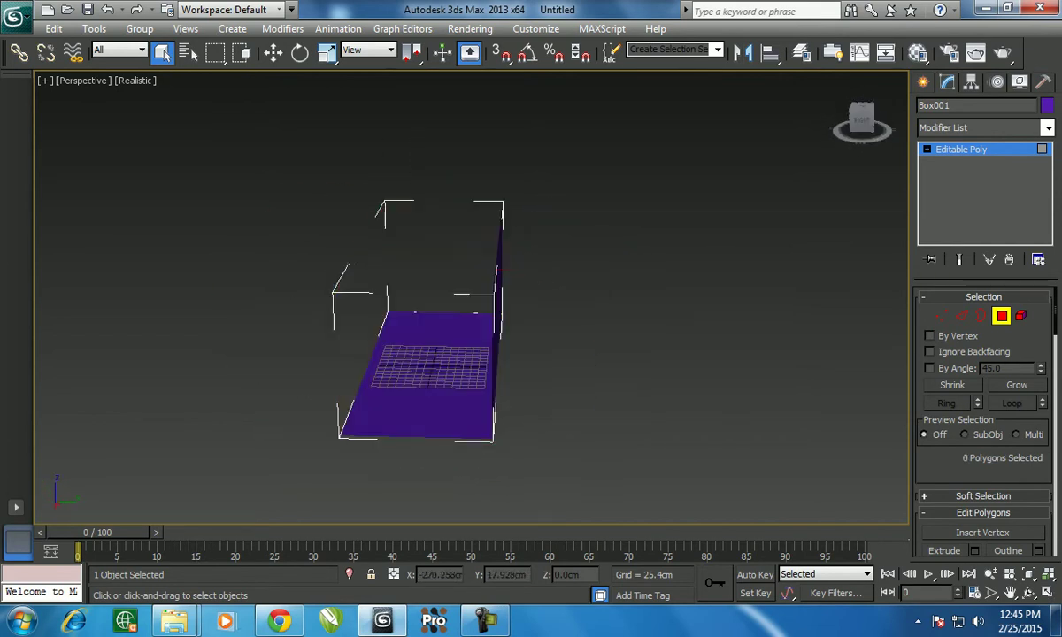
{"action": "middle_click_drag", "start_coordinate": [424, 336], "coordinate": [363, 330], "text": "alt"}
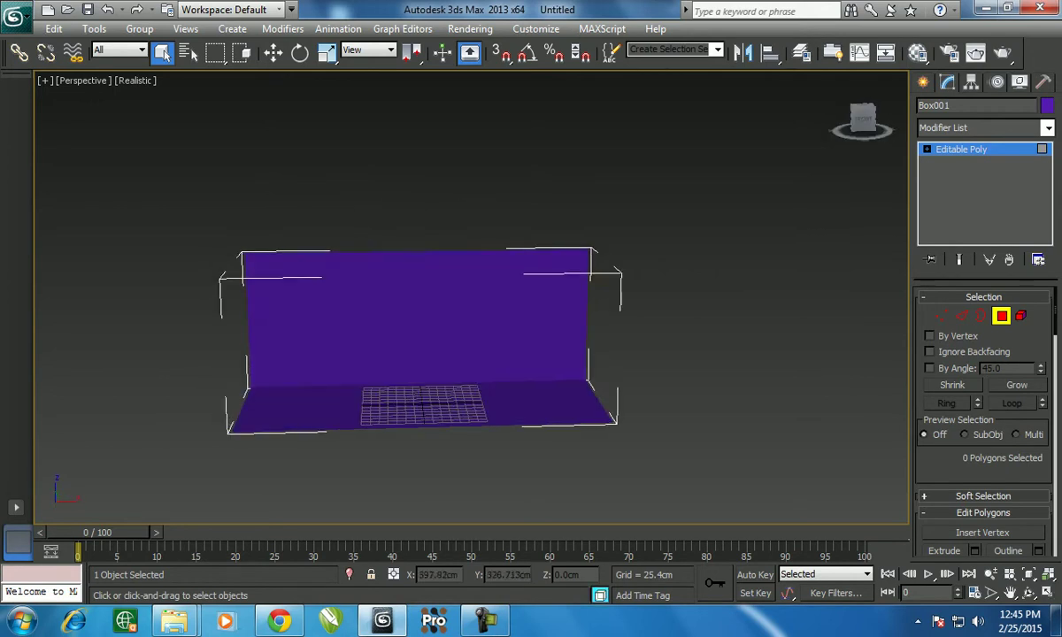
{"action": "middle_click_drag", "start_coordinate": [425, 354], "coordinate": [389, 354], "text": "alt"}
{"action": "right_click", "coordinate": [416, 358]}
{"action": "left_click", "coordinate": [452, 357]}
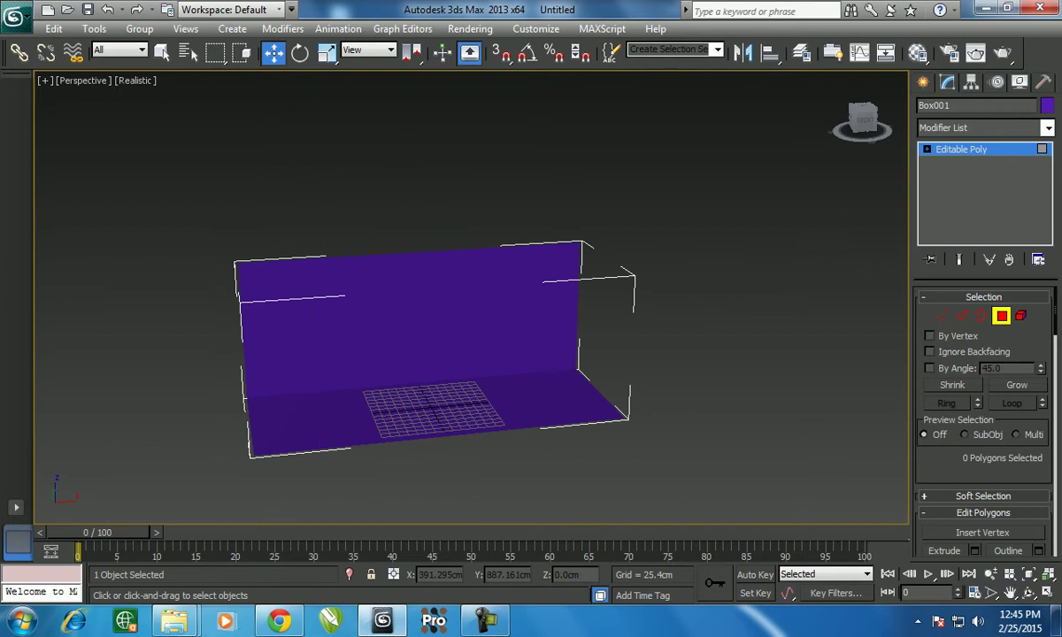
{"action": "left_click", "coordinate": [407, 309]}
{"action": "middle_click_drag", "start_coordinate": [407, 310], "coordinate": [435, 309], "text": "alt"}
{"action": "right_click", "coordinate": [427, 310]}
{"action": "left_click", "coordinate": [362, 276]}
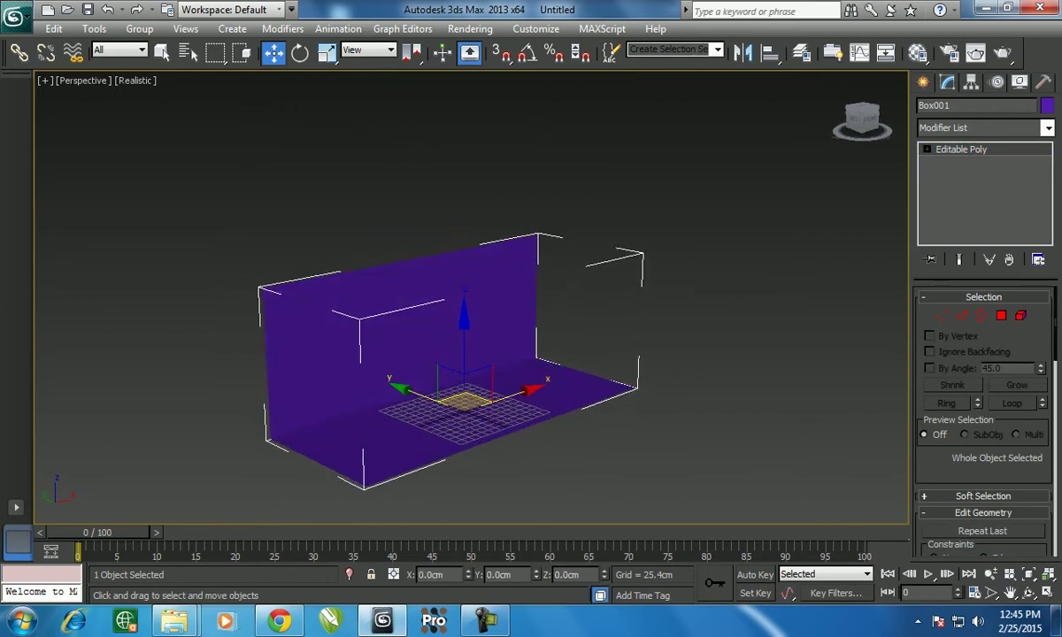
- Add an Edit Normals modifier to the object and inspect which way the wall and floor normals point
{"action": "left_click", "coordinate": [1048, 128]}
{"action": "key", "text": "e"}
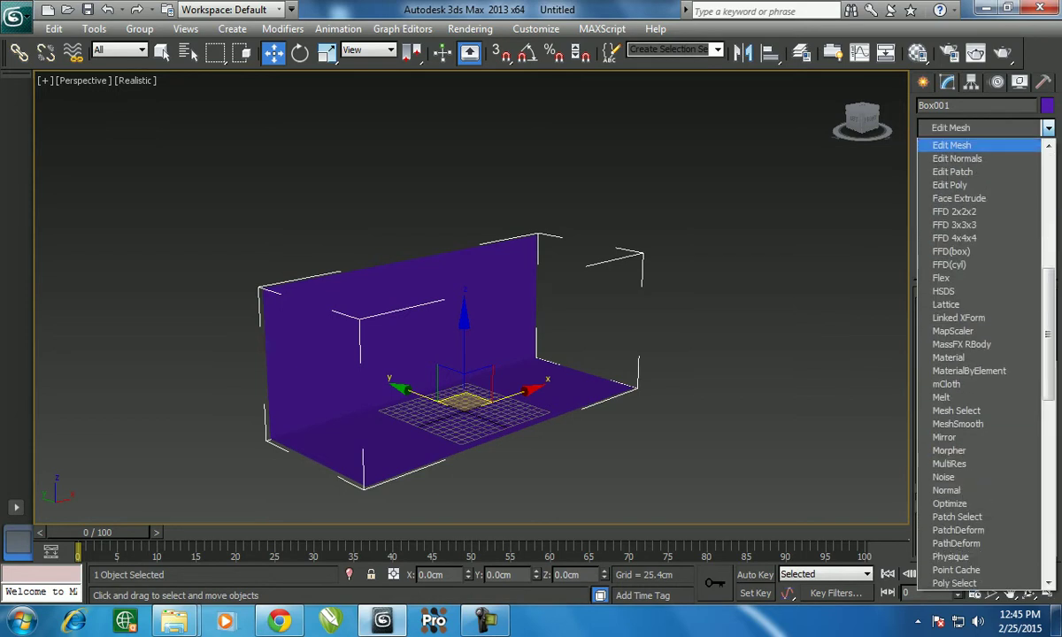
{"action": "key", "text": "e"}
{"action": "key", "text": "Return"}
{"action": "middle_click_drag", "start_coordinate": [425, 310], "coordinate": [460, 310], "text": "alt"}
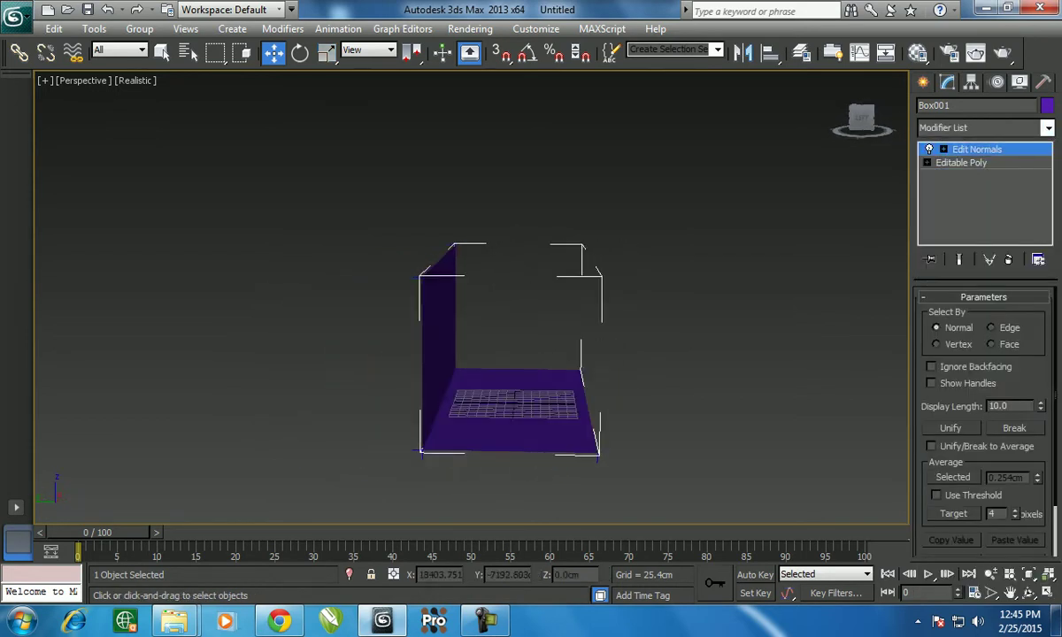
{"action": "left_click", "coordinate": [961, 163]}
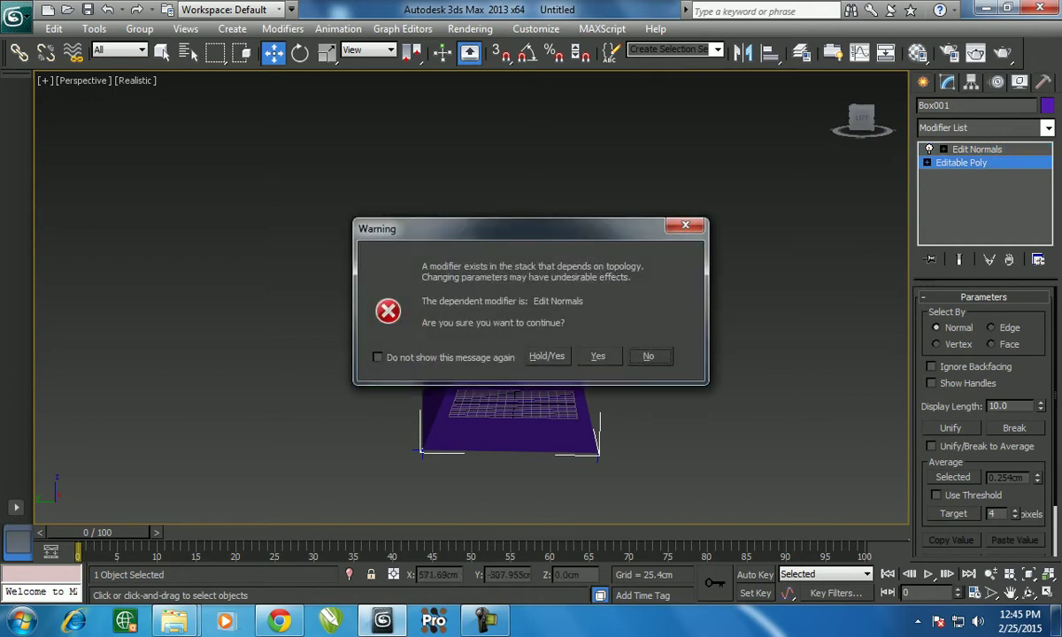
{"action": "left_click", "coordinate": [598, 355]}
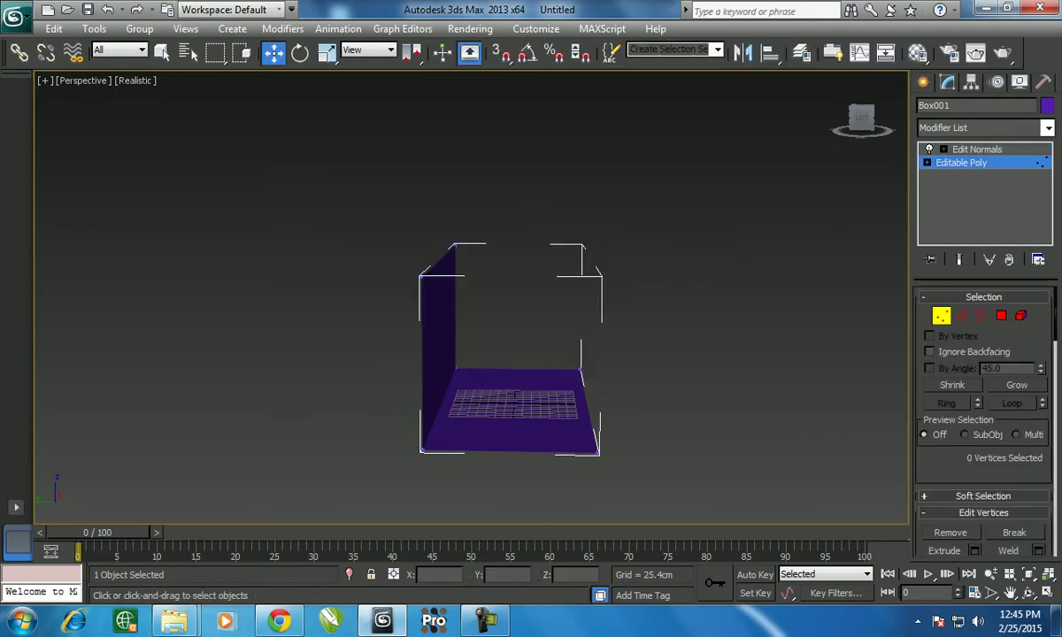
{"action": "left_click", "coordinate": [977, 148]}
{"action": "middle_click_drag", "start_coordinate": [530, 310], "coordinate": [496, 354], "text": "alt"}
{"action": "scroll", "coordinate": [531, 353], "scroll_direction": "up", "scroll_amount": 3}
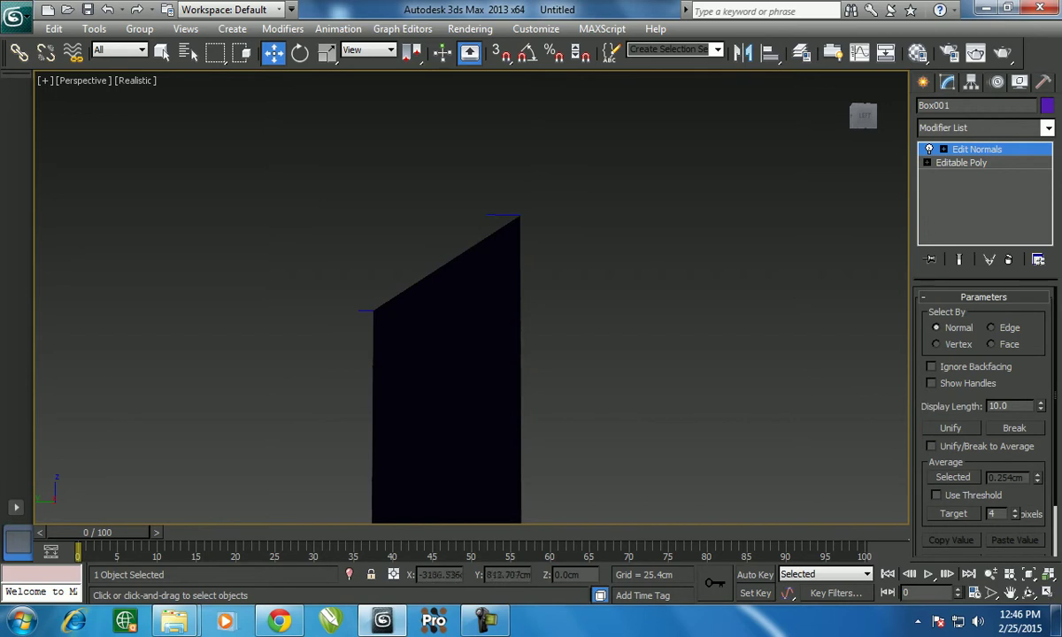
{"action": "middle_click_drag", "start_coordinate": [495, 354], "coordinate": [460, 345], "text": "alt"}
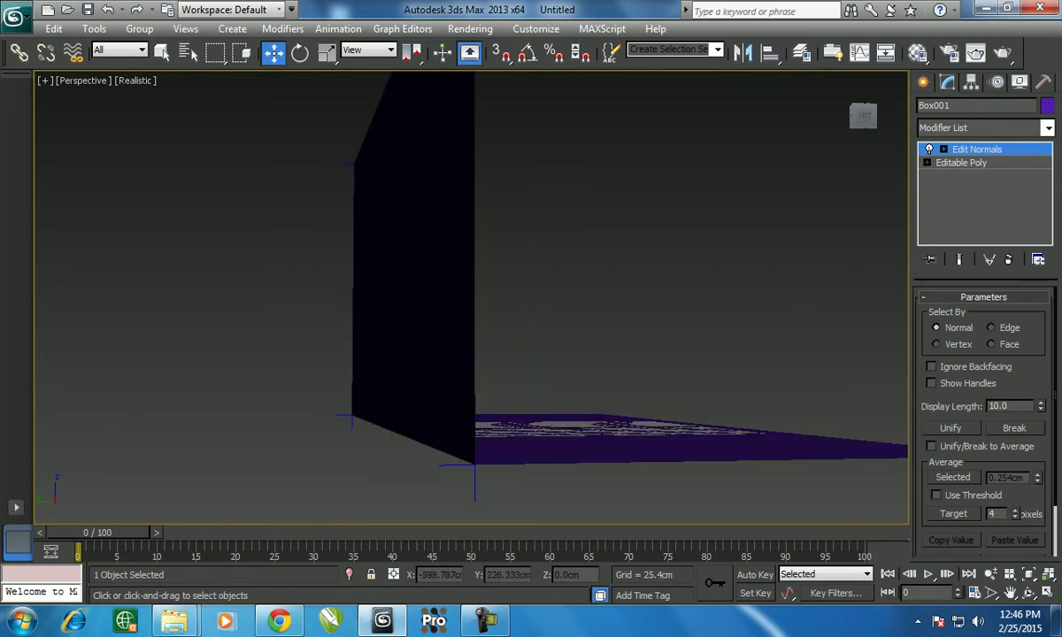
- Flip the normals of the whole wall-and-floor element at the Editable Poly level
{"action": "left_click", "coordinate": [961, 163]}
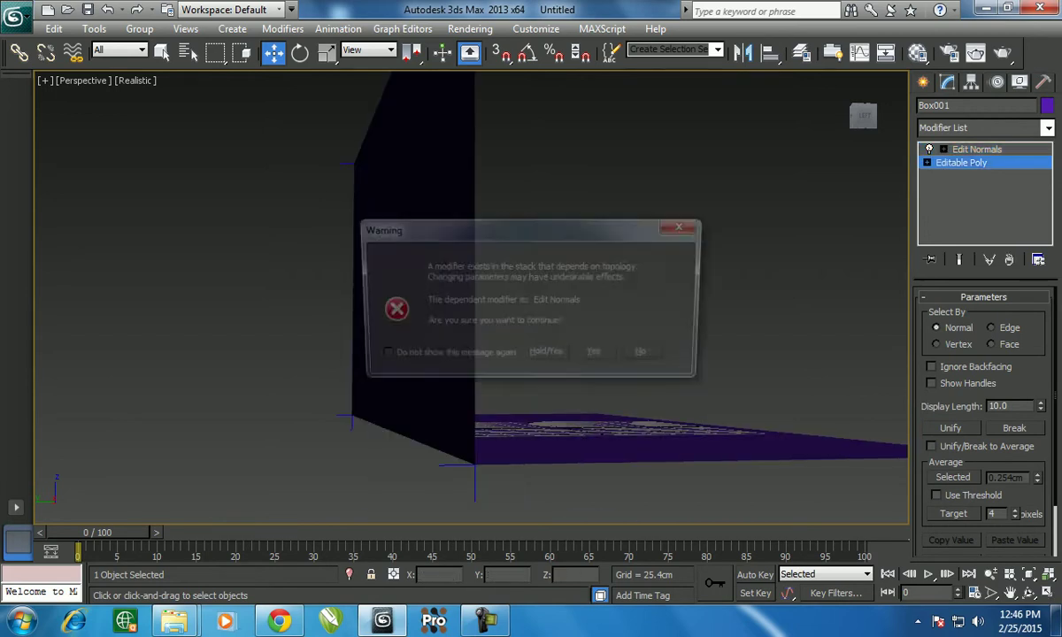
{"action": "left_click", "coordinate": [610, 350]}
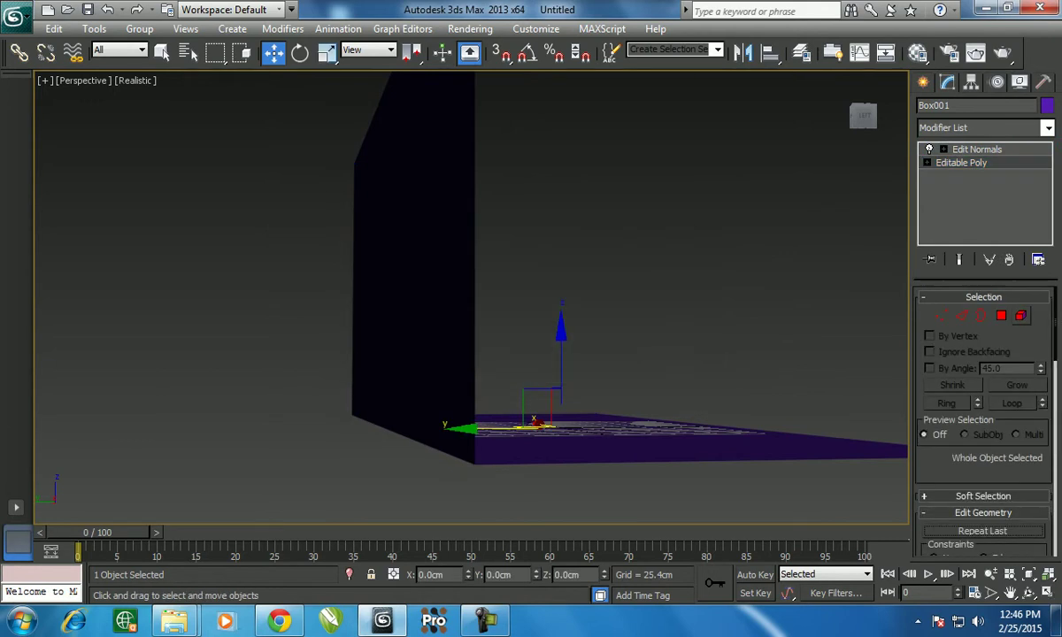
{"action": "key", "text": "5"}
{"action": "scroll", "coordinate": [982, 416], "scroll_direction": "down", "scroll_amount": 3}
{"action": "left_click", "coordinate": [1014, 422]}
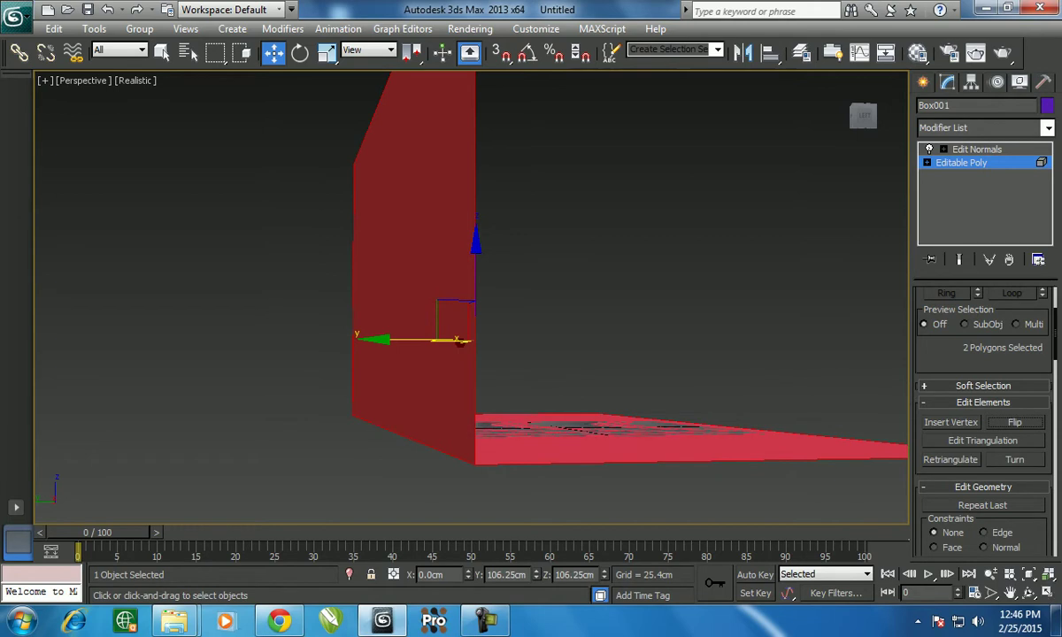
- Check the flipped normals on the inner side of the wall and floor, and remove the Edit Normals modifier
{"action": "left_click", "coordinate": [977, 149]}
{"action": "left_click_drag", "start_coordinate": [862, 116], "coordinate": [810, 125]}
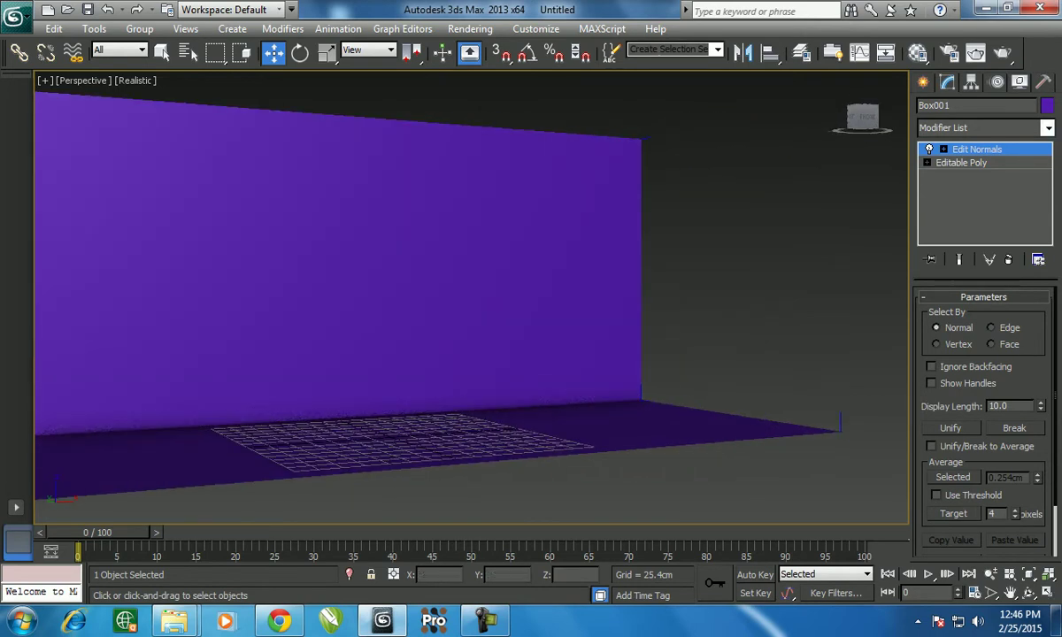
{"action": "left_click_drag", "start_coordinate": [810, 126], "coordinate": [831, 124]}
{"action": "scroll", "coordinate": [778, 371], "scroll_direction": "down", "scroll_amount": 5}
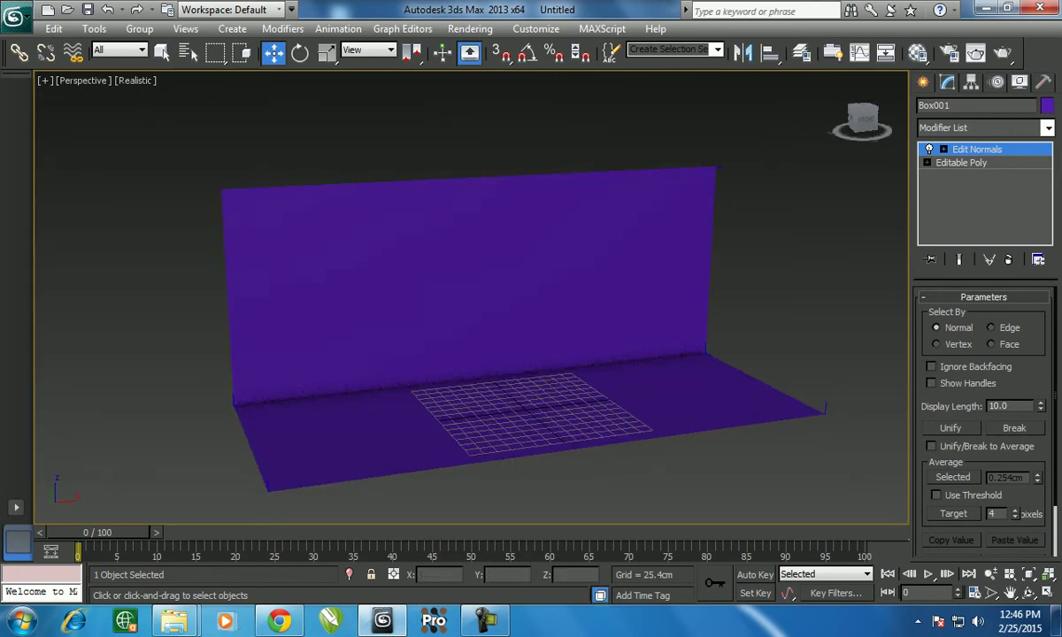
{"action": "left_click", "coordinate": [1007, 260]}
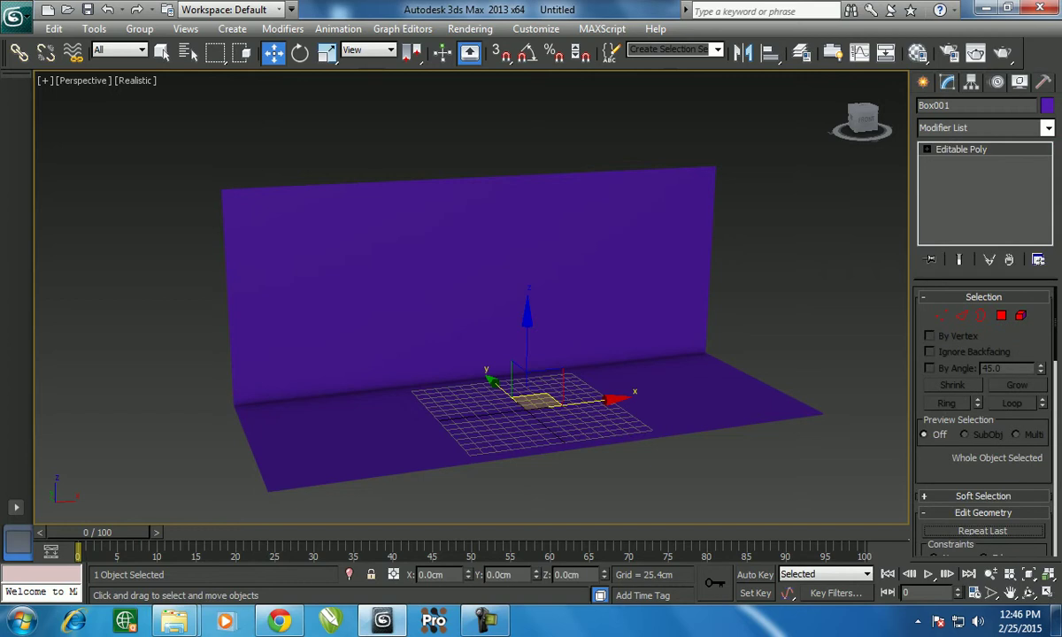
- Open the Material Editor, switch to Notepad to write "press m" in a new document, and return to 3ds Max
{"action": "key", "text": "m"}
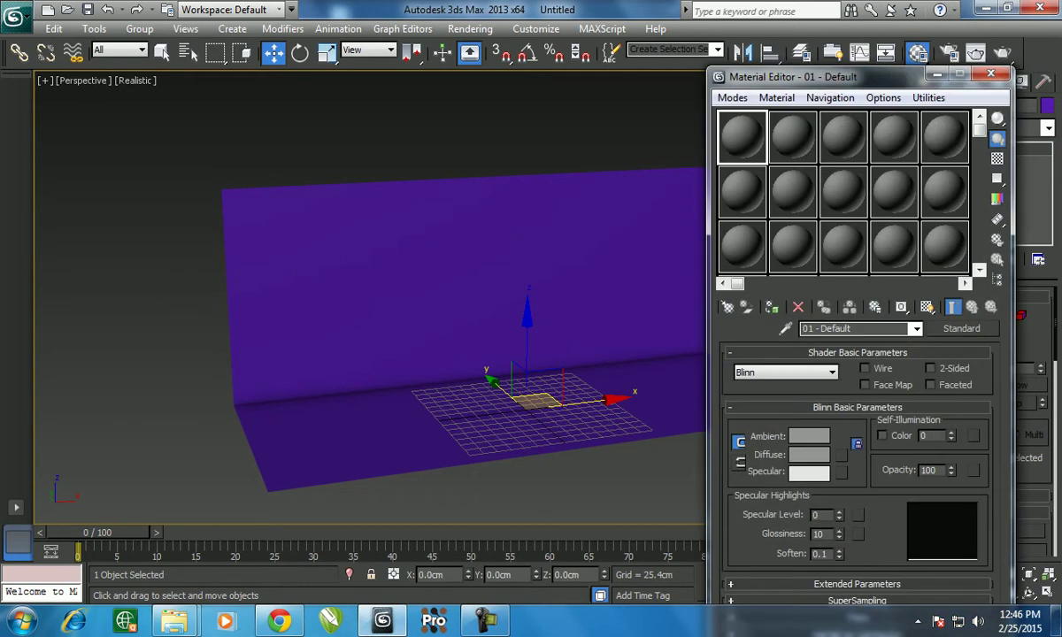
{"action": "key", "text": "super"}
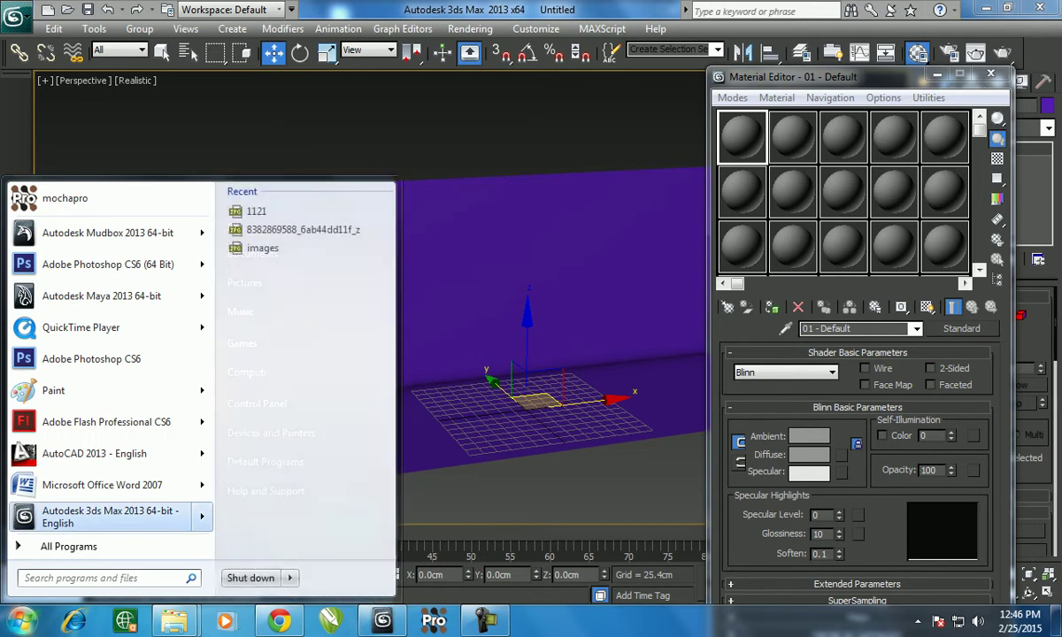
{"action": "type", "text": "note"}
{"action": "key", "text": "Return"}
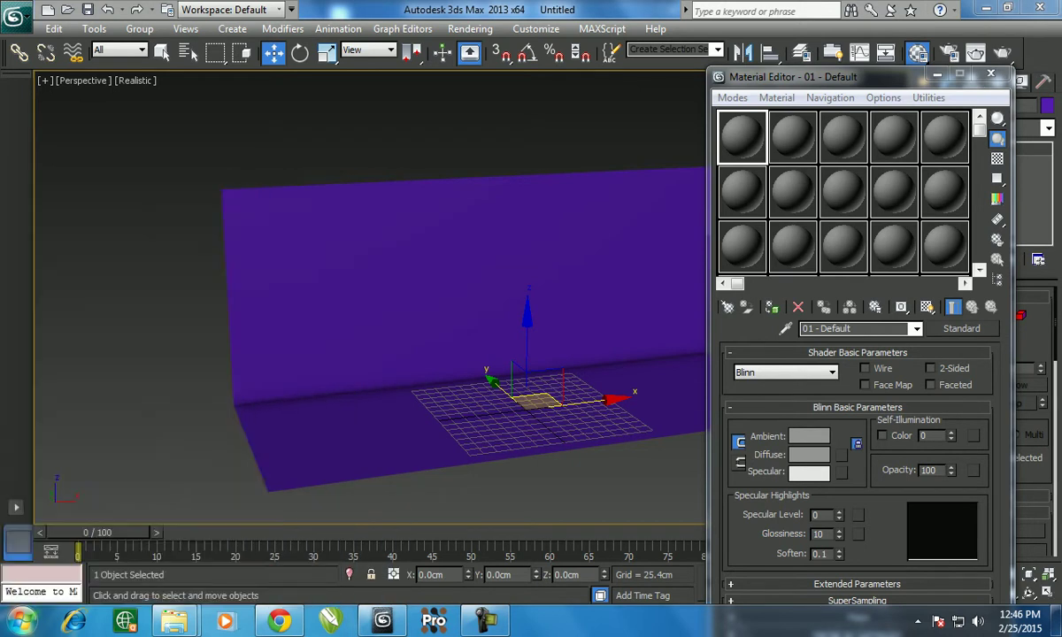
{"action": "type", "text": "pre"}
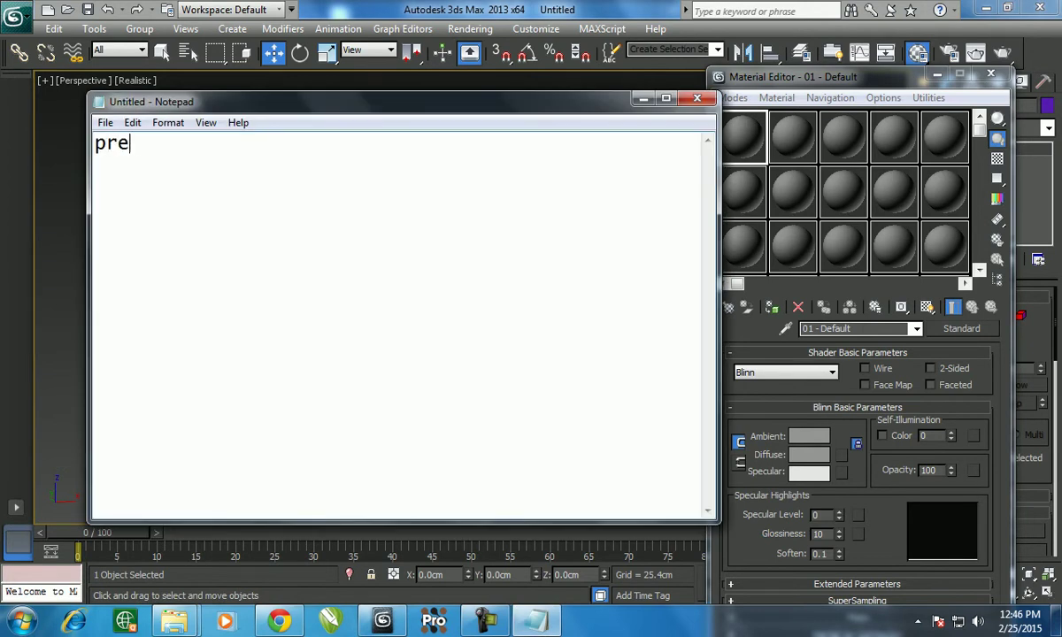
{"action": "type", "text": "ss m"}
{"action": "key", "text": "alt+Tab"}
- Add a Bitmap map to the diffuse colour of the first material in the Material Editor
{"action": "left_click_drag", "start_coordinate": [796, 77], "coordinate": [622, 63]}
{"action": "left_click", "coordinate": [823, 125]}
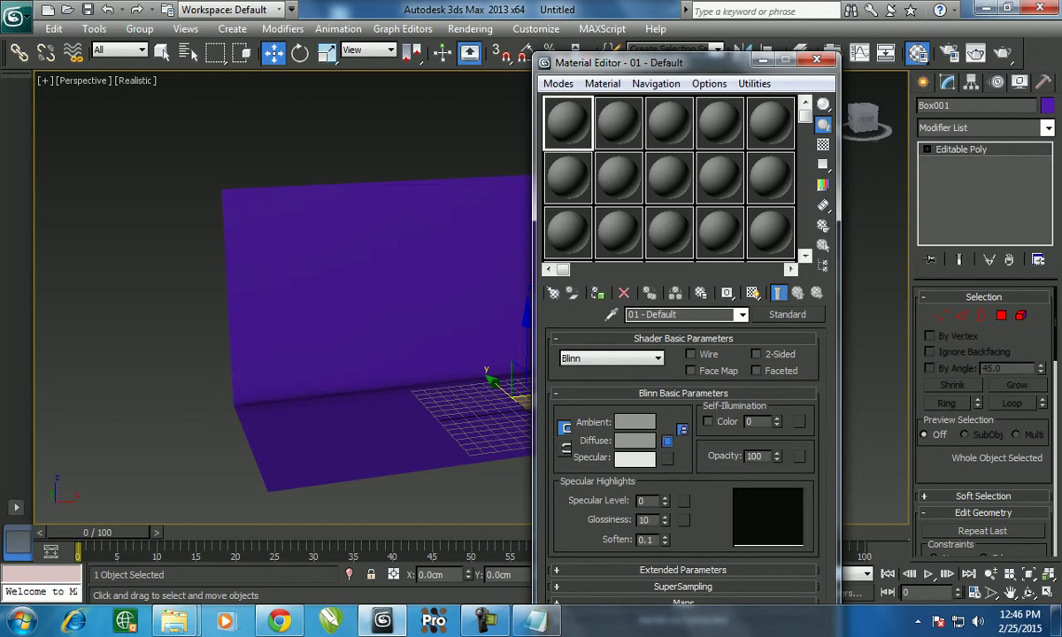
{"action": "left_click", "coordinate": [667, 441]}
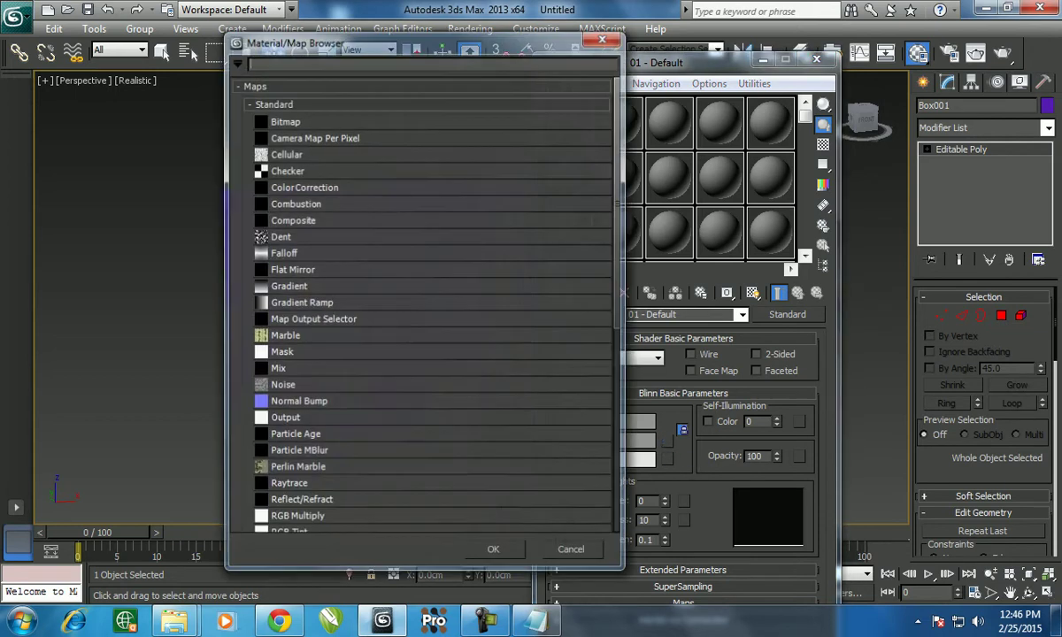
{"action": "double_click", "coordinate": [284, 120]}
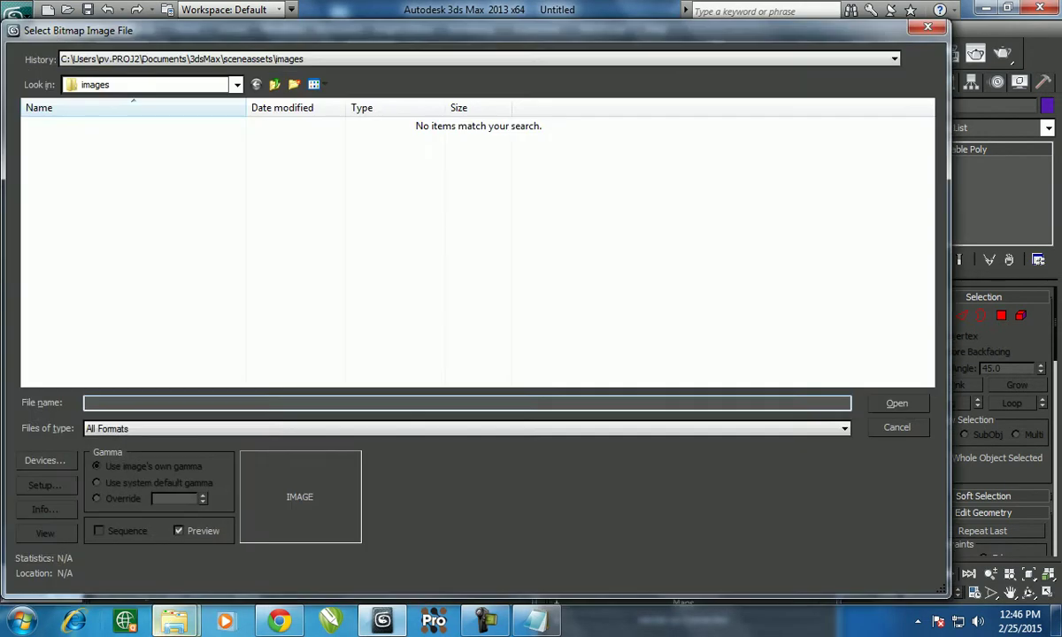
- Copy the path of the SOFA reference folder from Windows Explorer and load sofa_front from it as the bitmap image
{"action": "mouse_move", "coordinate": [174, 622]}
{"action": "left_click", "coordinate": [288, 531]}
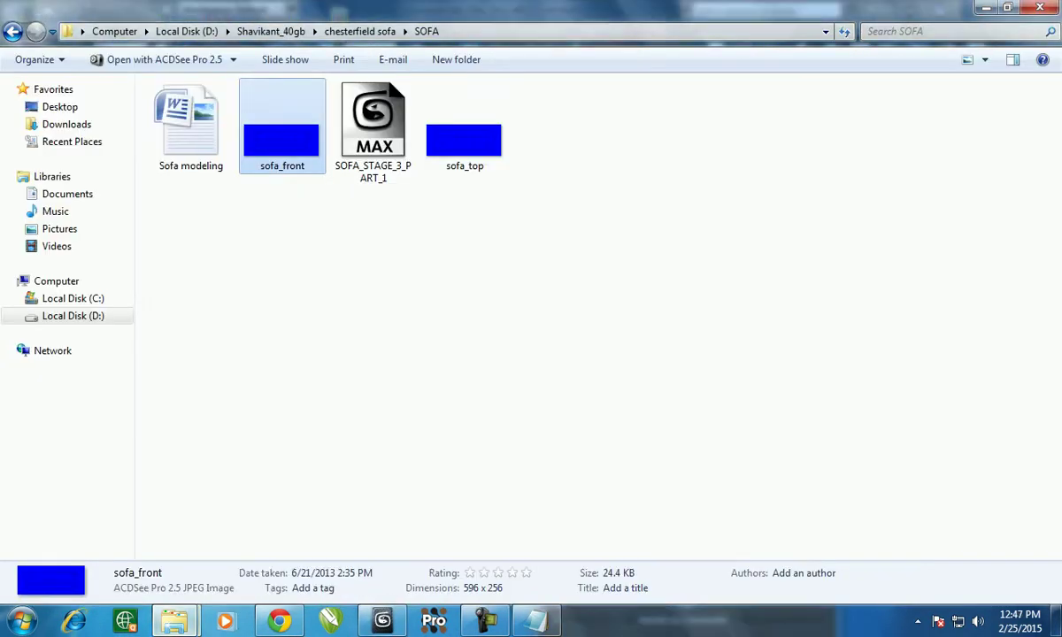
{"action": "left_click", "coordinate": [172, 32]}
{"action": "key", "text": "ctrl+c"}
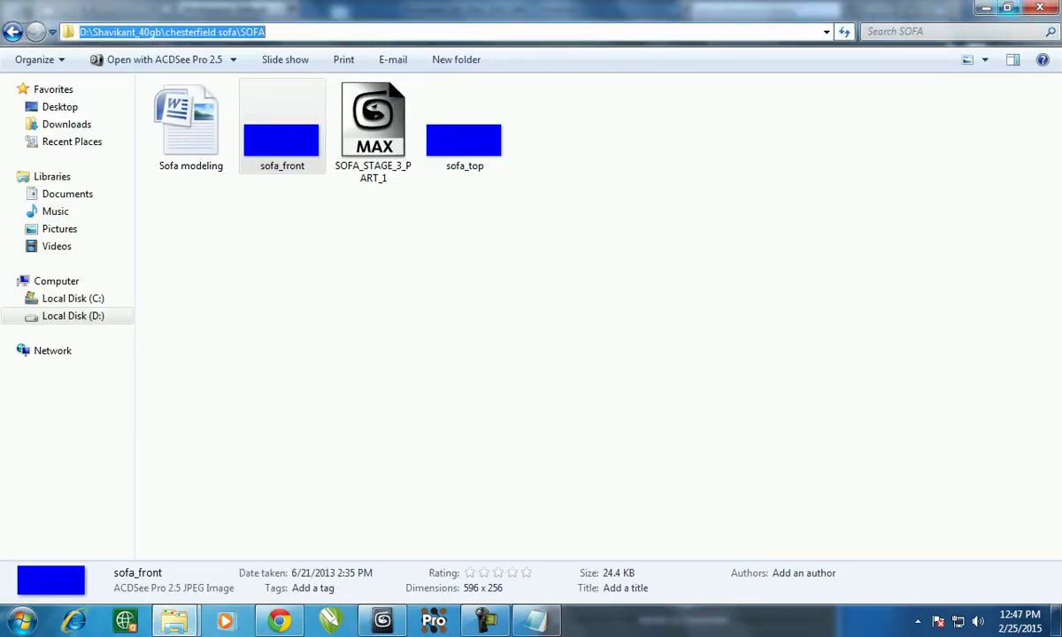
{"action": "key", "text": "alt+Tab"}
{"action": "key", "text": "ctrl+v"}
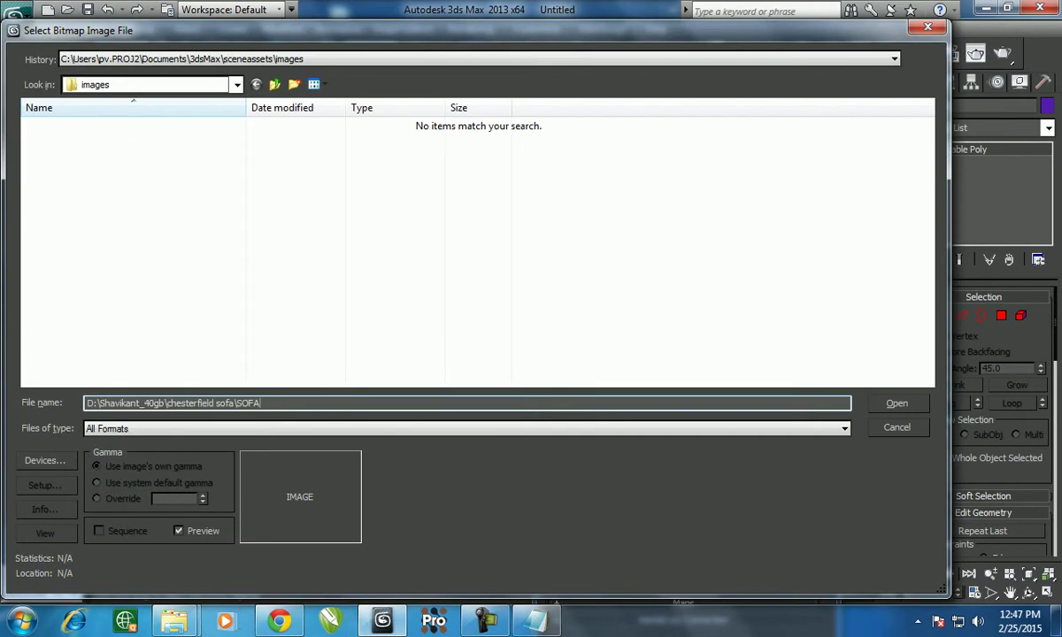
{"action": "key", "text": "Return"}
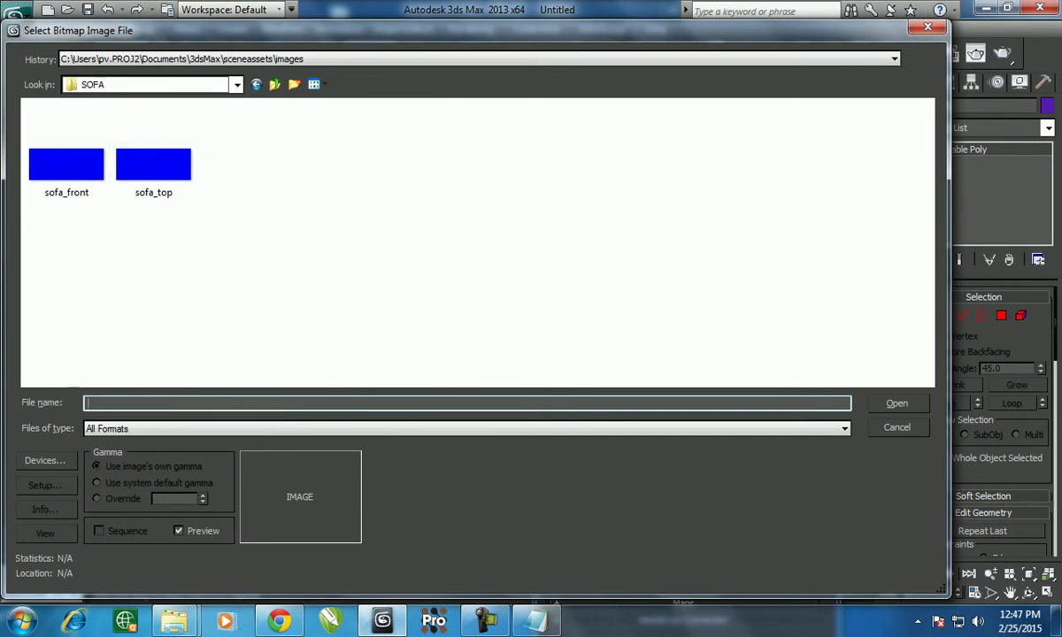
{"action": "left_click", "coordinate": [66, 159]}
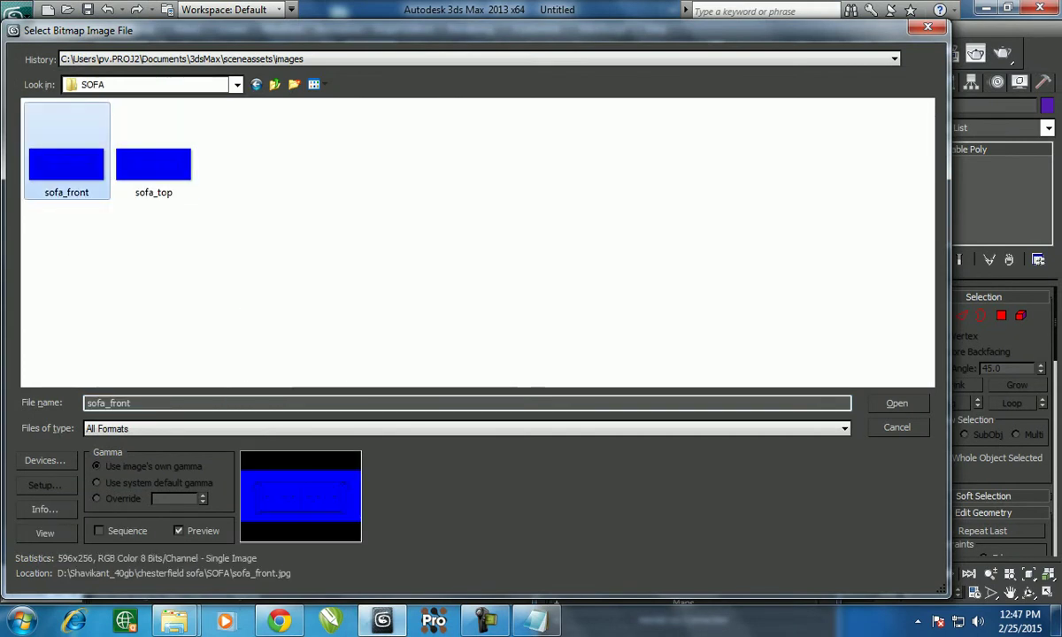
{"action": "key", "text": "Return"}
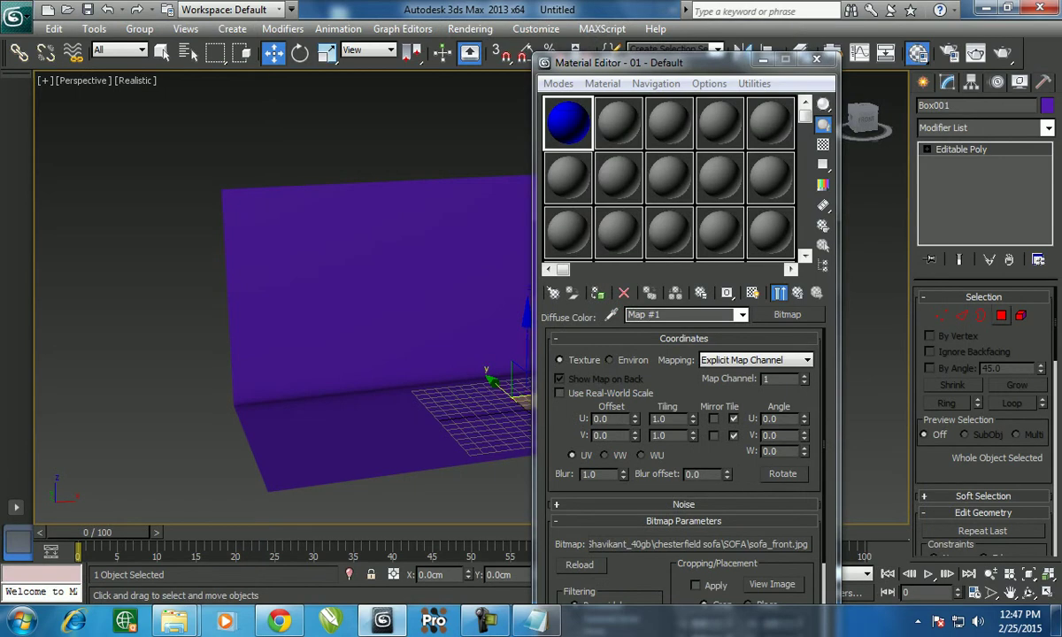
- Select the wall polygon, assign the sofa_front material to it, and show the texture in the viewport
{"action": "key", "text": "4"}
{"action": "key", "text": "ctrl+a"}
{"action": "middle_click_drag", "start_coordinate": [354, 292], "coordinate": [407, 292], "text": "alt"}
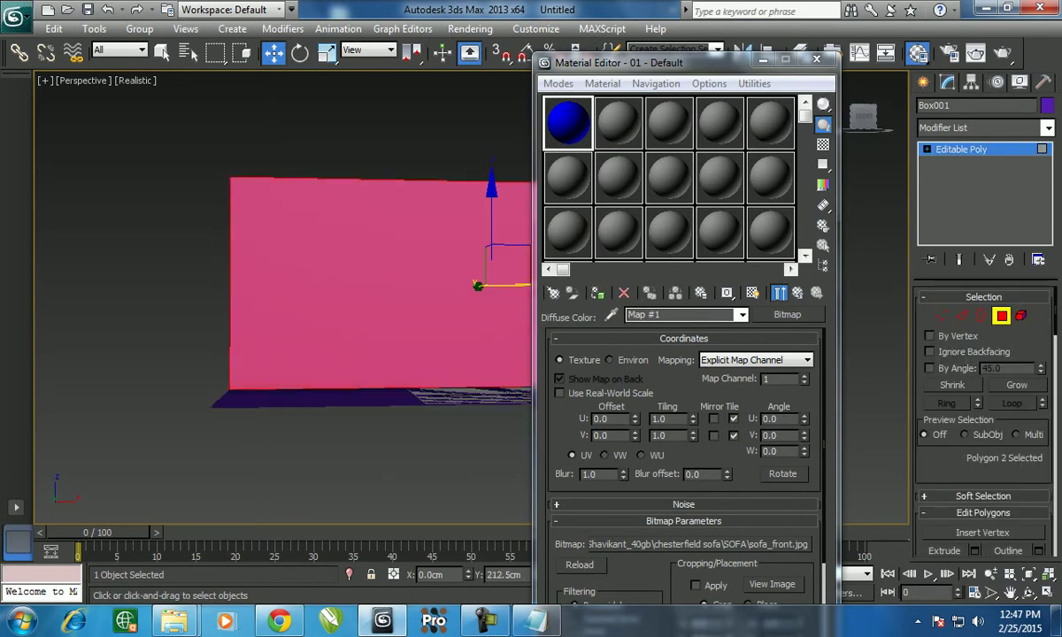
{"action": "left_click", "coordinate": [572, 295]}
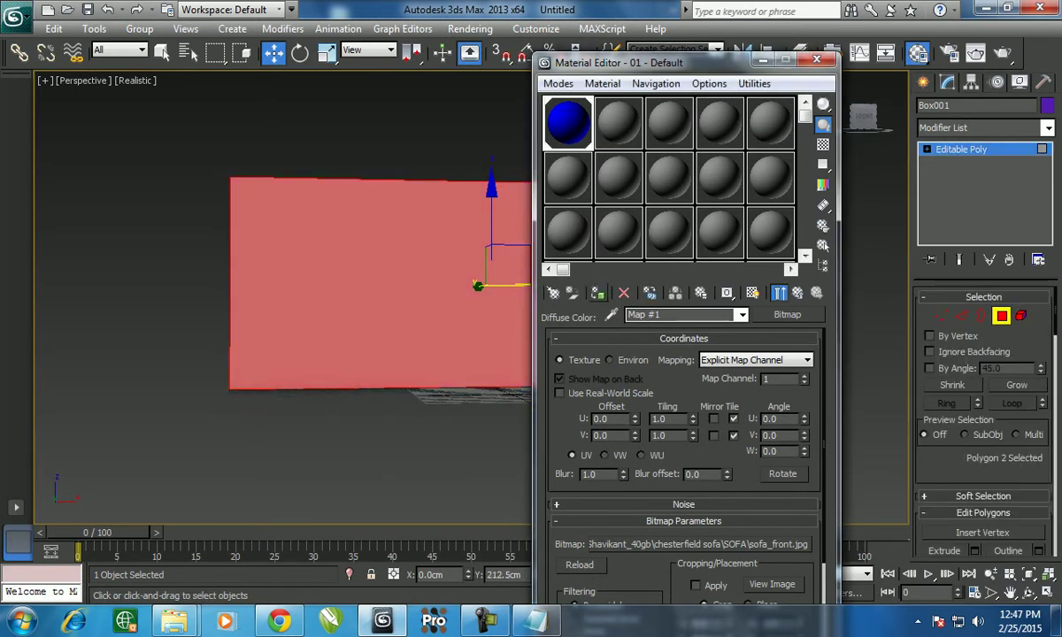
{"action": "left_click", "coordinate": [752, 292]}
{"action": "left_click", "coordinate": [132, 424]}
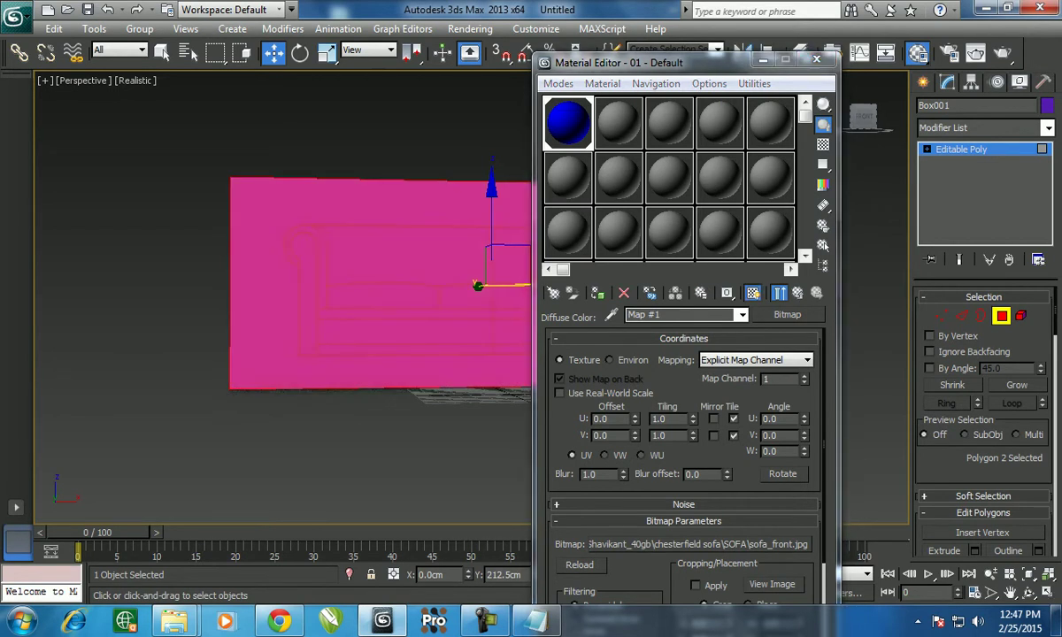
{"action": "middle_click_drag", "start_coordinate": [354, 292], "coordinate": [389, 319], "text": "alt"}
- Select the floor polygon and load sofa_top as the diffuse Bitmap of the second material
{"action": "left_click", "coordinate": [617, 123]}
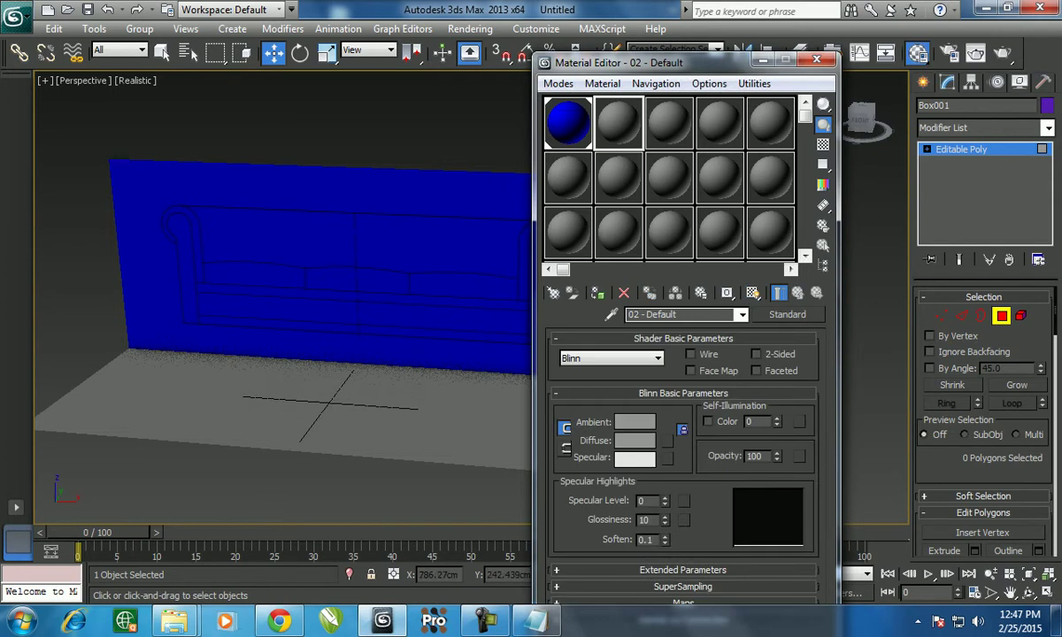
{"action": "left_click", "coordinate": [354, 416]}
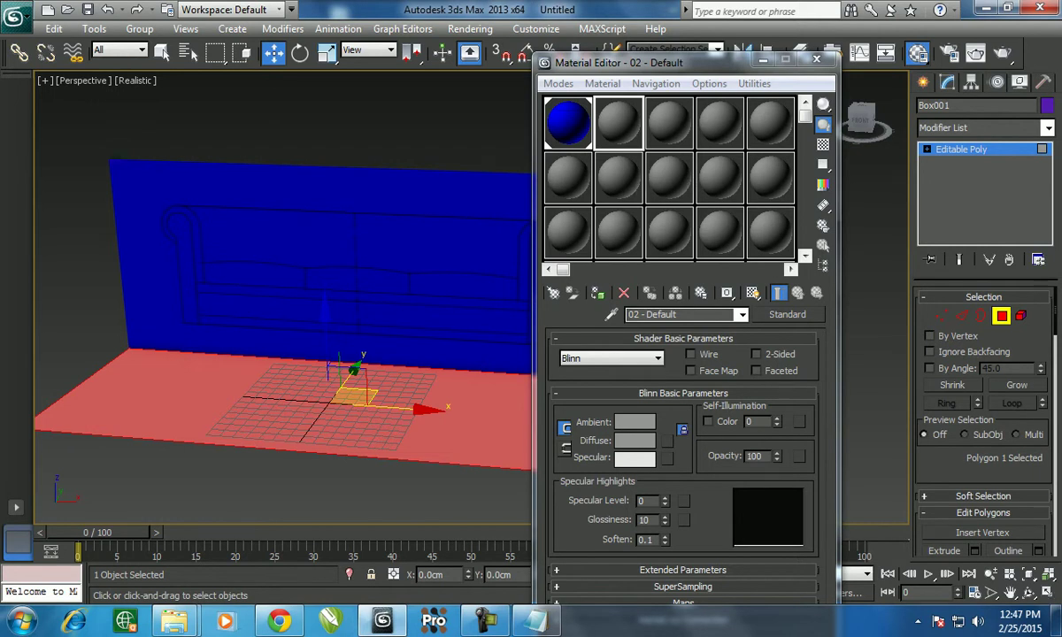
{"action": "left_click", "coordinate": [667, 440]}
{"action": "double_click", "coordinate": [284, 120]}
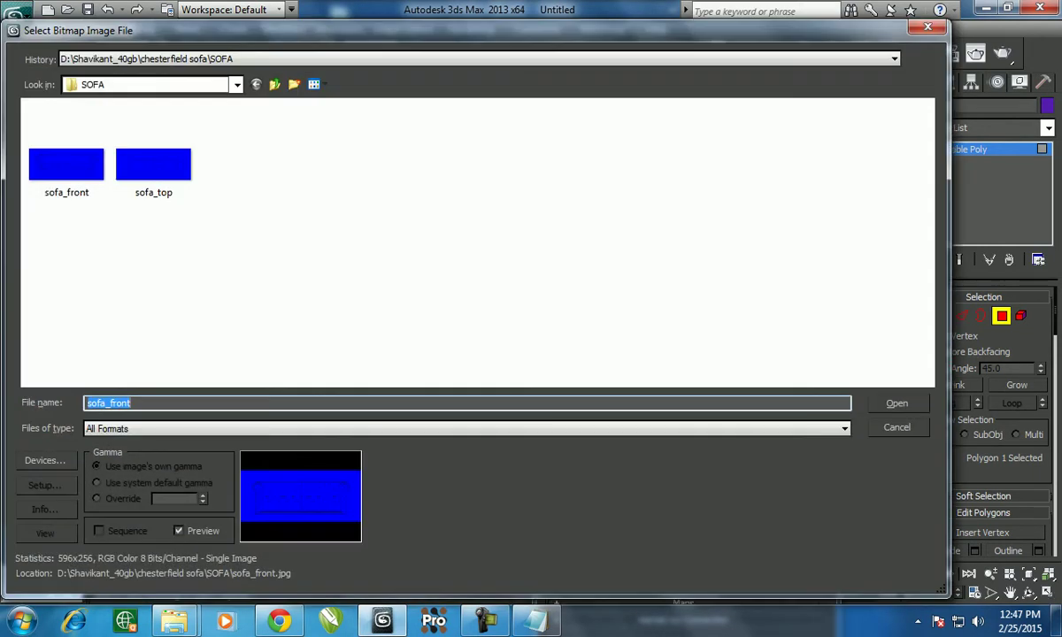
{"action": "left_click", "coordinate": [154, 159]}
{"action": "key", "text": "Return"}
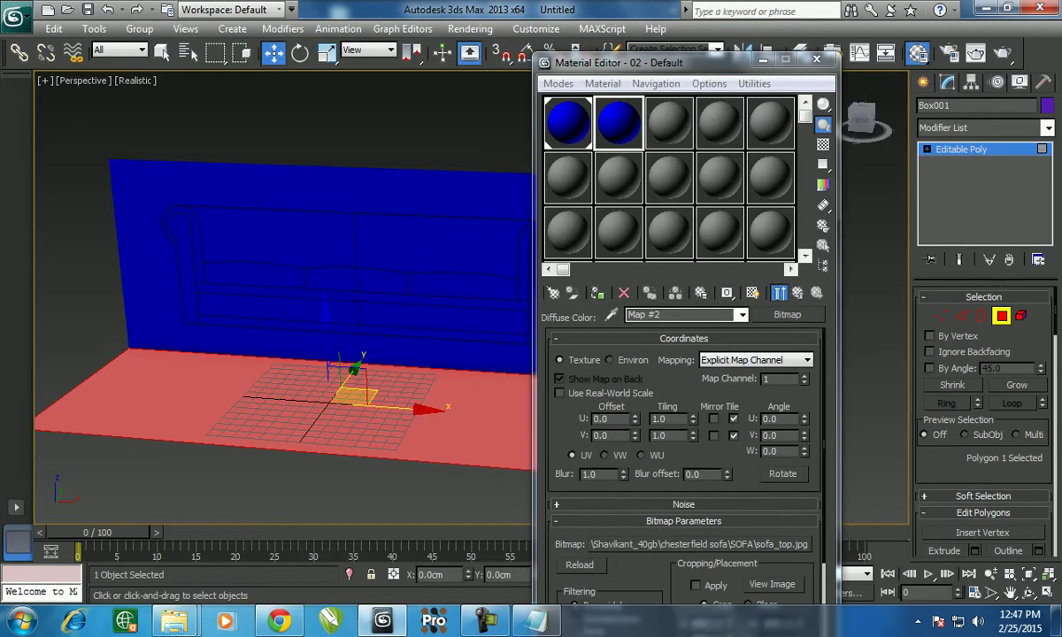
- Show the sofa_top texture on the floor, leave polygon editing, and close the Material Editor
{"action": "left_click", "coordinate": [752, 293]}
{"action": "mouse_move", "coordinate": [372, 380]}
{"action": "middle_mouse_down", "text": "alt"}
{"action": "mouse_move", "coordinate": [311, 319]}
{"action": "mouse_move", "coordinate": [338, 347]}
{"action": "middle_mouse_up", "text": "alt"}
{"action": "right_click", "coordinate": [323, 328]}
{"action": "left_click", "coordinate": [292, 310]}
{"action": "left_click_drag", "start_coordinate": [672, 62], "coordinate": [673, 65]}
{"action": "key", "text": "m"}
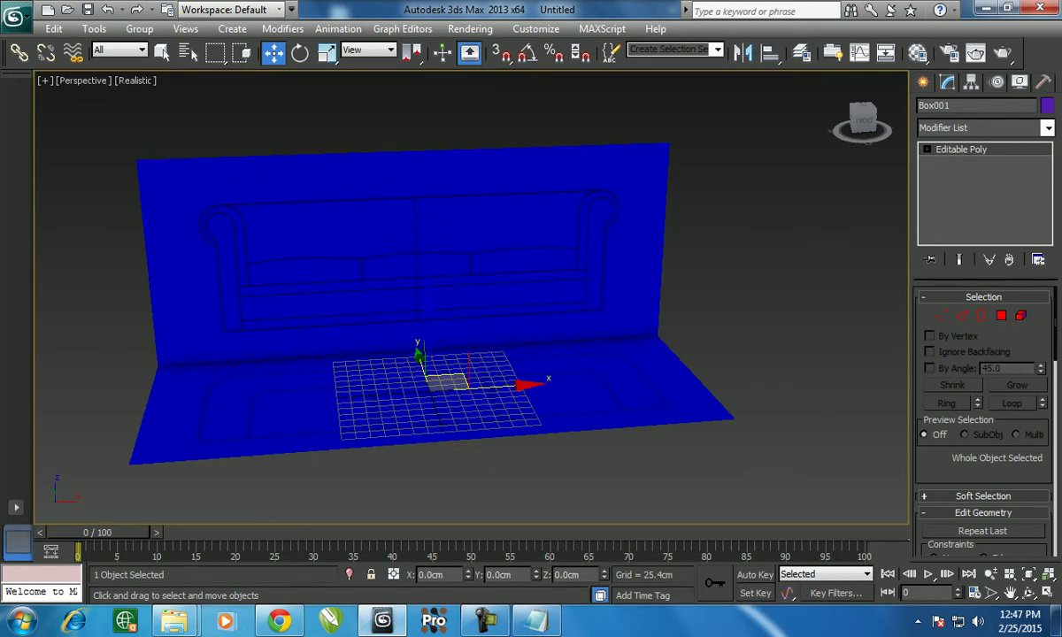
- Switch the Perspective viewport to Shaded display and hide its grid
{"action": "left_click", "coordinate": [136, 81]}
{"action": "left_click", "coordinate": [155, 114]}
{"action": "middle_click_drag", "start_coordinate": [468, 310], "coordinate": [558, 257], "text": "alt"}
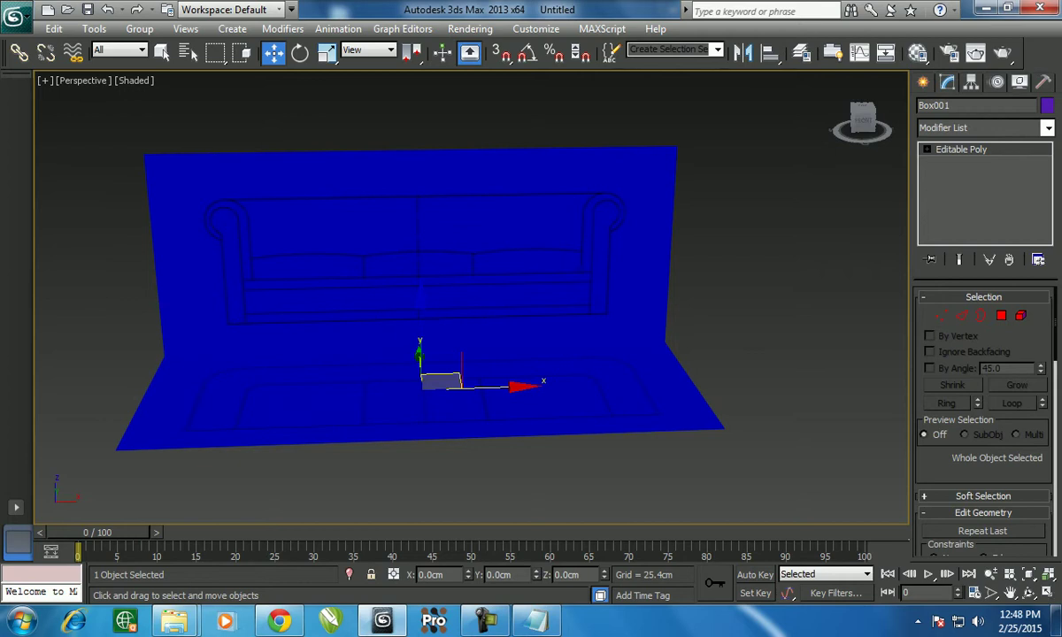
- Open sofa_front from the SOFA folder in ACDSee, compare it with sofa_top, and return to 3ds Max
{"action": "left_click", "coordinate": [287, 533]}
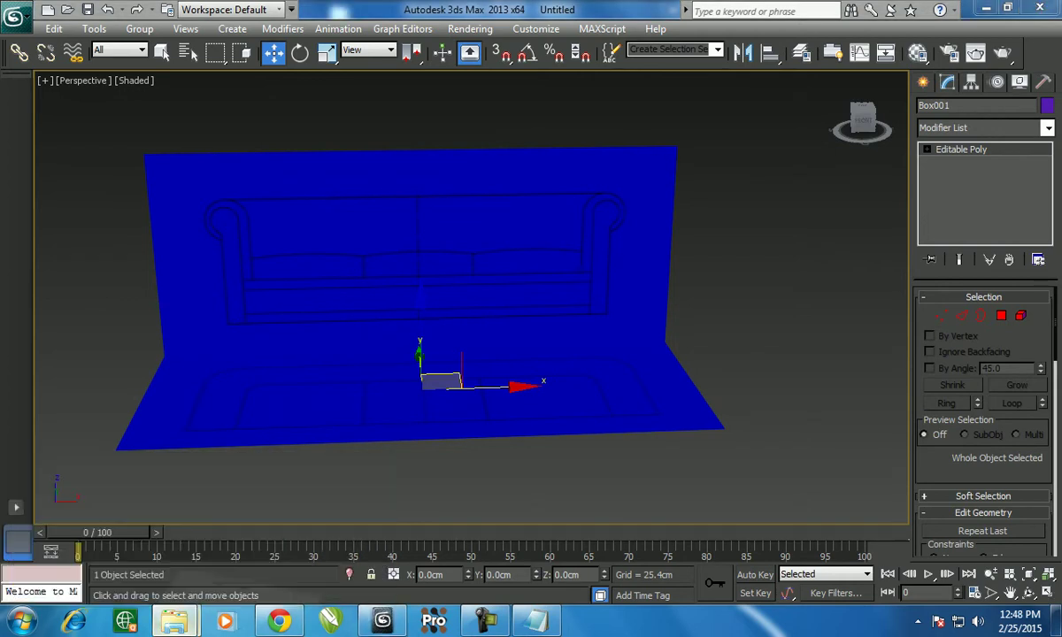
{"action": "key", "text": "Return"}
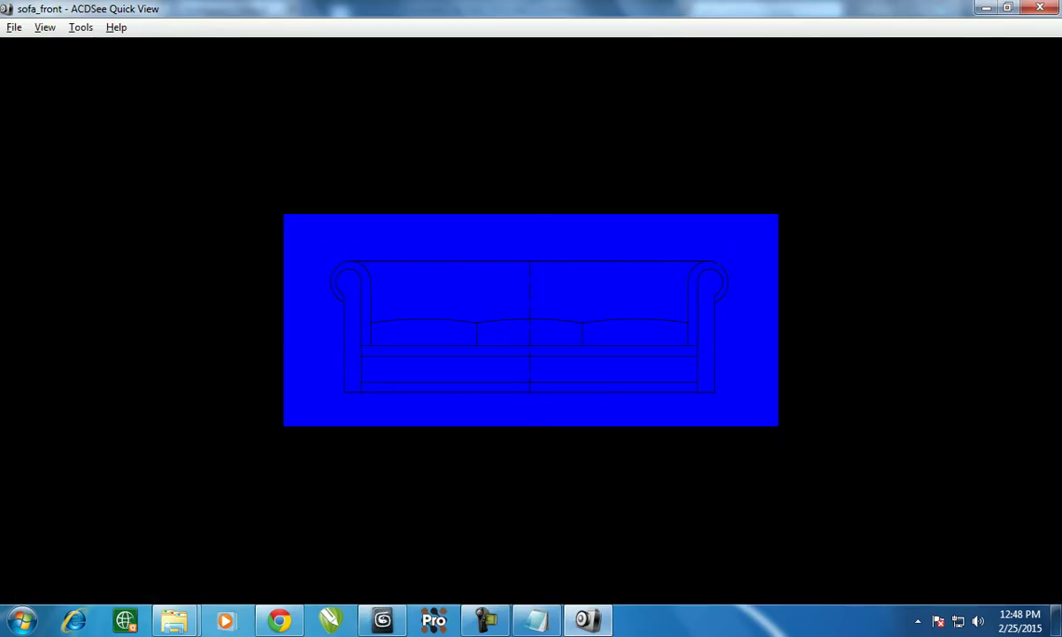
{"action": "key", "text": "Right"}
{"action": "key", "text": "Left"}
{"action": "key", "text": "Right"}
{"action": "key", "text": "Left"}
{"action": "left_click", "coordinate": [986, 8]}
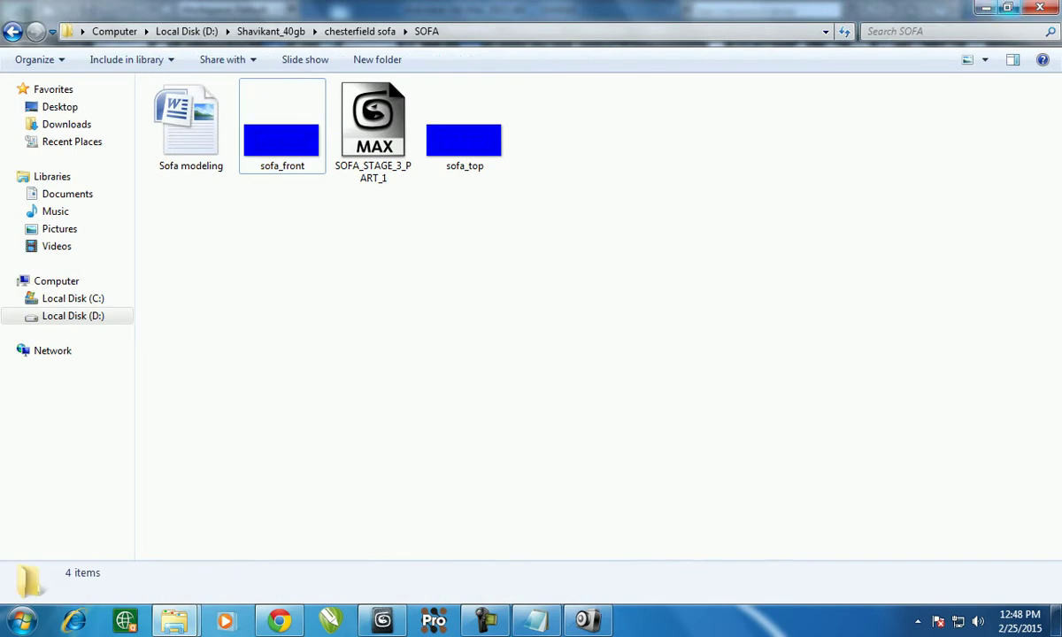
{"action": "key", "text": "alt+Tab"}
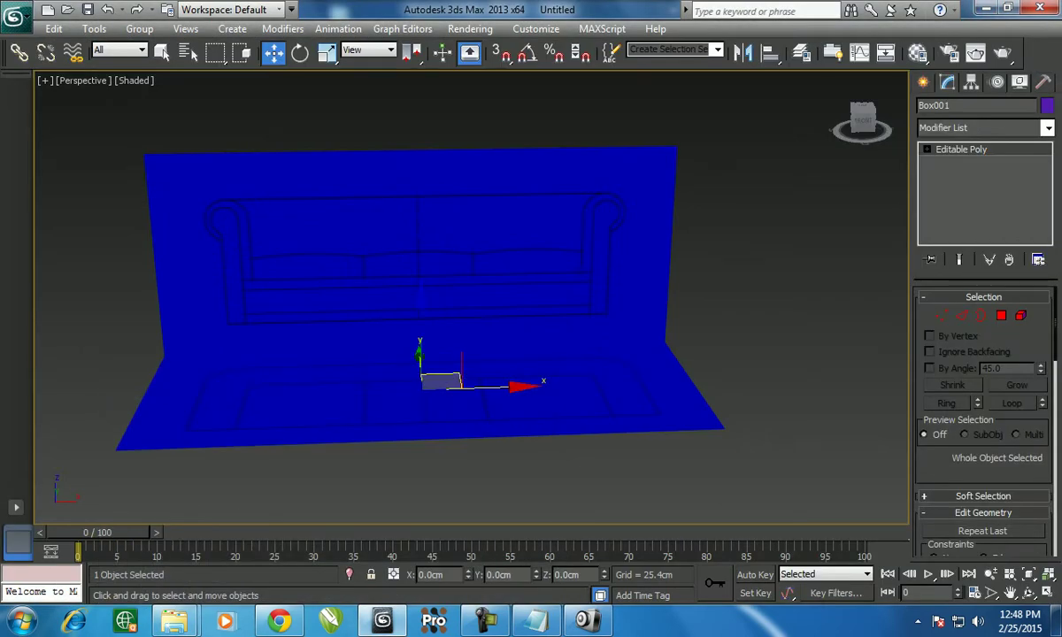
- Maximize the Top viewport, set it to Shaded with Edged Faces, hide its grid, and deselect the backdrop
{"action": "mouse_move", "coordinate": [863, 119]}
{"action": "left_mouse_down"}
{"action": "mouse_move", "coordinate": [836, 123]}
{"action": "mouse_move", "coordinate": [856, 124]}
{"action": "left_mouse_up"}
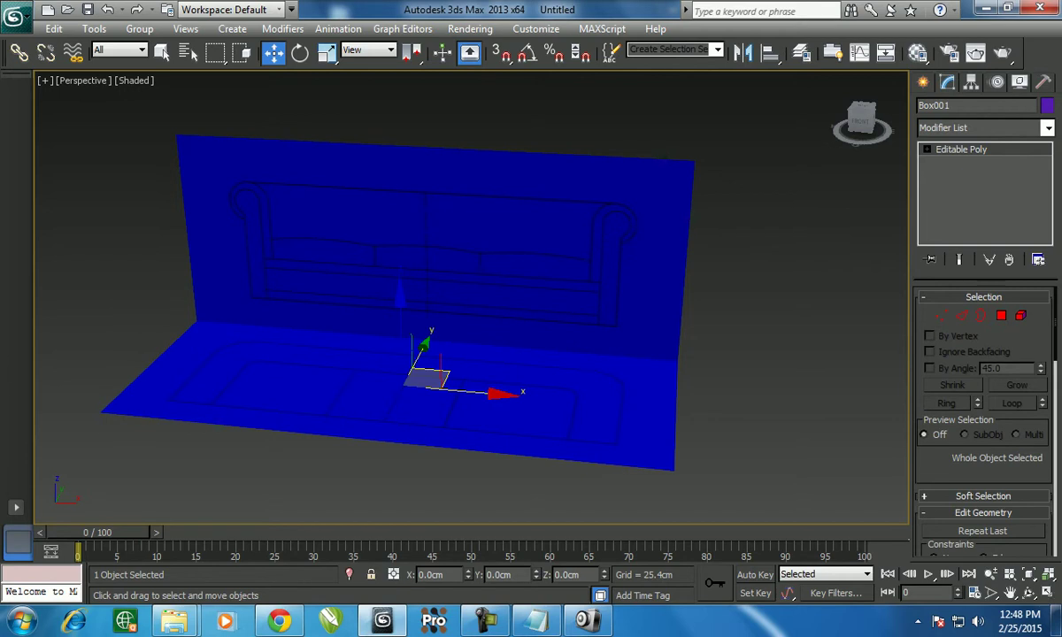
{"action": "left_click_drag", "start_coordinate": [862, 122], "coordinate": [852, 123]}
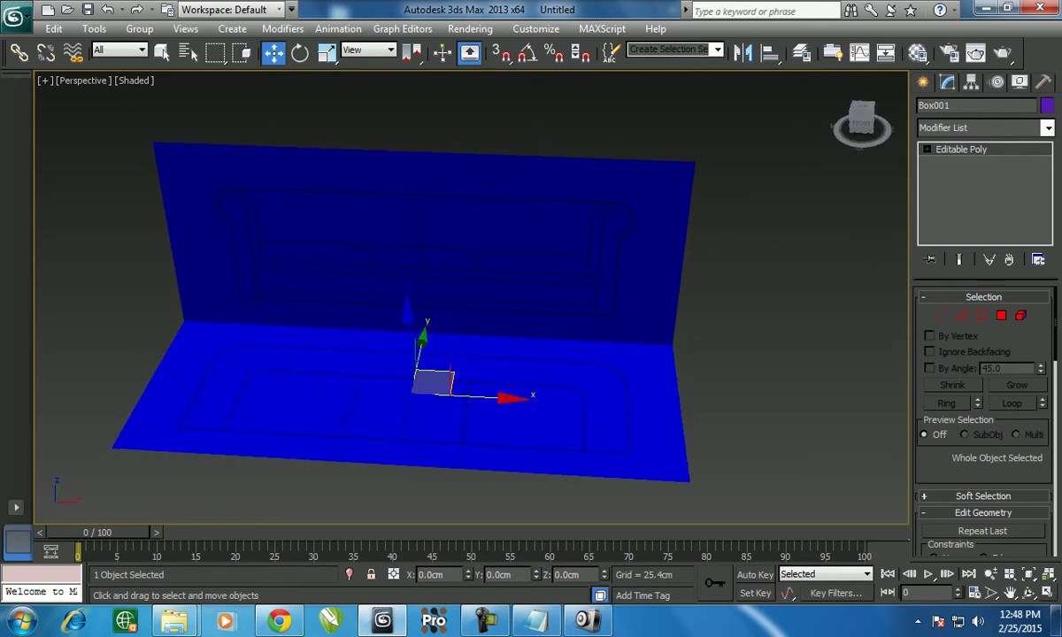
{"action": "key", "text": "alt+w"}
{"action": "key", "text": "alt+w"}
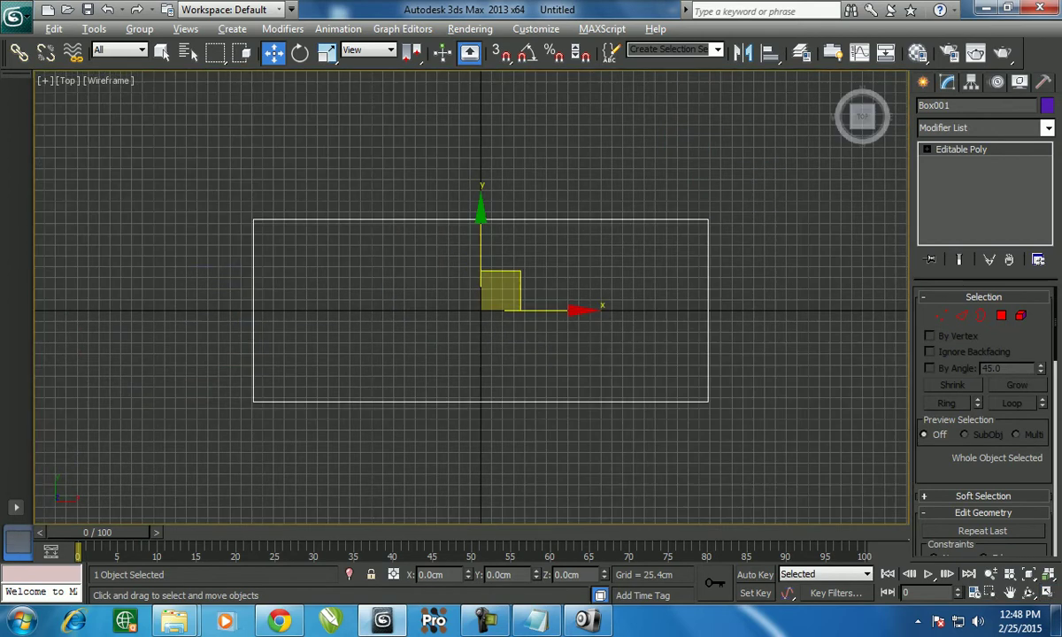
{"action": "key", "text": "F3"}
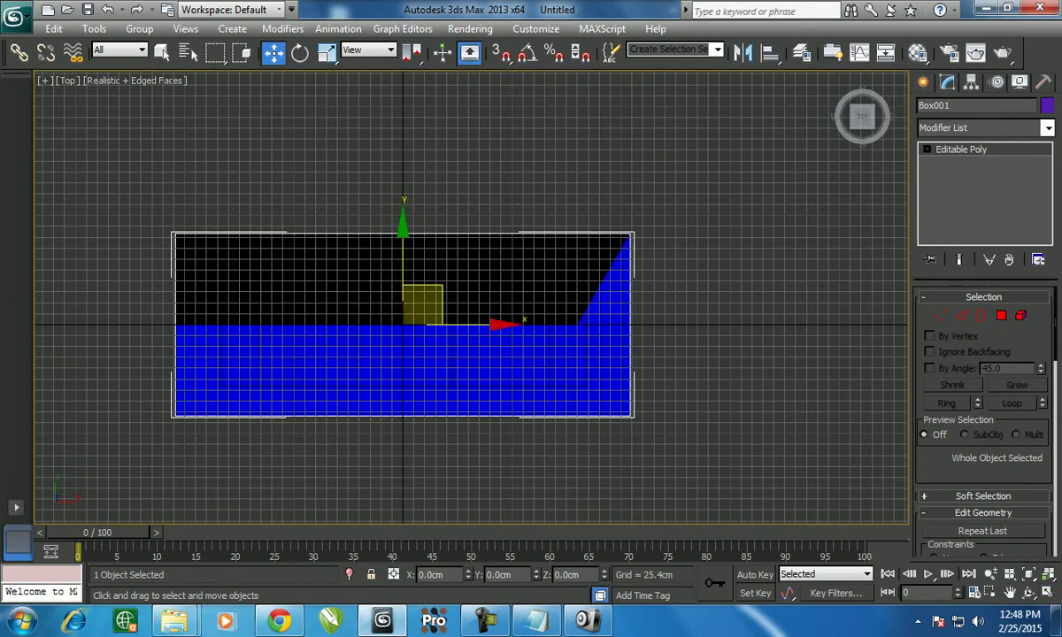
{"action": "key", "text": "g"}
{"action": "left_click", "coordinate": [134, 81]}
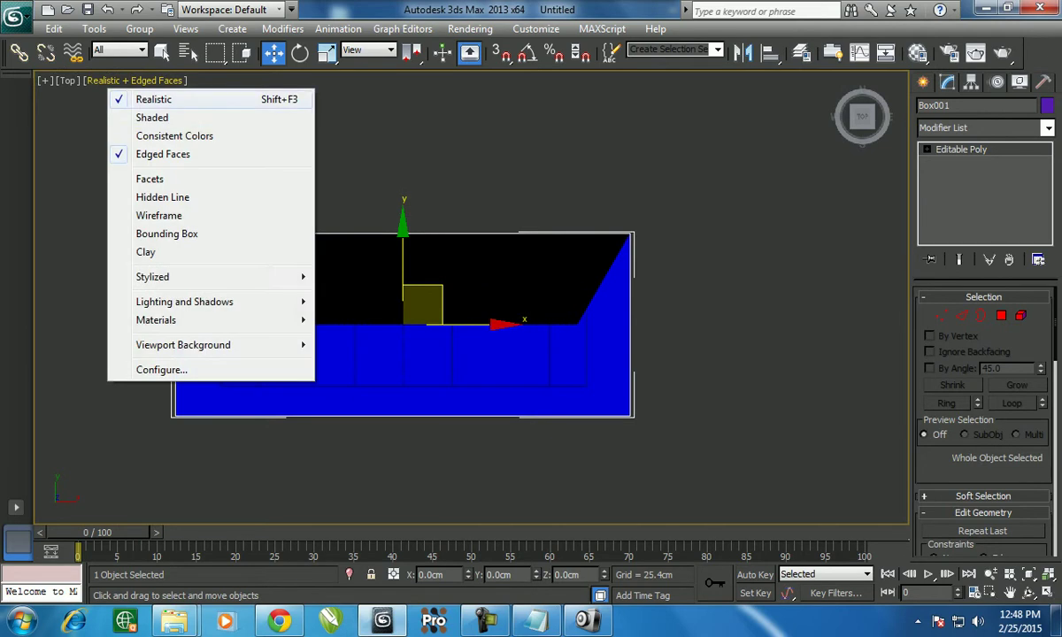
{"action": "left_click", "coordinate": [151, 114]}
{"action": "middle_click_drag", "start_coordinate": [403, 324], "coordinate": [361, 307]}
{"action": "key", "text": "ctrl+d"}
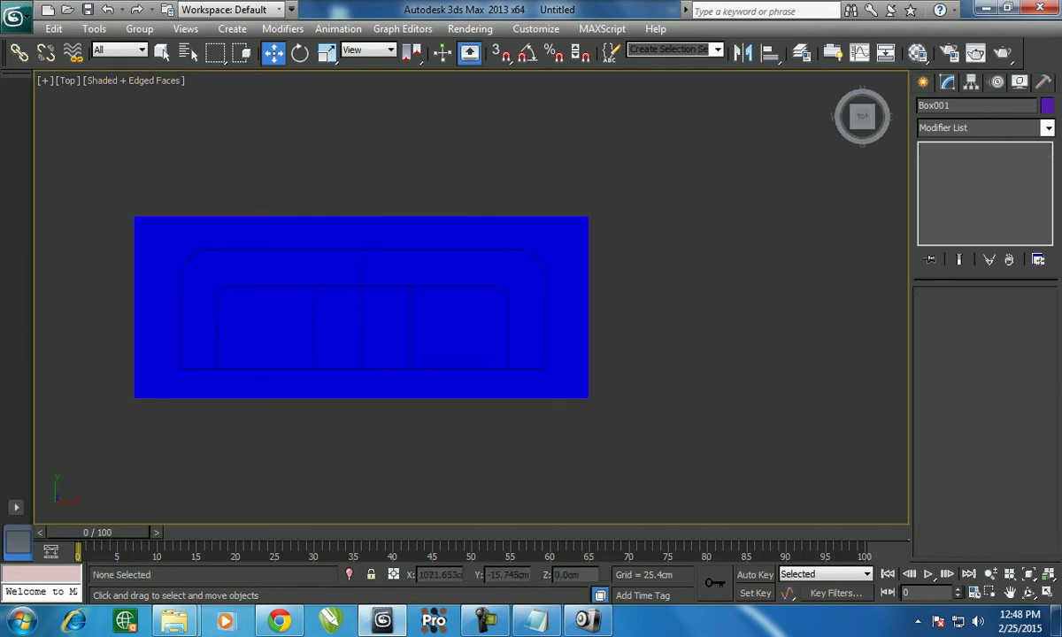
- Draw a Rectangle spline about 829 cm wide and 268 cm long over the sofa's outer outline in the Top view
{"action": "left_click", "coordinate": [923, 82]}
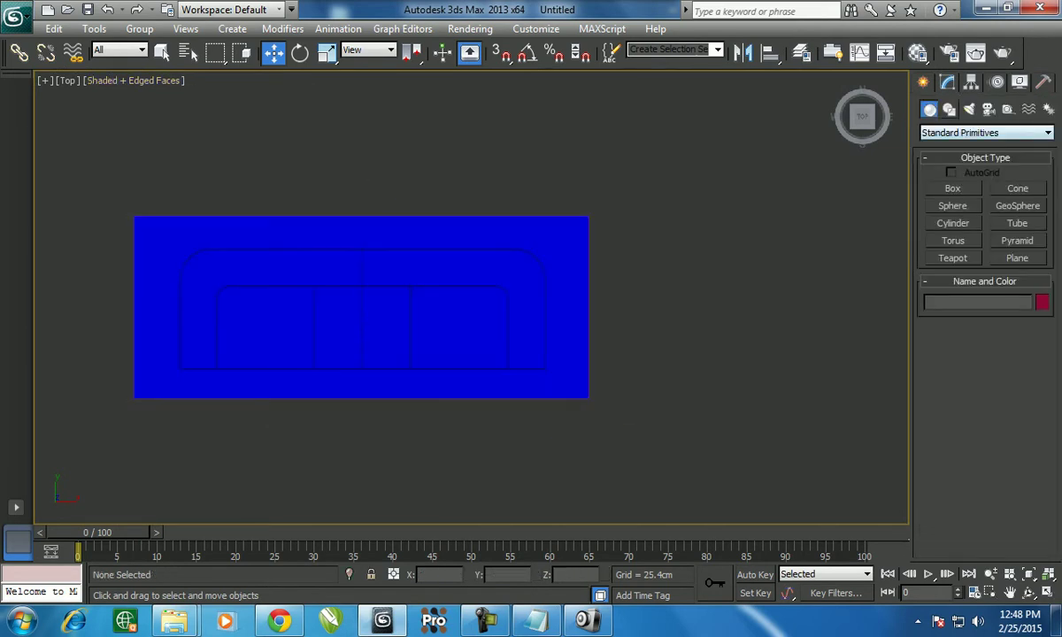
{"action": "left_click", "coordinate": [948, 109]}
{"action": "left_click", "coordinate": [1017, 202]}
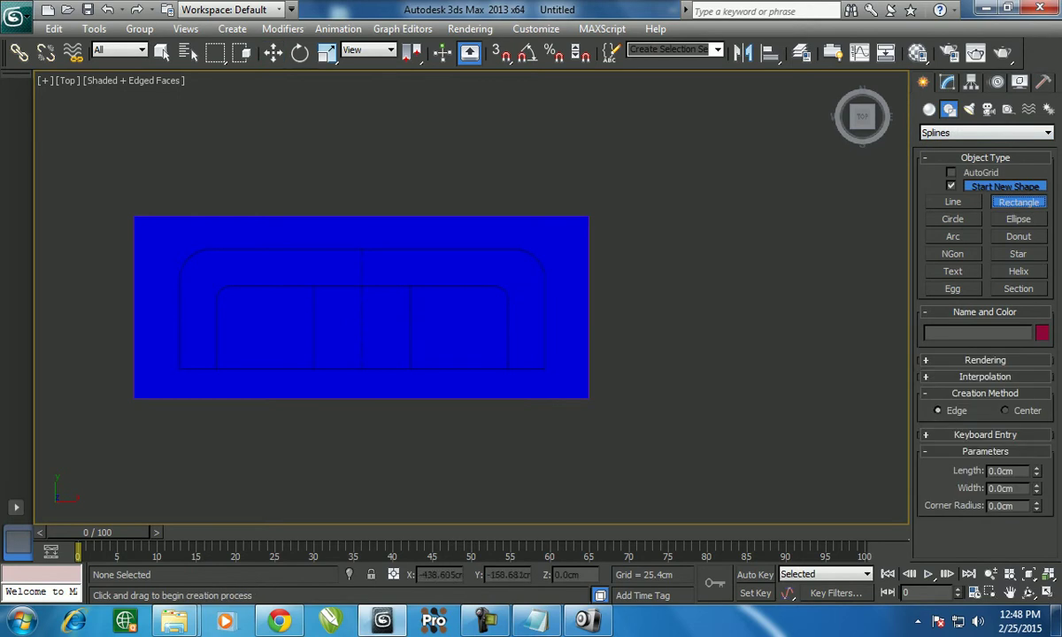
{"action": "left_click_drag", "start_coordinate": [181, 367], "coordinate": [537, 251]}
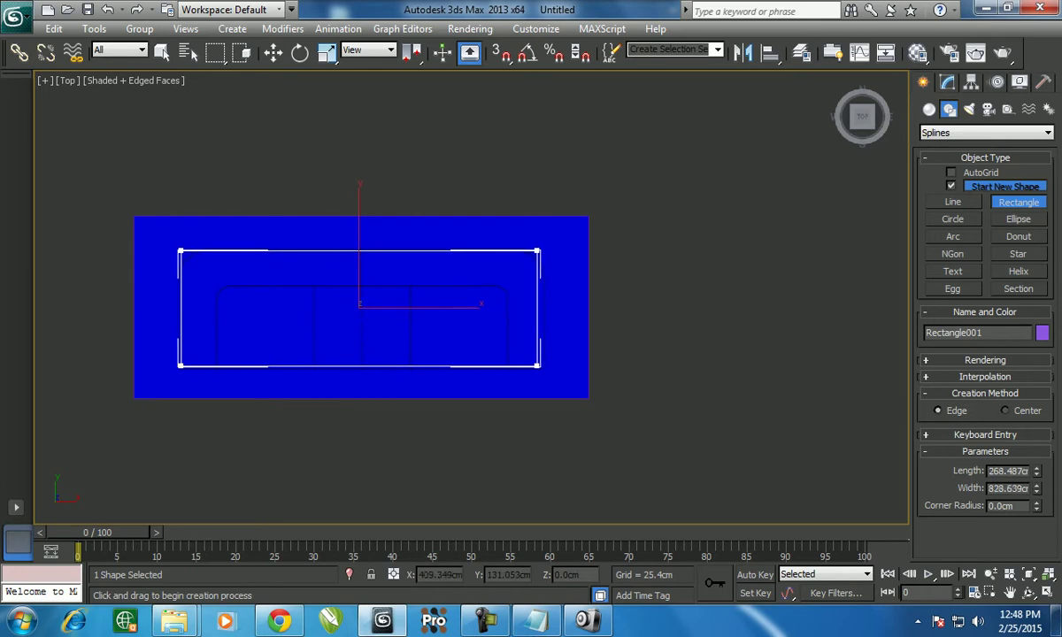
- Convert the rectangle around the sofa outline to an Editable Spline
{"action": "scroll", "coordinate": [501, 322], "scroll_direction": "up", "scroll_amount": 2}
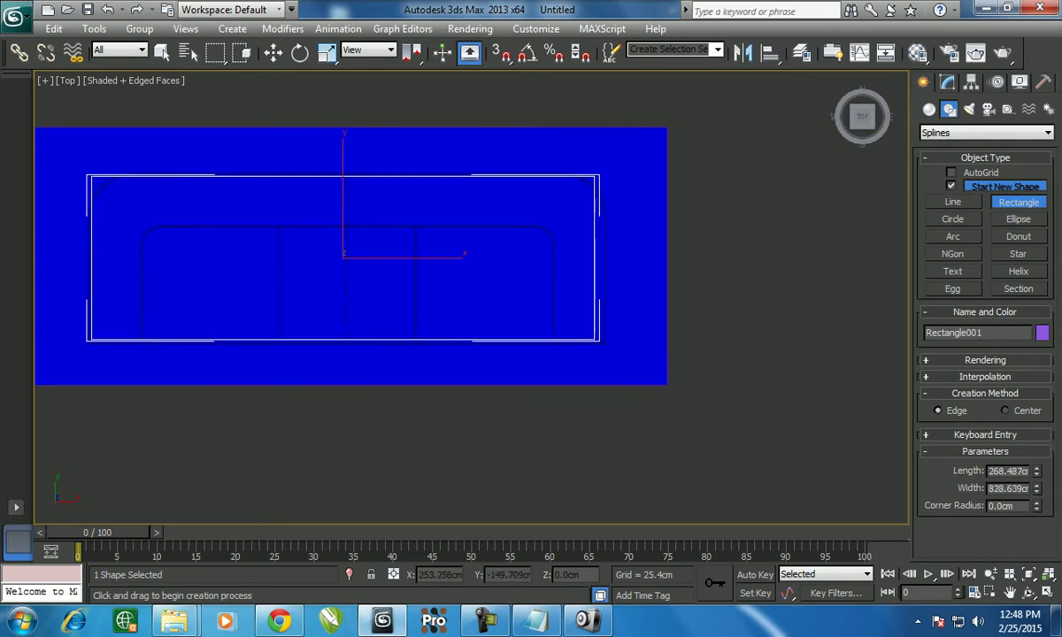
{"action": "middle_click_drag", "start_coordinate": [501, 322], "coordinate": [532, 345]}
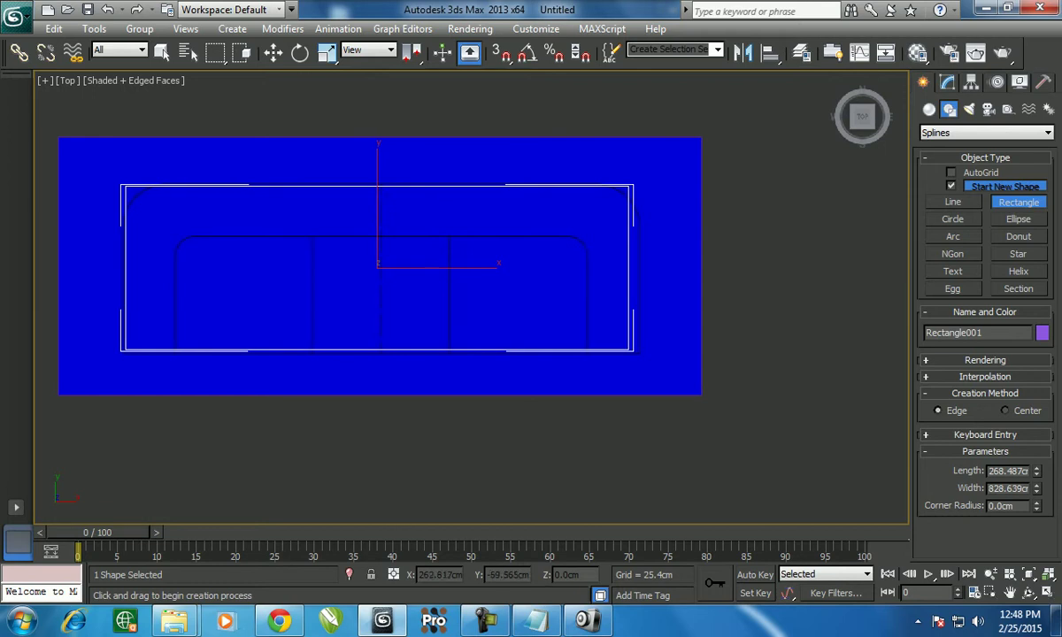
{"action": "key", "text": "w"}
{"action": "right_click", "coordinate": [469, 264]}
{"action": "mouse_move", "coordinate": [513, 406]}
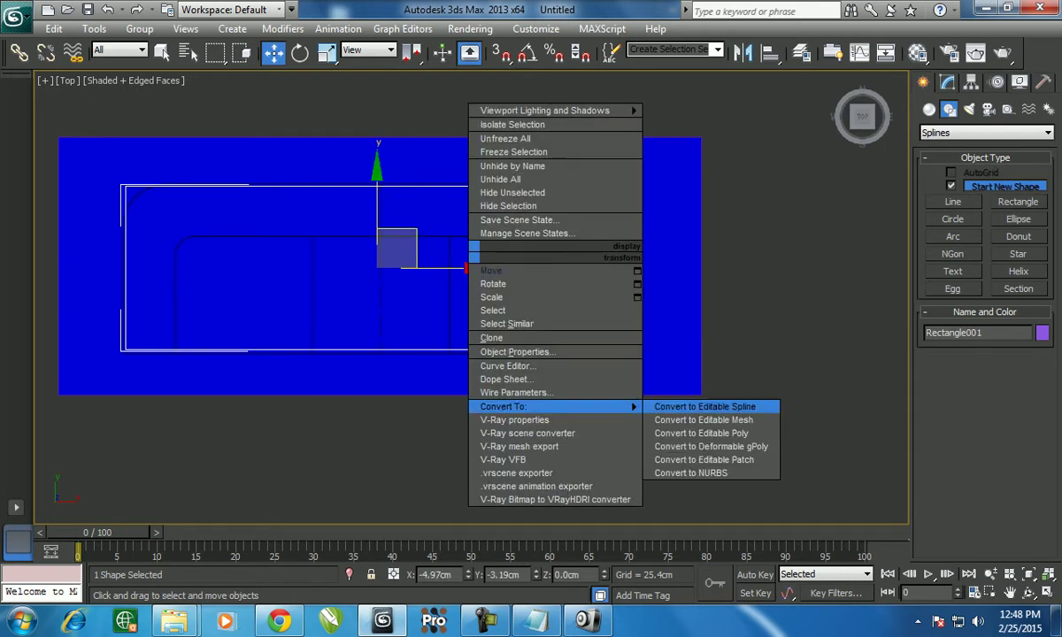
{"action": "left_click", "coordinate": [704, 406]}
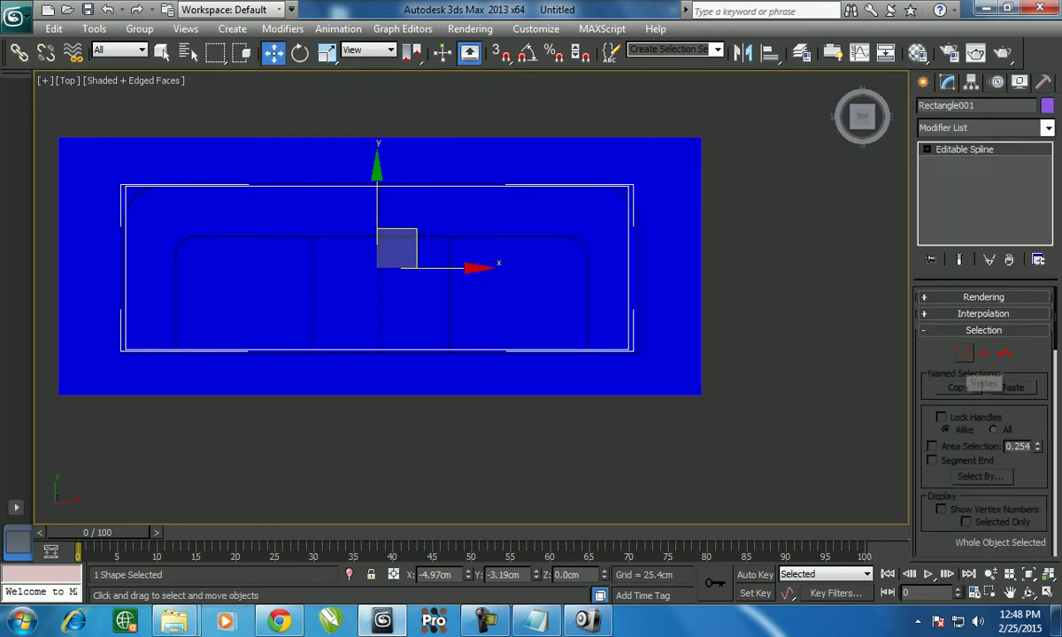
- Move the rectangle's side and lower vertex pairs so its edges match the sofa's outer outline in the Top view
{"action": "key", "text": "1"}
{"action": "left_click_drag", "start_coordinate": [721, 386], "coordinate": [721, 386]}
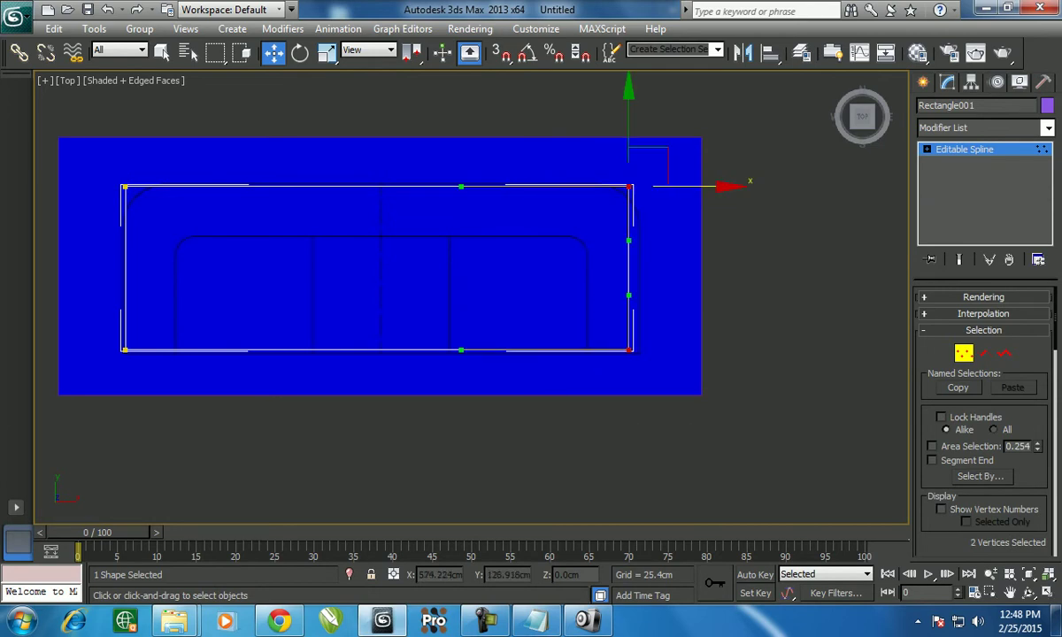
{"action": "left_click_drag", "start_coordinate": [681, 185], "coordinate": [693, 186]}
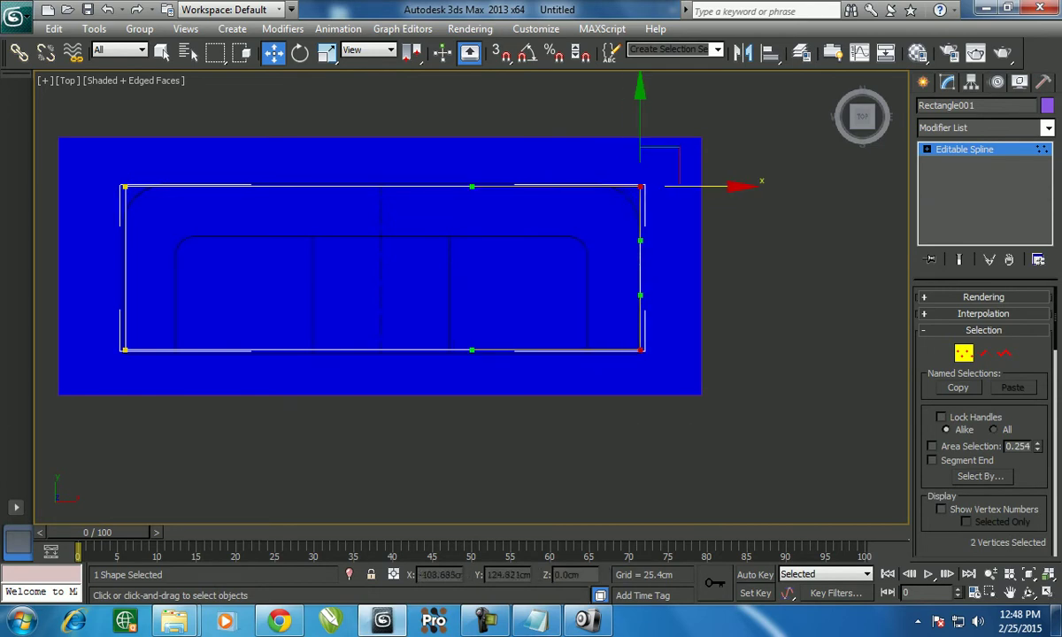
{"action": "left_click_drag", "start_coordinate": [104, 168], "coordinate": [146, 371]}
{"action": "middle_click_drag", "start_coordinate": [443, 265], "coordinate": [513, 281]}
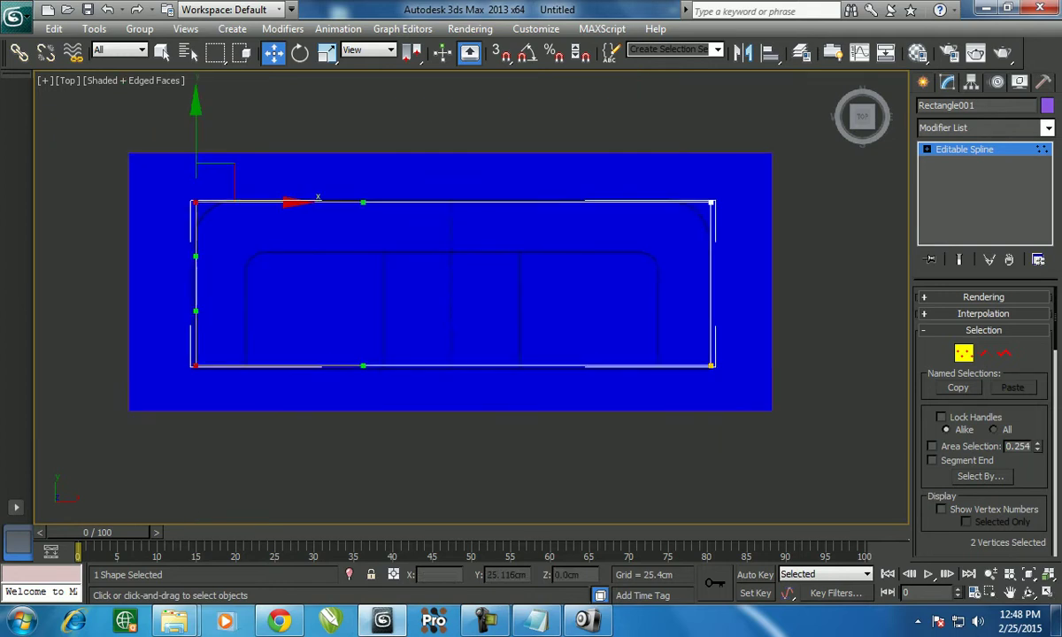
{"action": "left_click_drag", "start_coordinate": [291, 201], "coordinate": [289, 201]}
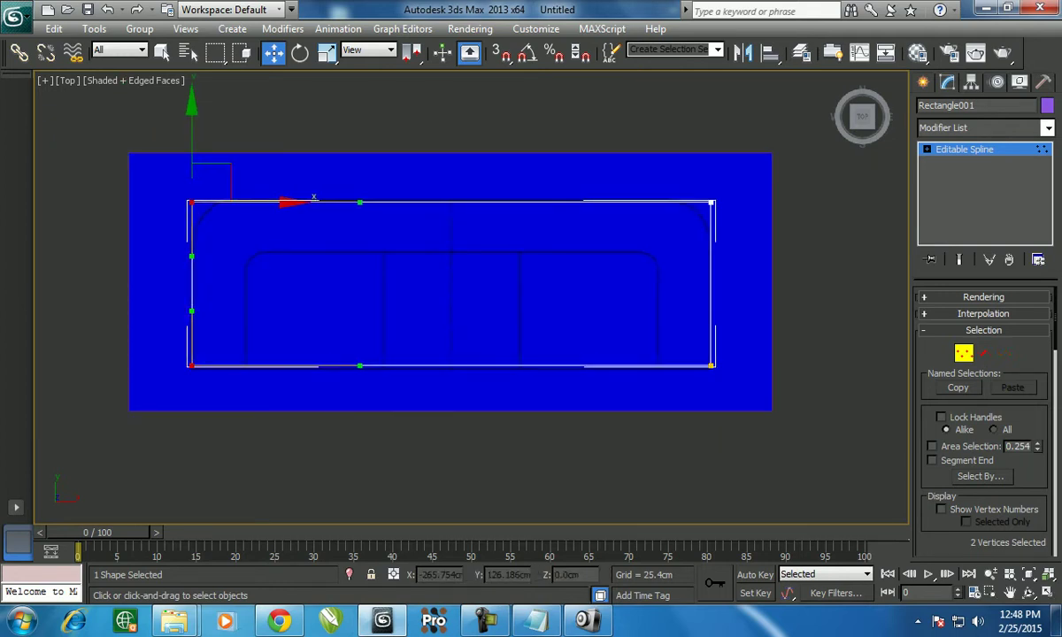
{"action": "left_click_drag", "start_coordinate": [712, 449], "coordinate": [177, 332]}
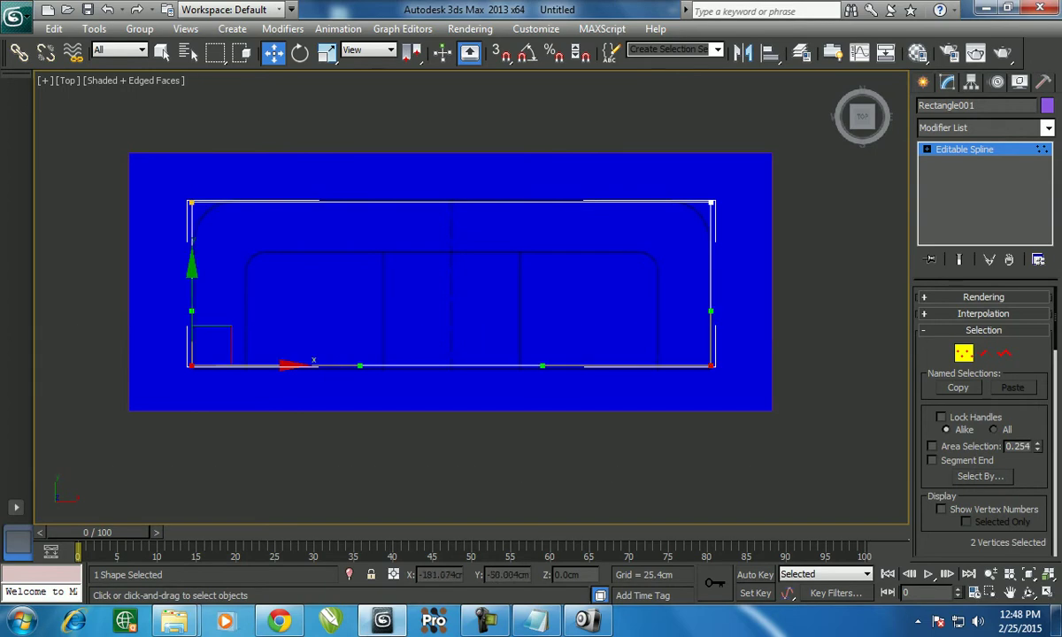
{"action": "left_click_drag", "start_coordinate": [265, 366], "coordinate": [265, 368]}
{"action": "right_click", "coordinate": [164, 292]}
{"action": "left_click", "coordinate": [132, 266]}
- Outline the rectangle's spline inward to the middle of the sofa's back and arms, and delete the outer spline
{"action": "key", "text": "3"}
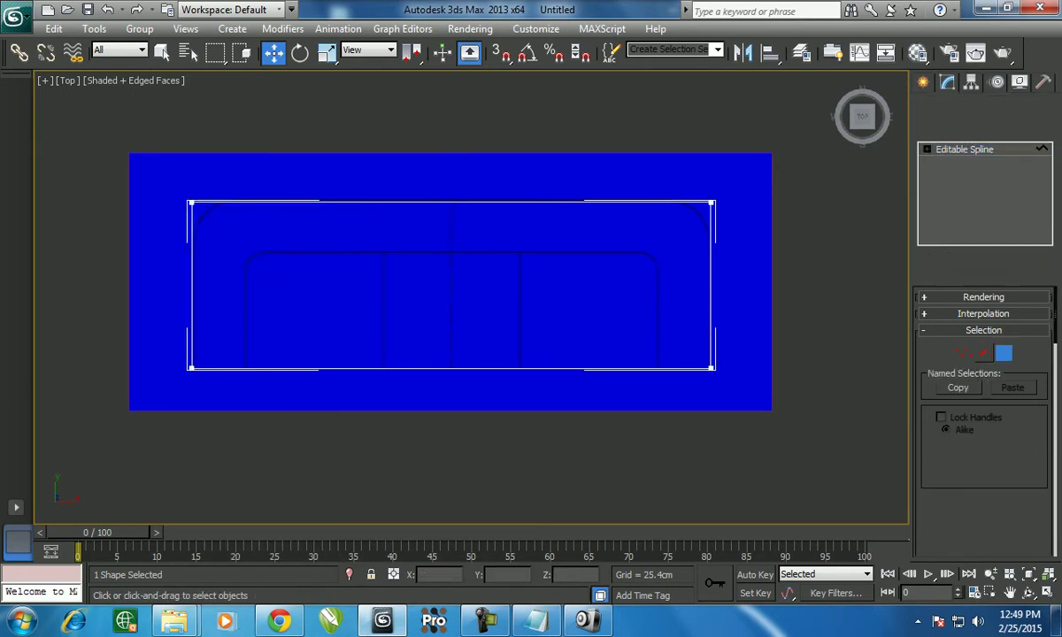
{"action": "left_click", "coordinate": [715, 228]}
{"action": "scroll", "coordinate": [984, 407], "scroll_direction": "down", "scroll_amount": 5}
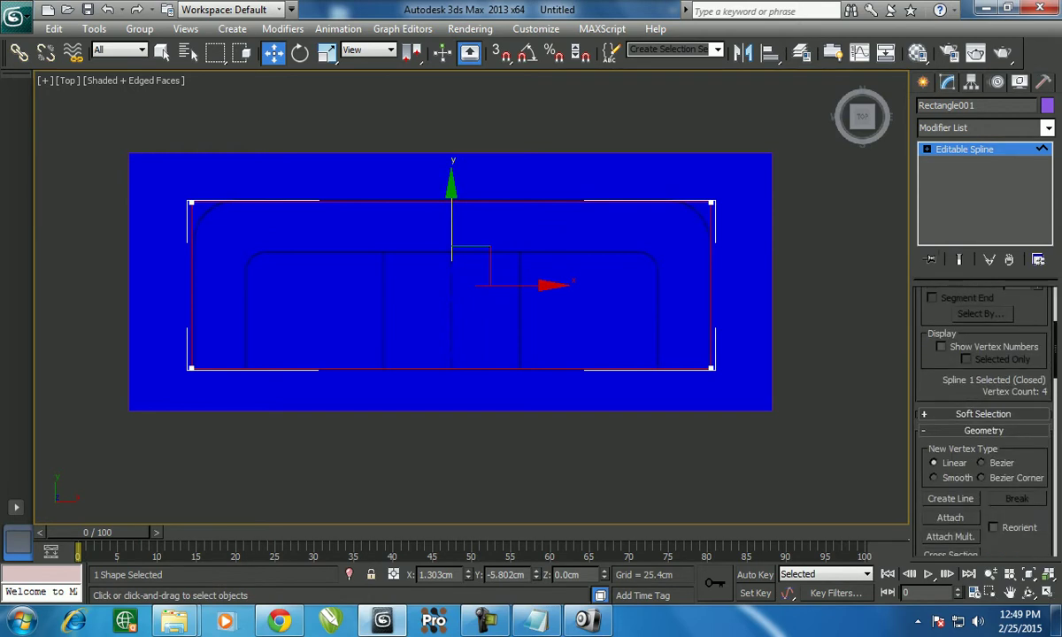
{"action": "scroll", "coordinate": [984, 407], "scroll_direction": "down", "scroll_amount": 10}
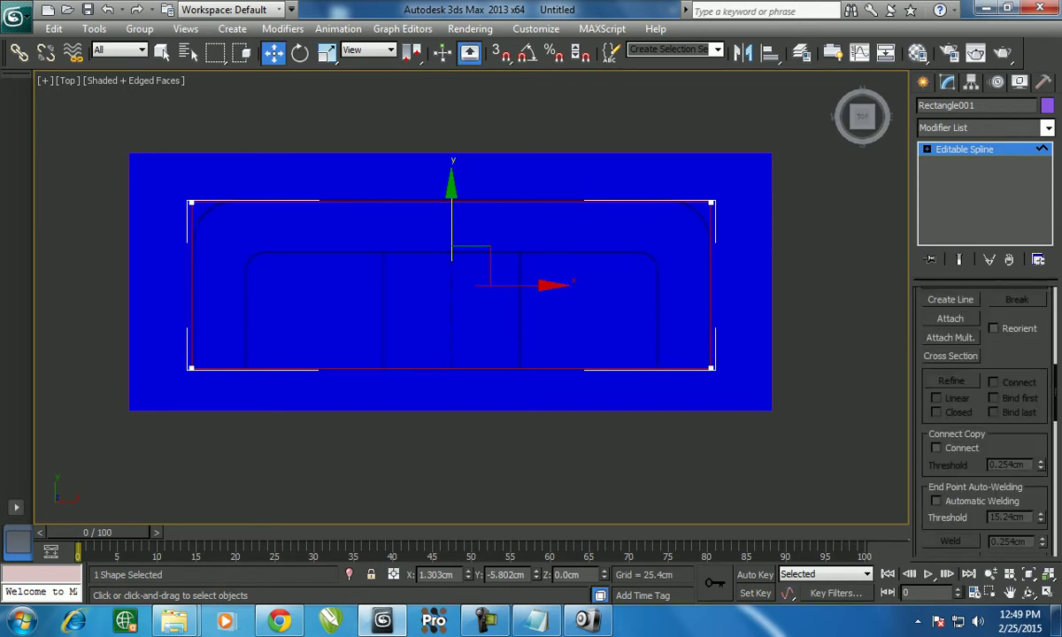
{"action": "scroll", "coordinate": [984, 407], "scroll_direction": "down", "scroll_amount": 3}
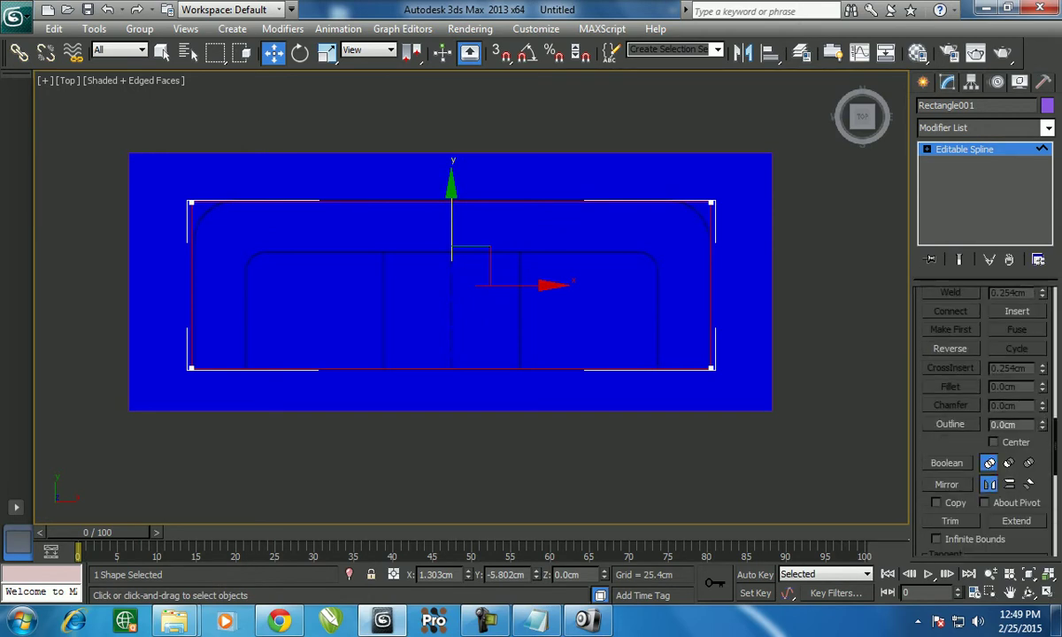
{"action": "left_click", "coordinate": [950, 425]}
{"action": "left_click_drag", "start_coordinate": [714, 283], "coordinate": [681, 283]}
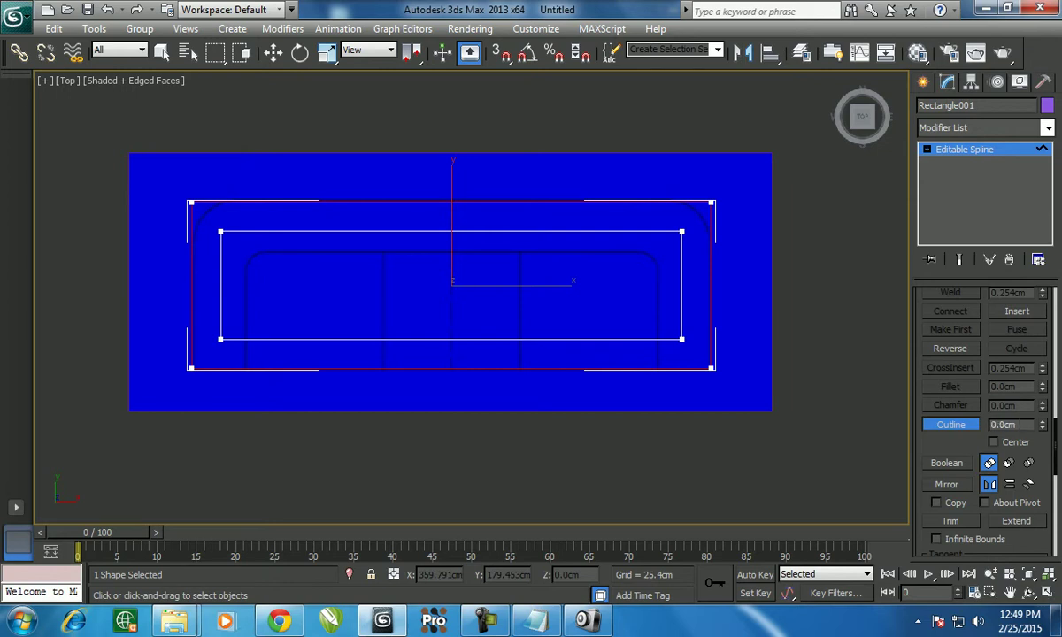
{"action": "left_click", "coordinate": [681, 283]}
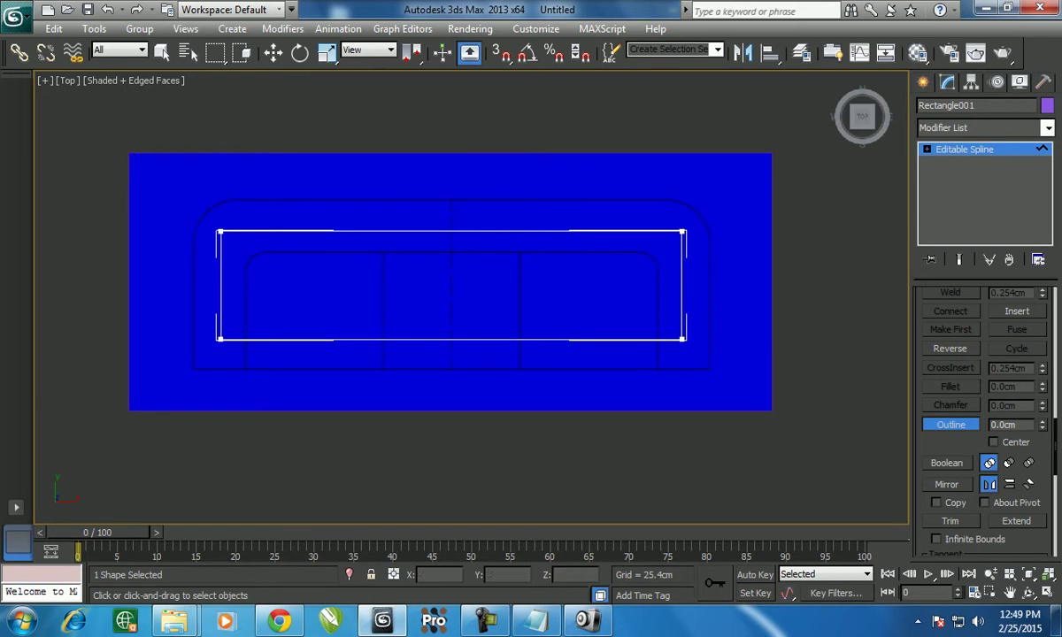
- Move the inner rectangle's front segment down to the sofa's front edge and delete that segment
{"action": "key", "text": "3"}
{"action": "key", "text": "2"}
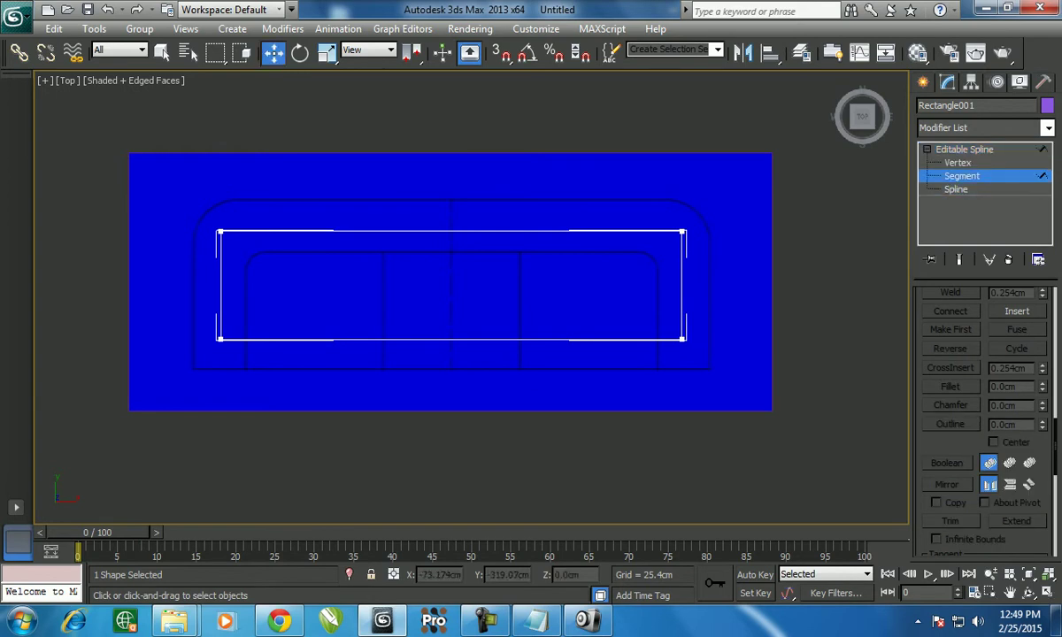
{"action": "left_click", "coordinate": [453, 339]}
{"action": "left_click_drag", "start_coordinate": [451, 265], "coordinate": [451, 295]}
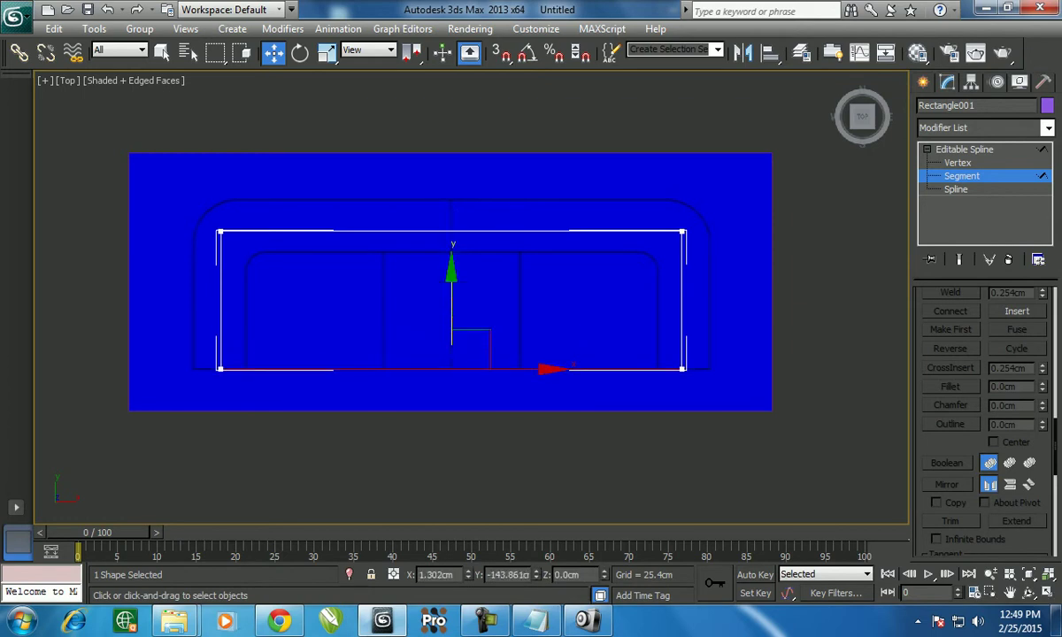
{"action": "left_click", "coordinate": [451, 275]}
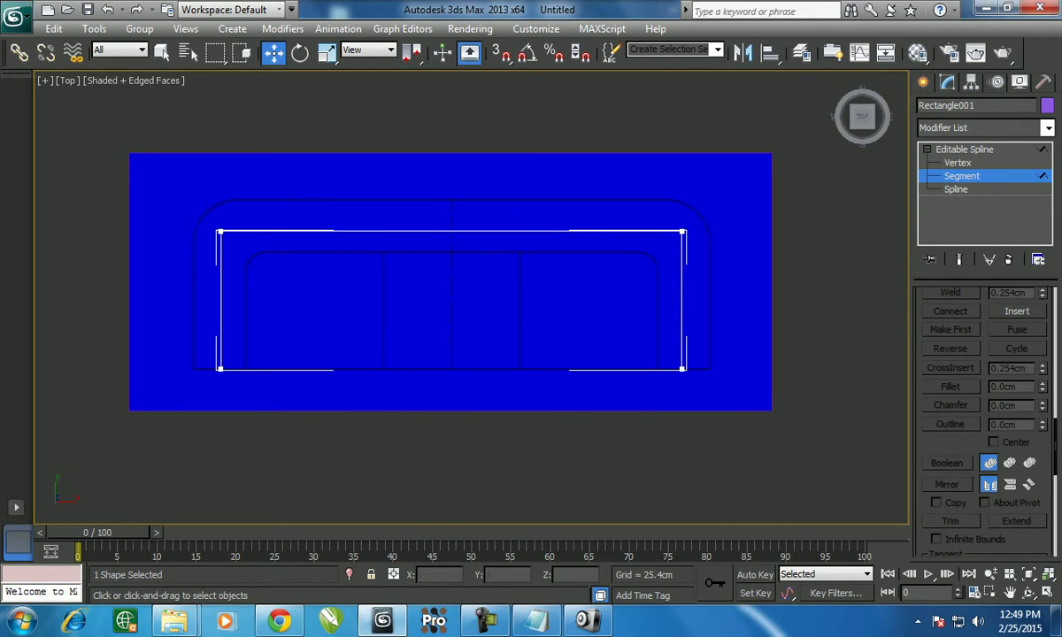
- Fillet the open spline's two back corners by about 57.4 cm and return to object level
{"action": "key", "text": "1"}
{"action": "left_click_drag", "start_coordinate": [517, 197], "coordinate": [858, 294]}
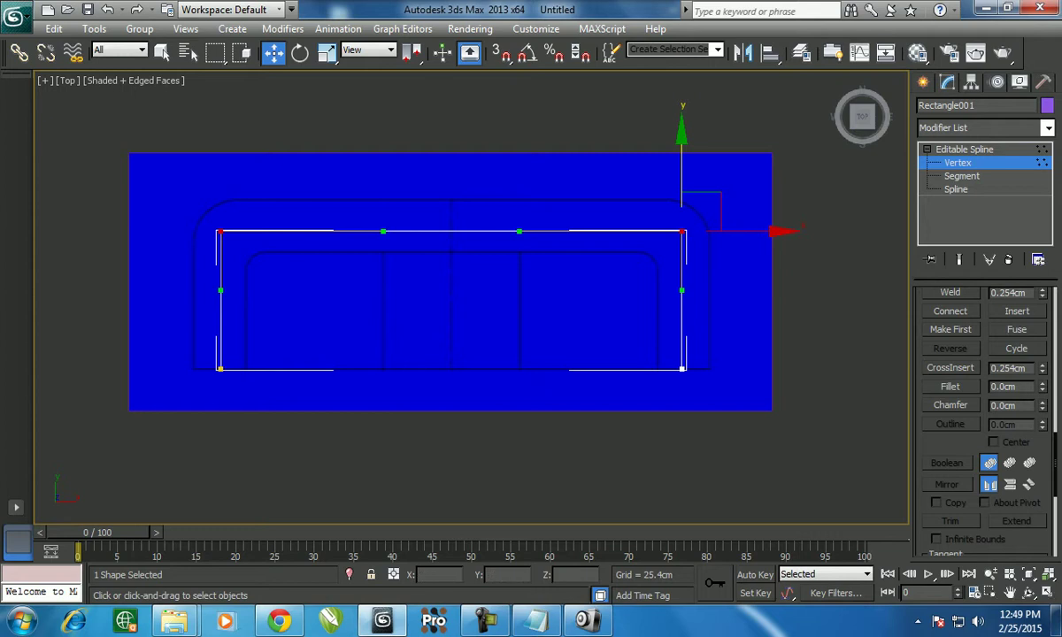
{"action": "scroll", "coordinate": [982, 415], "scroll_direction": "down", "scroll_amount": 5}
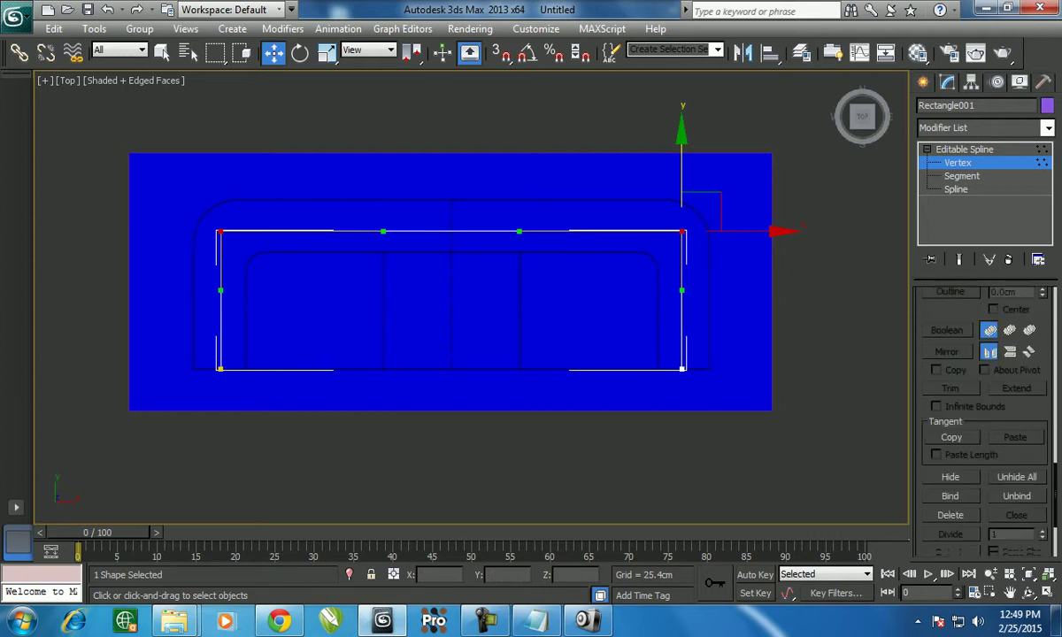
{"action": "scroll", "coordinate": [982, 416], "scroll_direction": "up", "scroll_amount": 5}
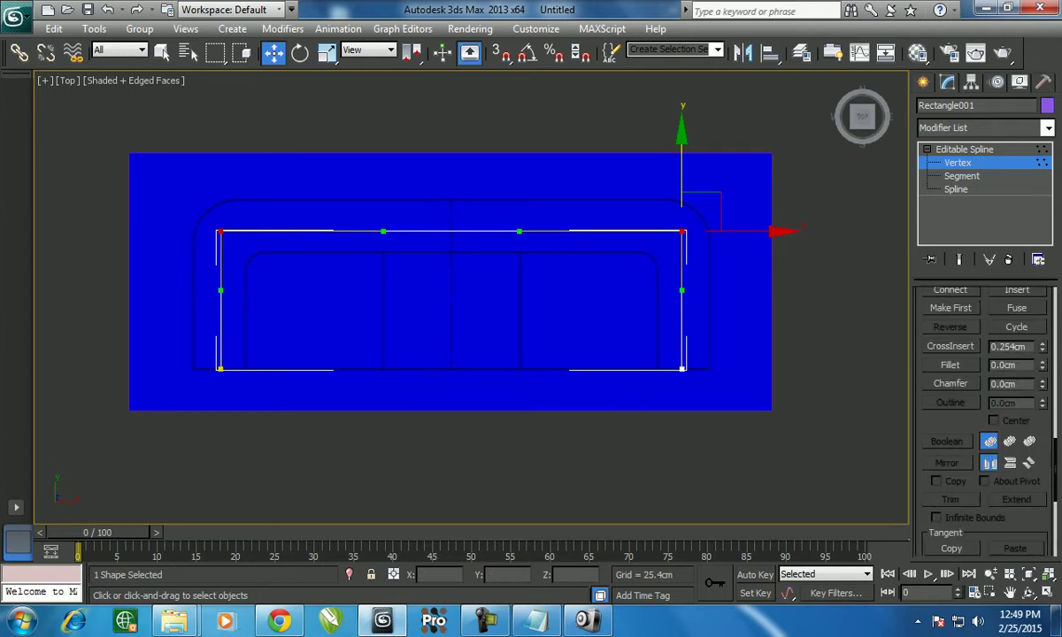
{"action": "left_click", "coordinate": [949, 440]}
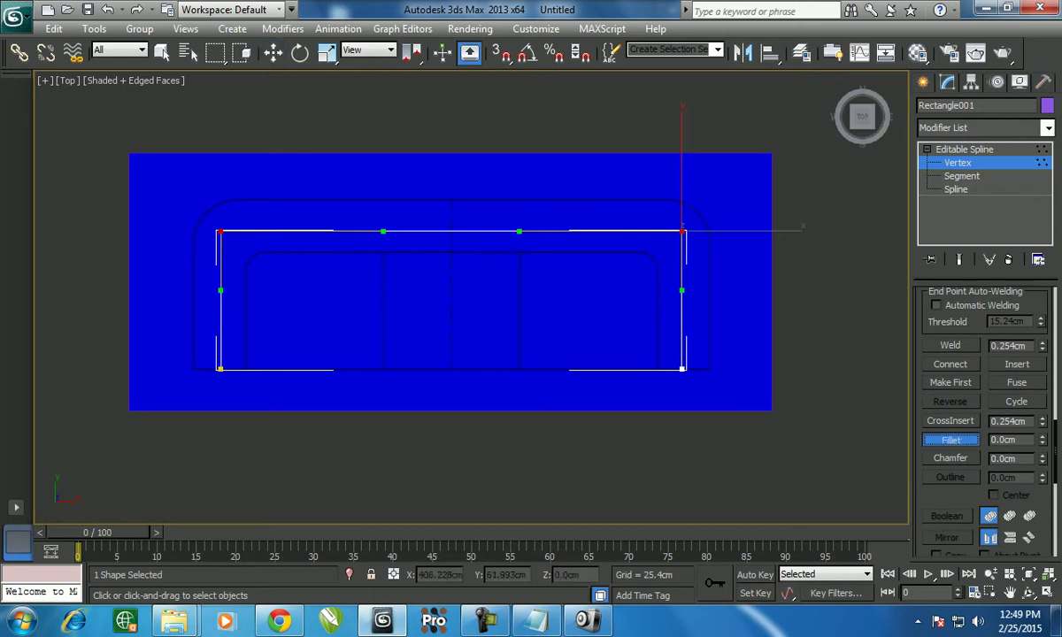
{"action": "left_click_drag", "start_coordinate": [682, 232], "coordinate": [682, 62]}
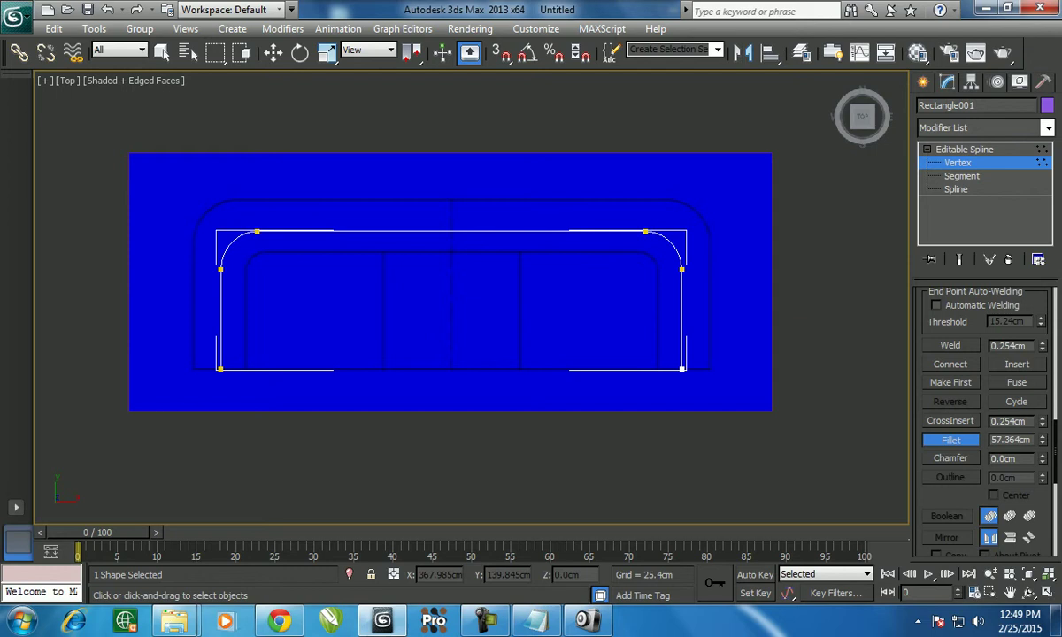
{"action": "key", "text": "w"}
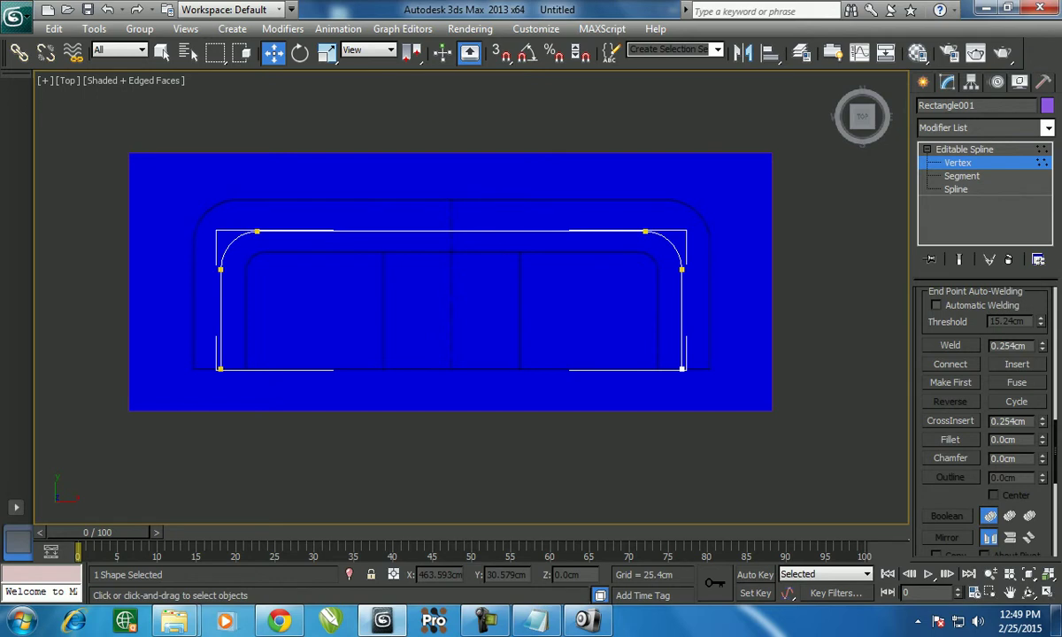
{"action": "right_click", "coordinate": [510, 302]}
{"action": "left_click", "coordinate": [566, 306]}
{"action": "right_click", "coordinate": [540, 365]}
{"action": "left_click", "coordinate": [502, 287]}
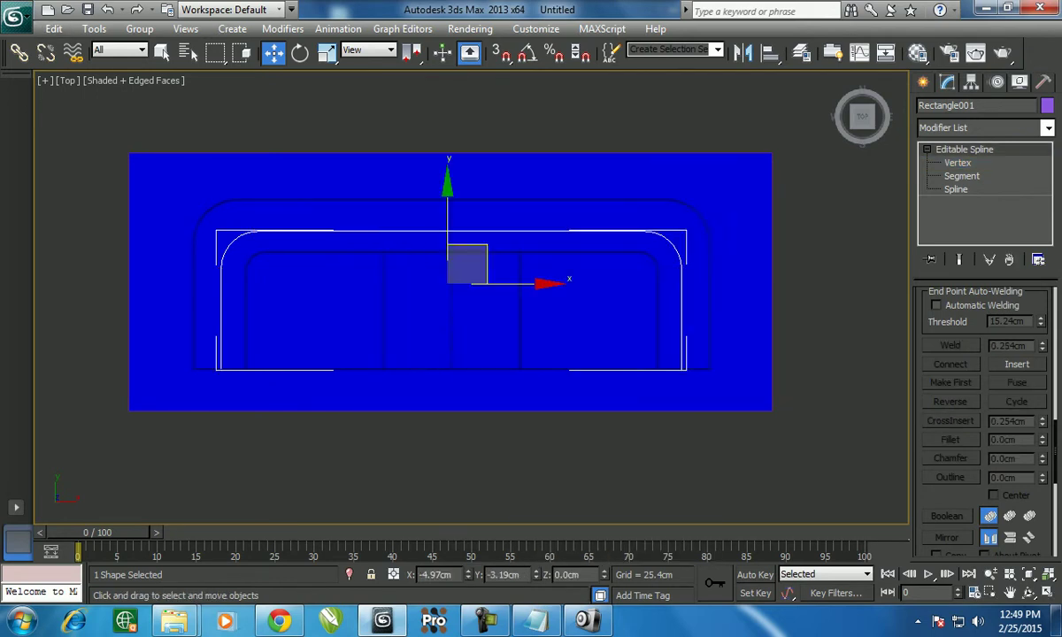
- Maximize the Front viewport with Realistic shading and no grid, framing the sofa's right armrest
{"action": "key", "text": "alt+w"}
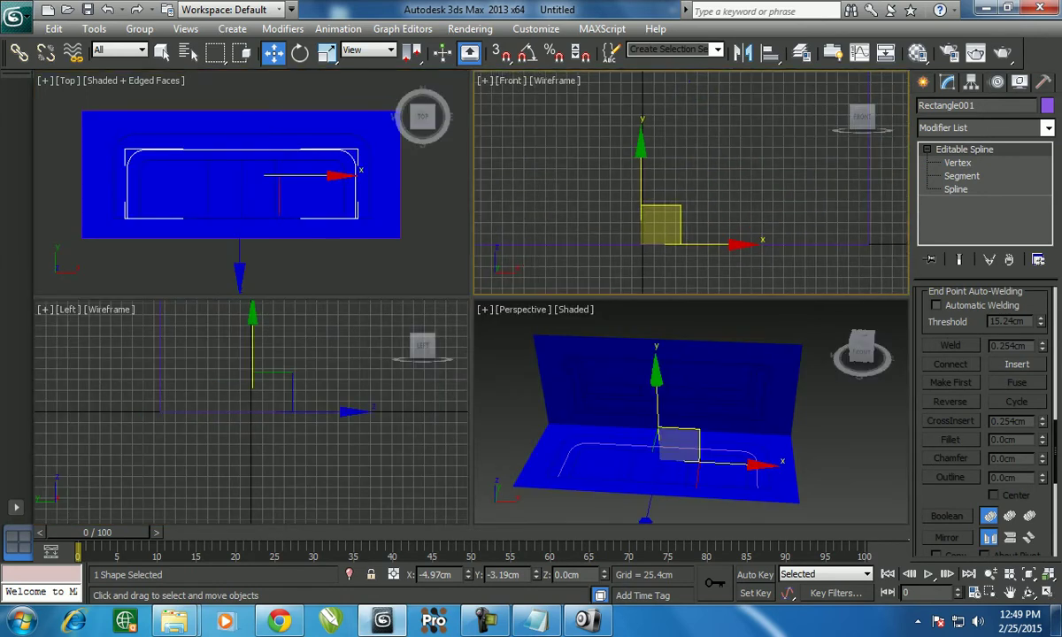
{"action": "key", "text": "F3"}
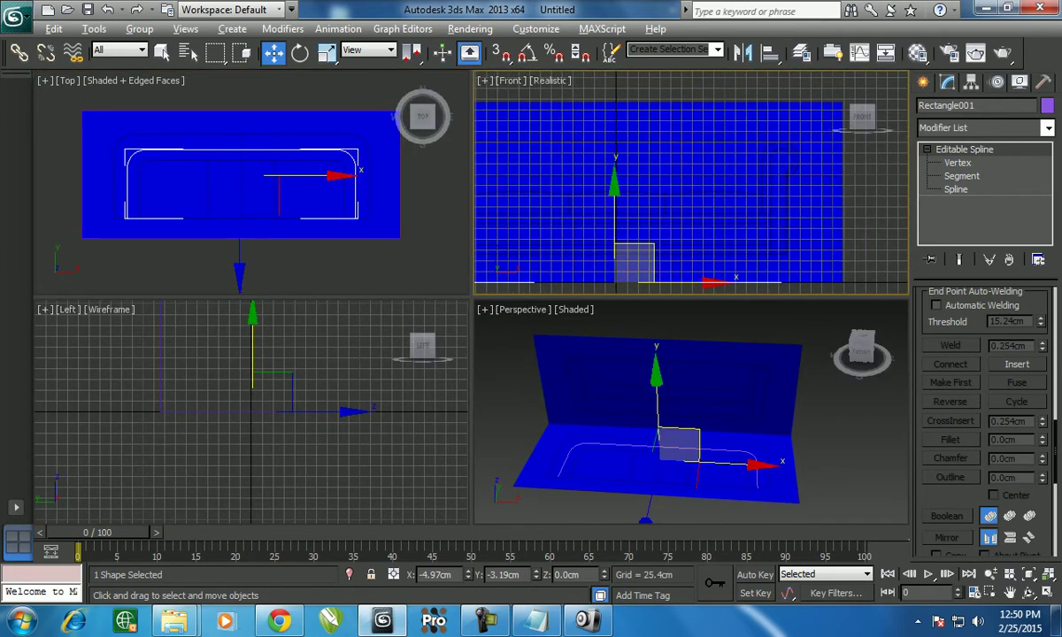
{"action": "key", "text": "alt+w"}
{"action": "scroll", "coordinate": [385, 337], "scroll_direction": "up", "scroll_amount": 5}
{"action": "scroll", "coordinate": [469, 297], "scroll_direction": "up", "scroll_amount": 3}
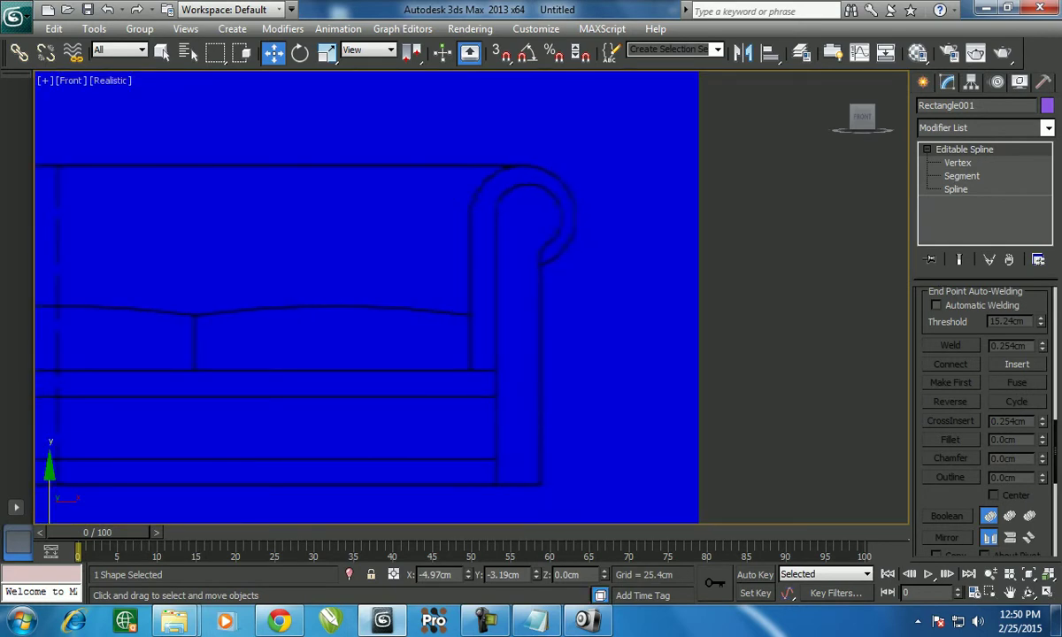
- Draw a Circle spline inside the scroll of the right armrest in the Front view
{"action": "left_click", "coordinate": [922, 82]}
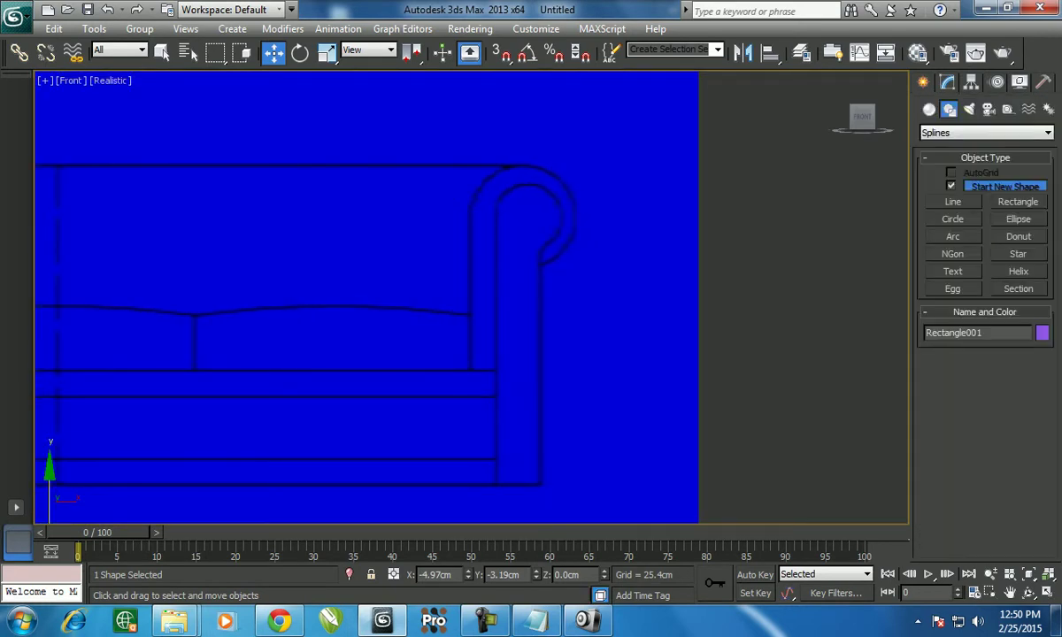
{"action": "left_click", "coordinate": [952, 218]}
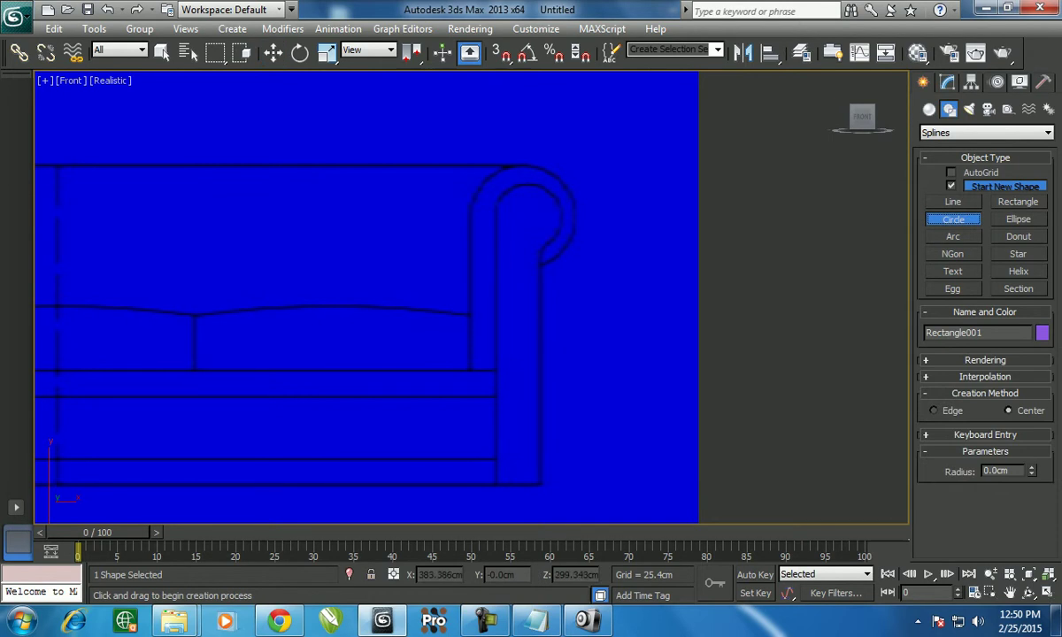
{"action": "left_click_drag", "start_coordinate": [520, 209], "coordinate": [548, 210]}
{"action": "right_click", "coordinate": [548, 210]}
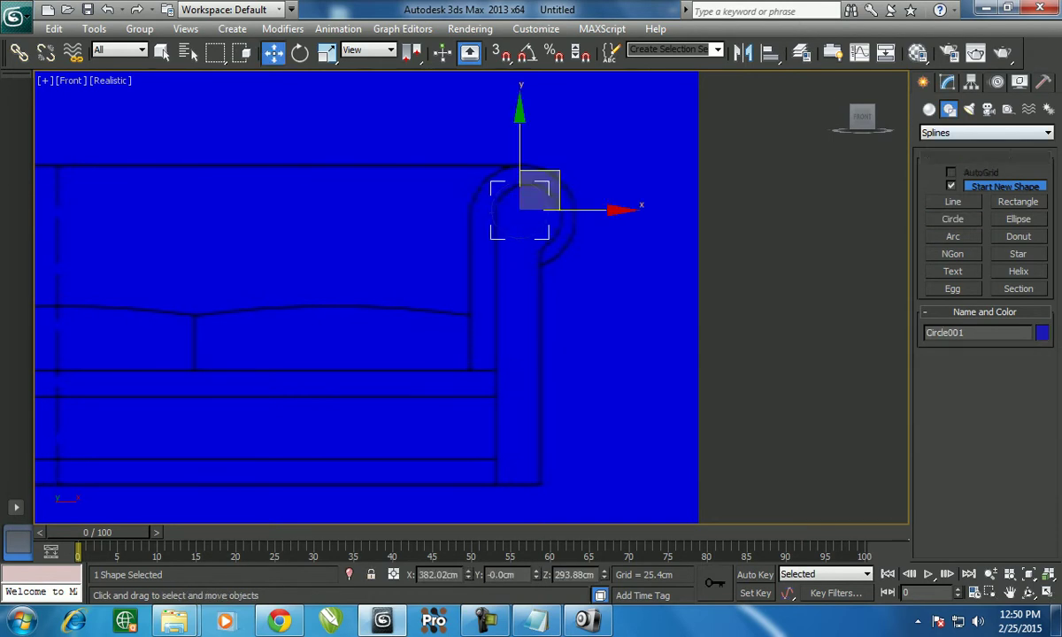
- Change the circle's object color to dark crimson from the 3ds Max palette
{"action": "left_click", "coordinate": [1041, 332]}
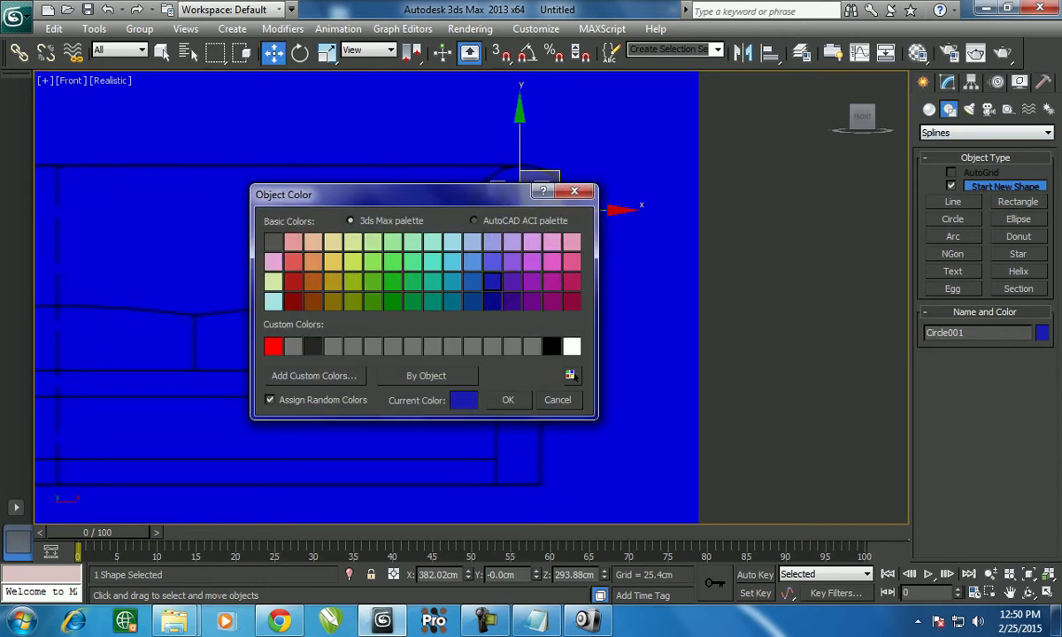
{"action": "left_click", "coordinate": [571, 261]}
{"action": "left_click", "coordinate": [571, 300]}
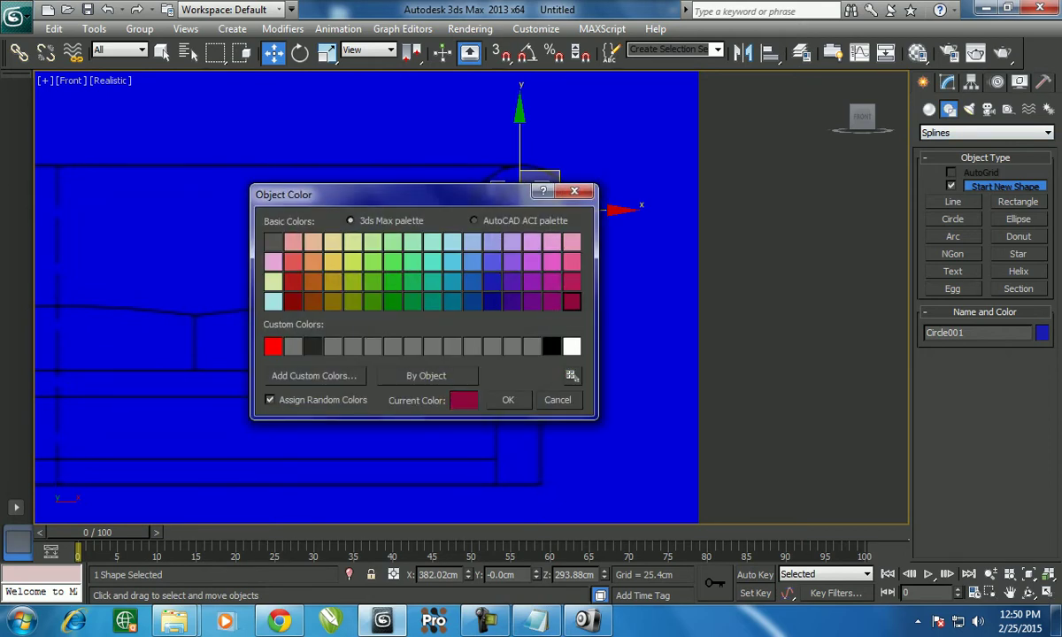
{"action": "left_click", "coordinate": [508, 399]}
- Fit the circle to the armrest scroll's inner curve, then scale out one copy and shift it onto the outer curve
{"action": "scroll", "coordinate": [576, 213], "scroll_direction": "up", "scroll_amount": 4}
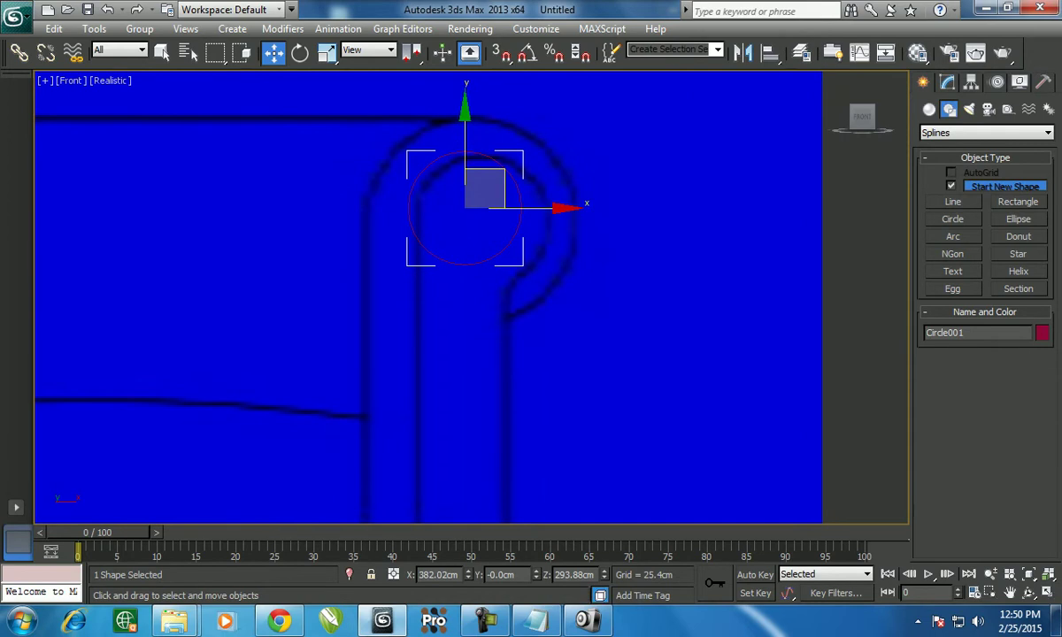
{"action": "mouse_move", "coordinate": [485, 187]}
{"action": "left_mouse_down"}
{"action": "mouse_move", "coordinate": [503, 201]}
{"action": "mouse_move", "coordinate": [514, 94]}
{"action": "left_mouse_up"}
{"action": "key", "text": "r"}
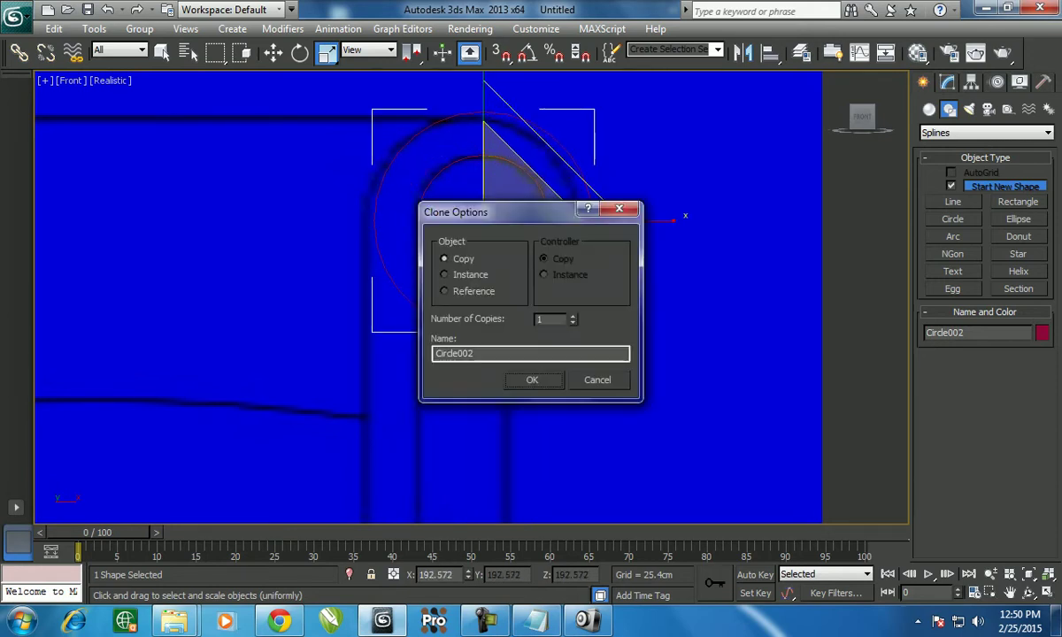
{"action": "key", "text": "Return"}
{"action": "key", "text": "w"}
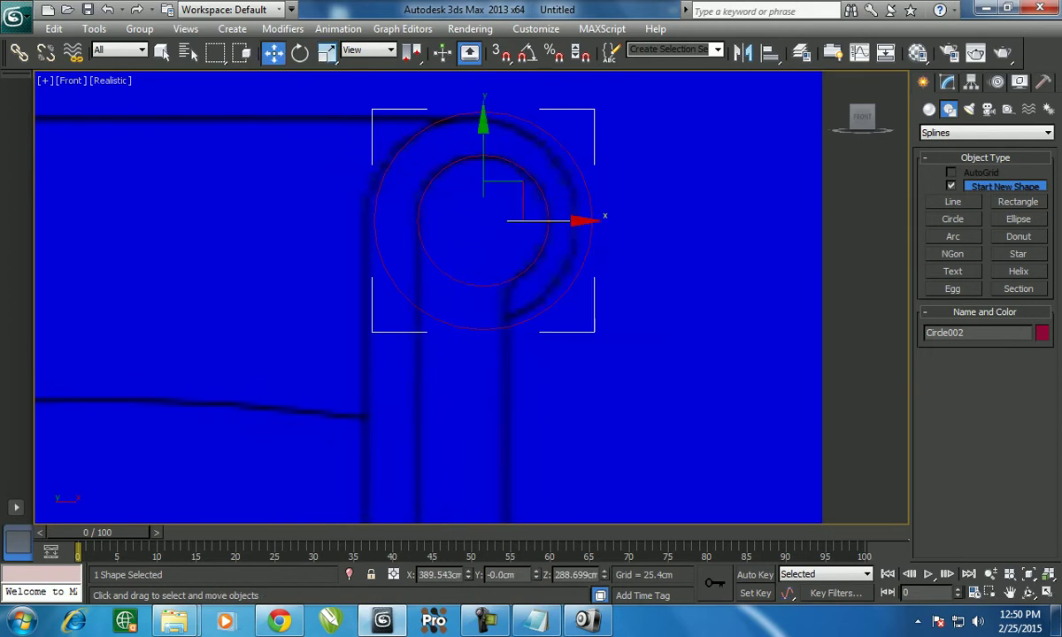
{"action": "left_click_drag", "start_coordinate": [575, 220], "coordinate": [561, 220]}
- Draw a closed four-sided Line spline tracing the armrest's inner vertical panel, from the scroll down to the seat base
{"action": "middle_click_drag", "start_coordinate": [462, 401], "coordinate": [499, 329]}
{"action": "scroll", "coordinate": [491, 286], "scroll_direction": "down", "scroll_amount": 2}
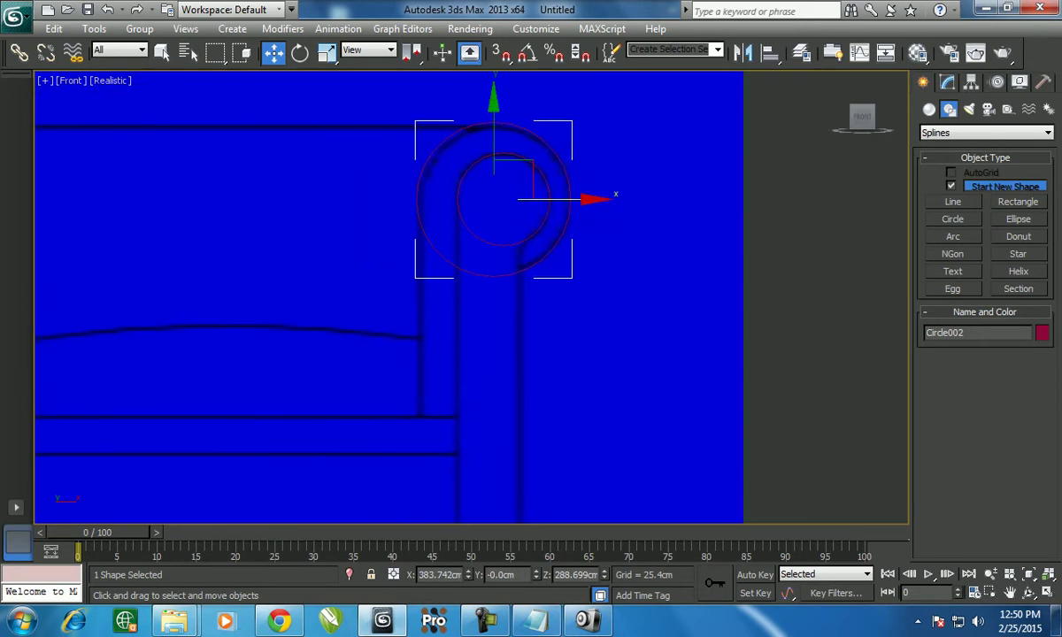
{"action": "left_click", "coordinate": [952, 201]}
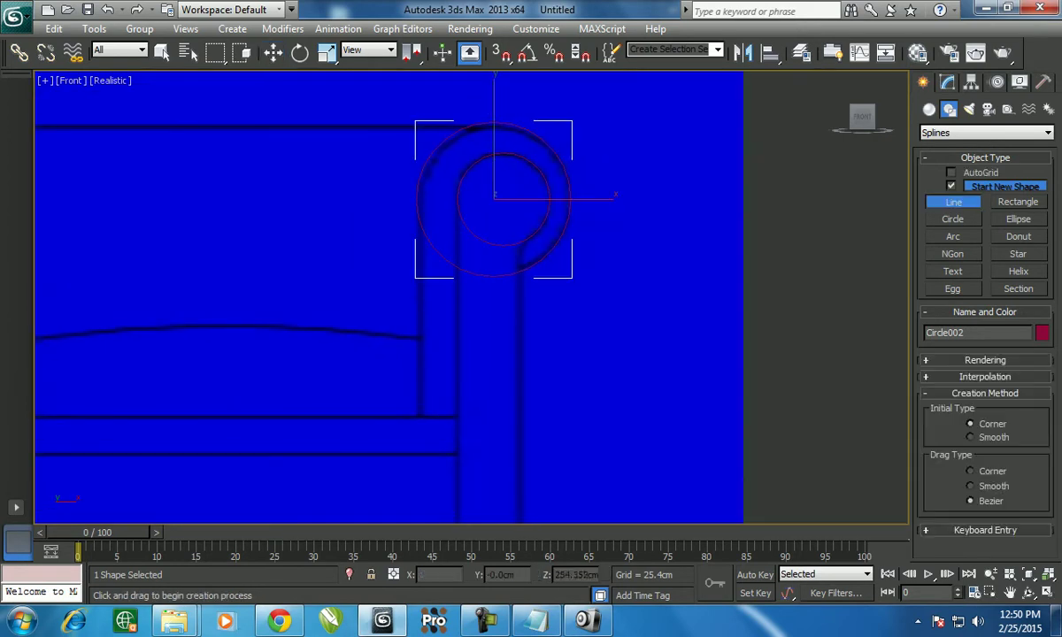
{"action": "left_click", "coordinate": [422, 188]}
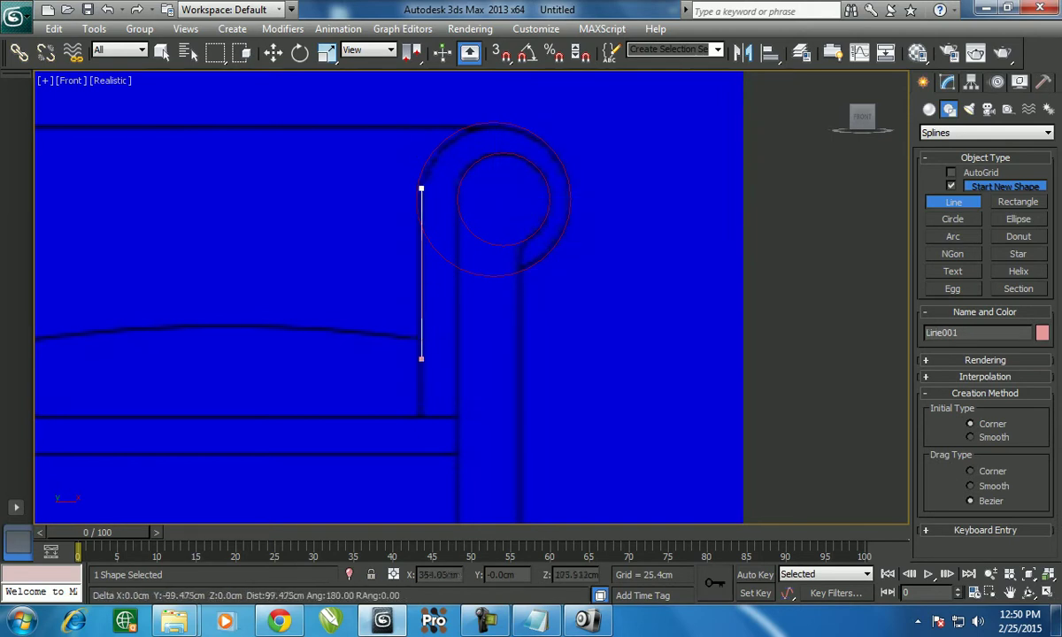
{"action": "left_click", "coordinate": [421, 413]}
{"action": "left_click", "coordinate": [457, 413]}
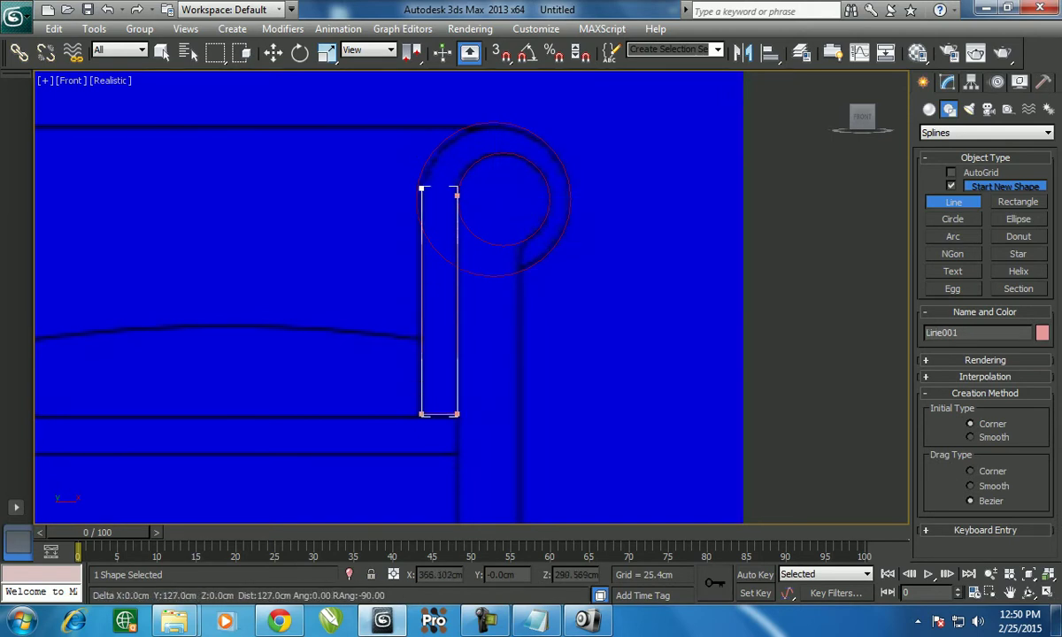
{"action": "left_click", "coordinate": [457, 188]}
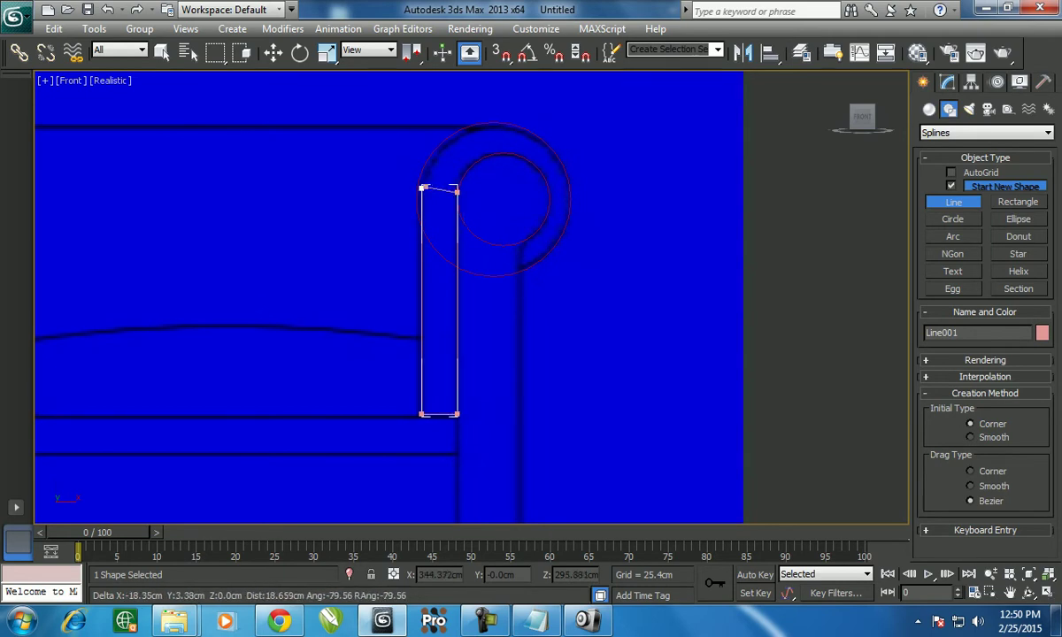
{"action": "left_click", "coordinate": [423, 188]}
{"action": "key", "text": "Return"}
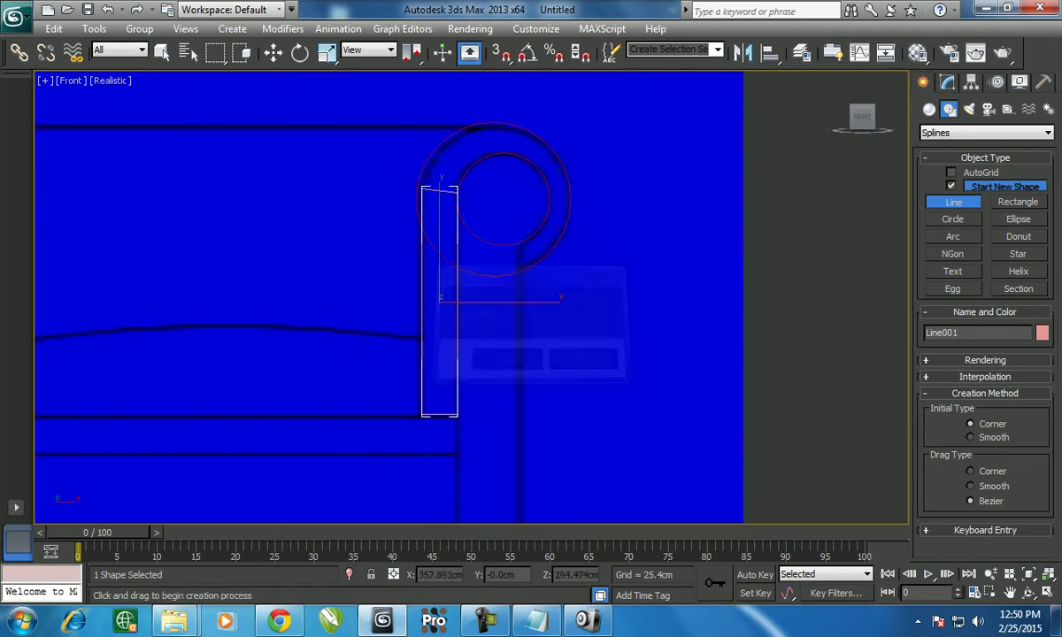
- Draw a short Line spline across the scroll's lower end so it crosses both circles
{"action": "middle_click_drag", "start_coordinate": [496, 265], "coordinate": [474, 327]}
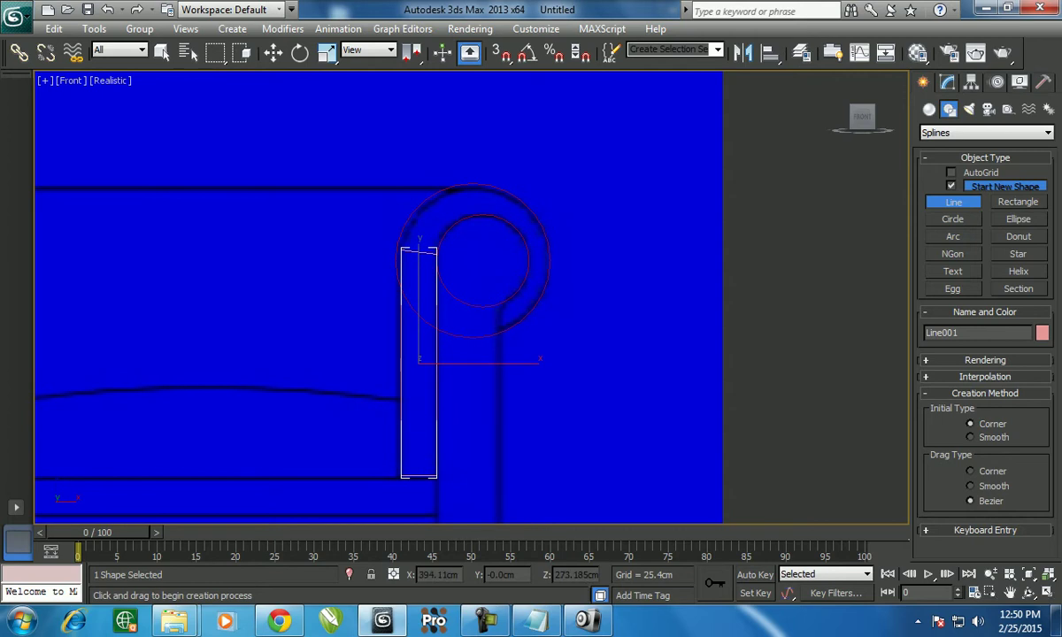
{"action": "scroll", "coordinate": [471, 297], "scroll_direction": "up", "scroll_amount": 2}
{"action": "left_click", "coordinate": [505, 290]}
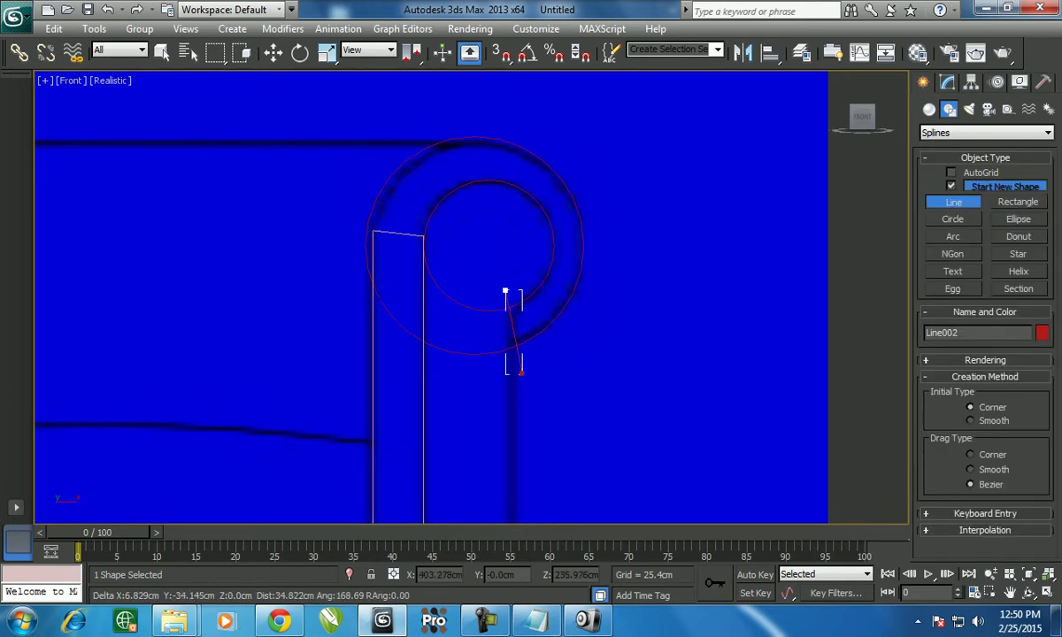
{"action": "left_click", "coordinate": [520, 372]}
{"action": "right_click", "coordinate": [520, 372]}
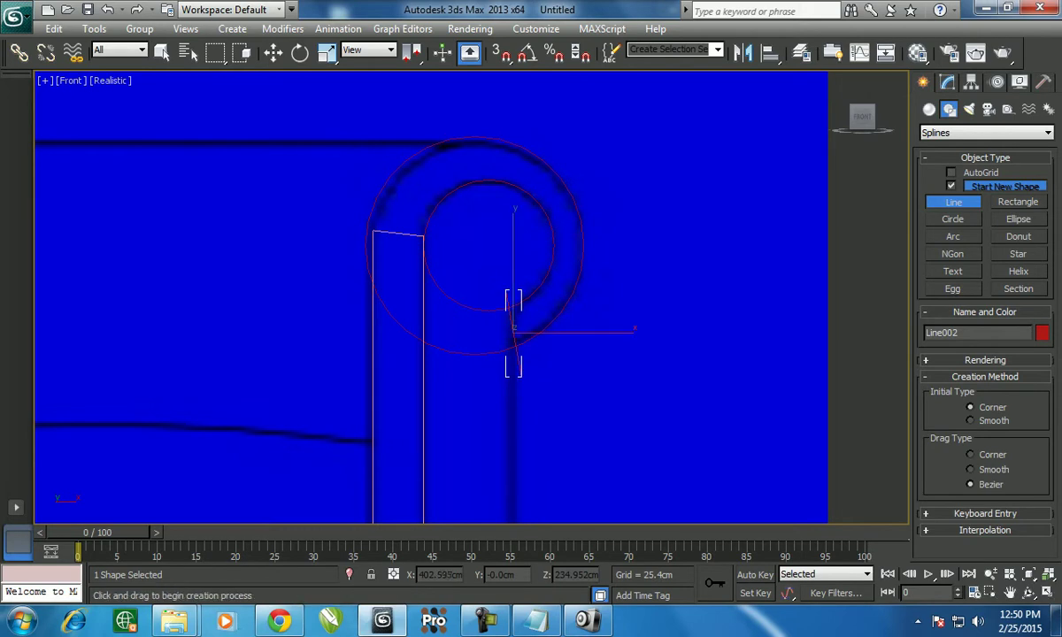
{"action": "key", "text": "w"}
{"action": "middle_click_drag", "start_coordinate": [531, 354], "coordinate": [506, 327]}
{"action": "left_click", "coordinate": [946, 81]}
{"action": "left_click_drag", "start_coordinate": [476, 242], "coordinate": [513, 275]}
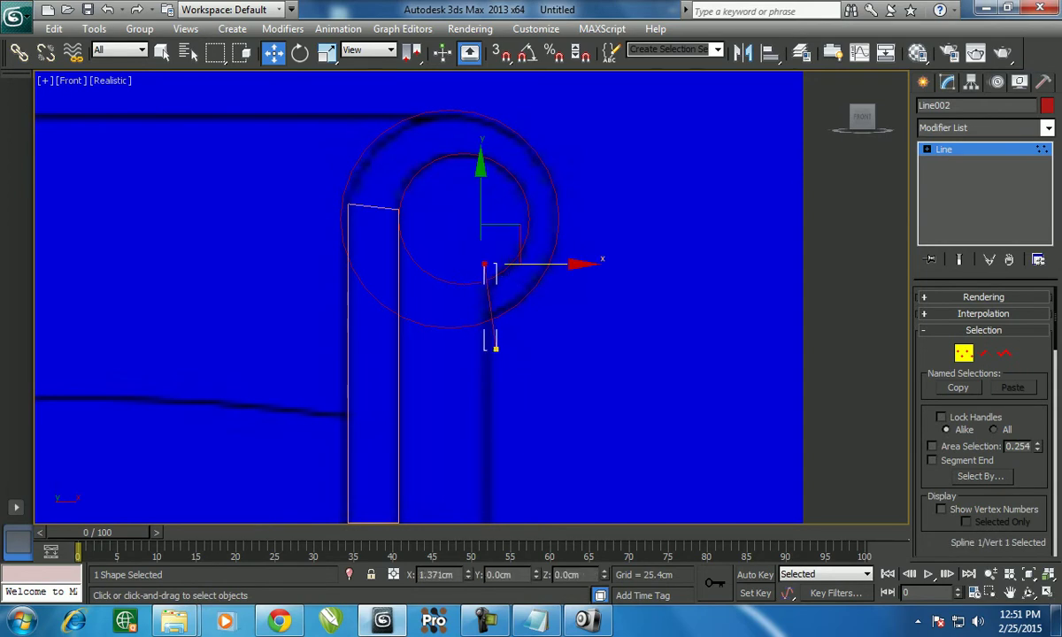
{"action": "right_click", "coordinate": [489, 254]}
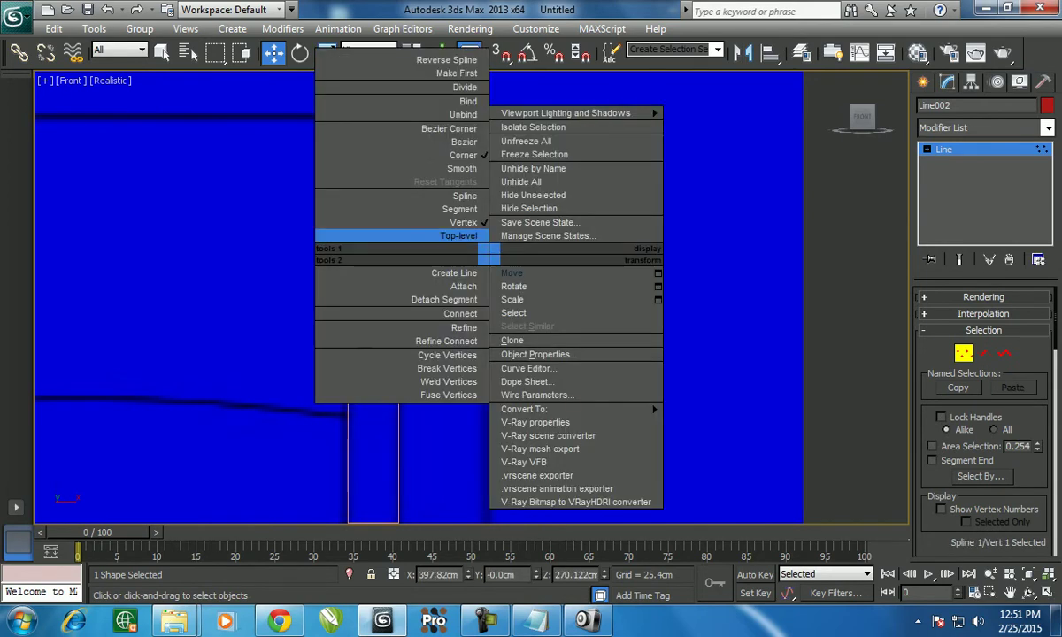
{"action": "left_click", "coordinate": [460, 235]}
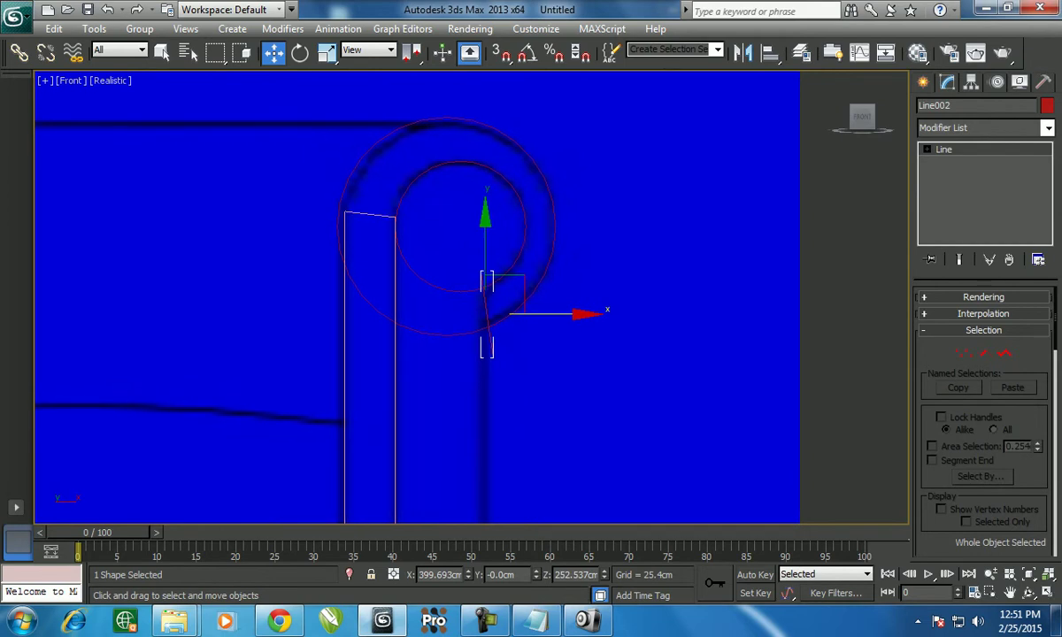
- Convert the short cross line to an Editable Spline and attach both circles and the four-sided panel outline to it
{"action": "right_click", "coordinate": [510, 301]}
{"action": "mouse_move", "coordinate": [567, 455]}
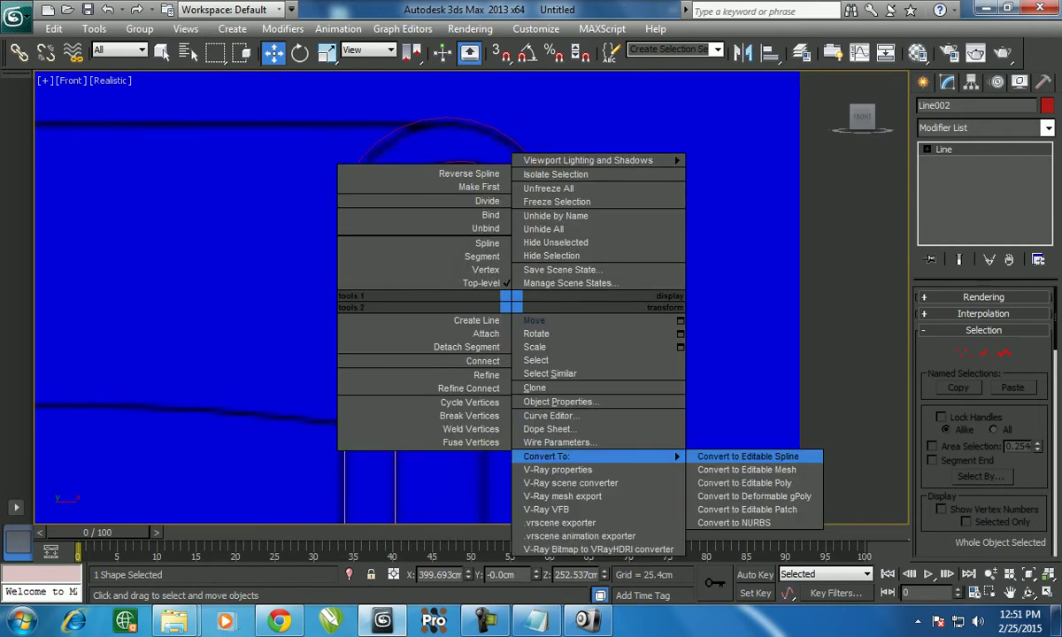
{"action": "left_click", "coordinate": [747, 456]}
{"action": "right_click", "coordinate": [637, 338]}
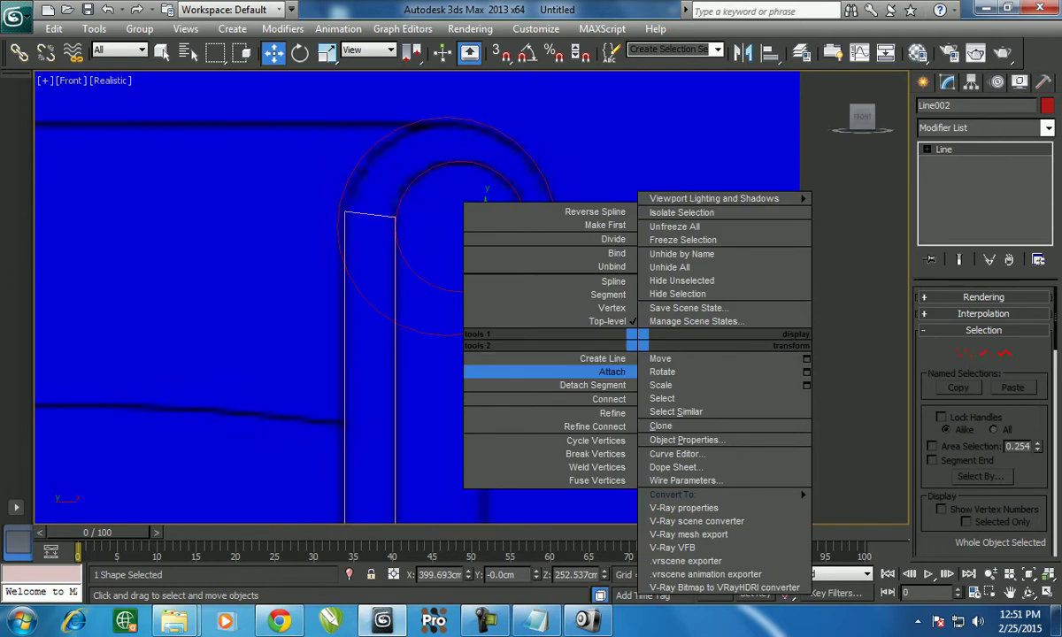
{"action": "left_click", "coordinate": [610, 372]}
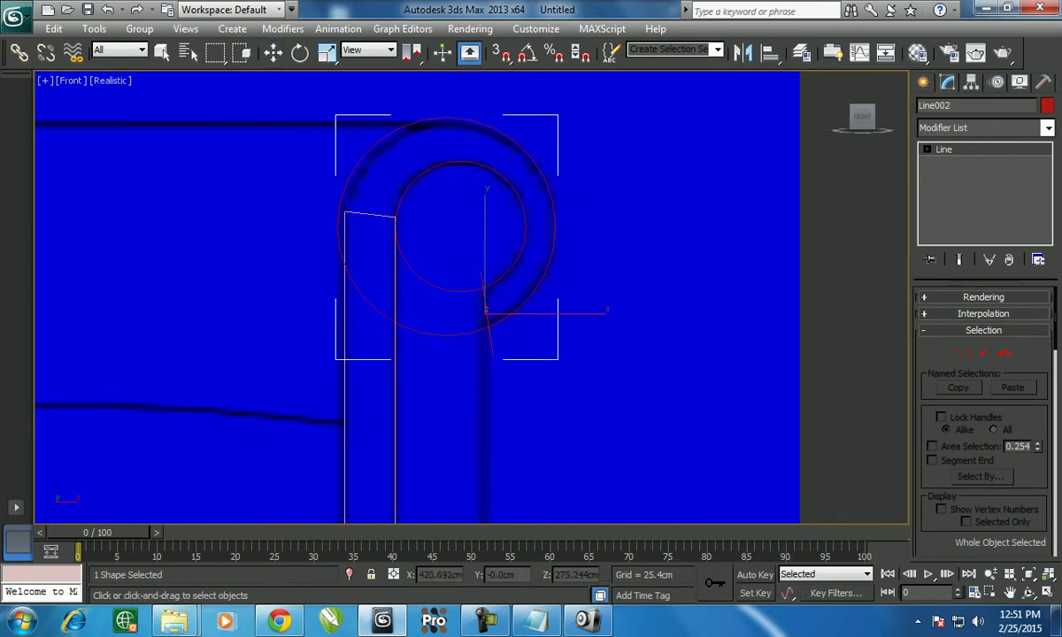
{"action": "left_click", "coordinate": [345, 398]}
{"action": "middle_click_drag", "start_coordinate": [443, 309], "coordinate": [463, 252]}
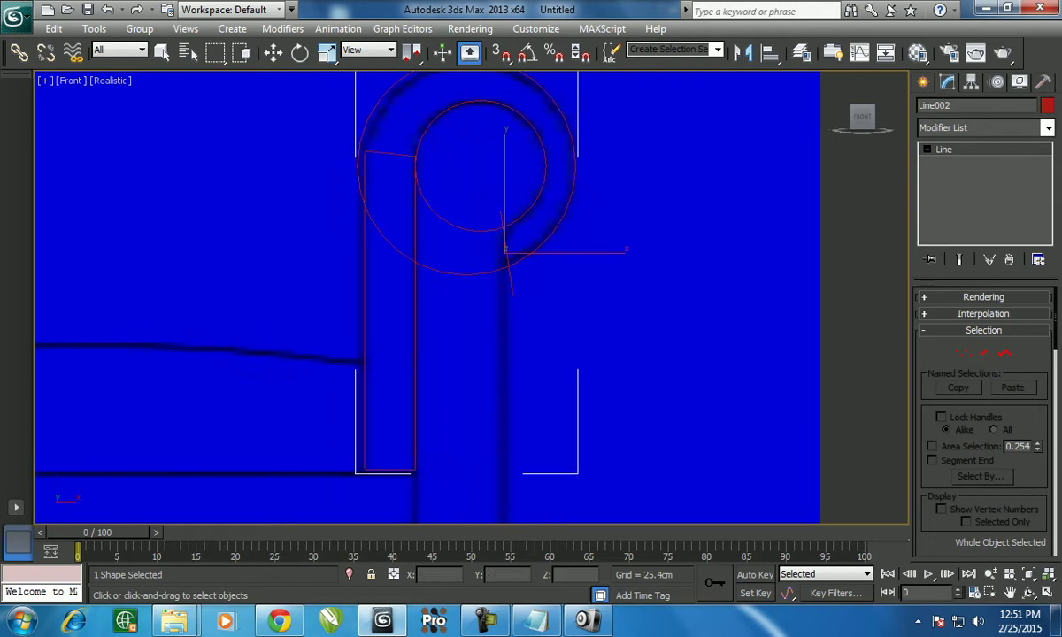
- Trim away the lower arcs of both circles between the vertical panel and the short cross line
{"action": "left_click", "coordinate": [926, 149]}
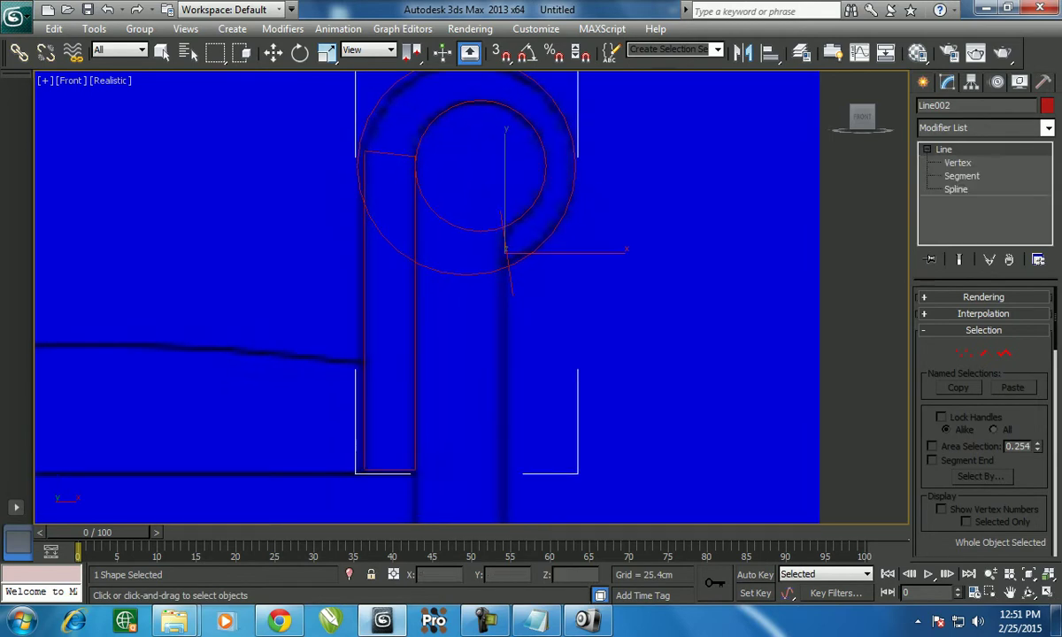
{"action": "key", "text": "1"}
{"action": "middle_click_drag", "start_coordinate": [424, 310], "coordinate": [439, 393]}
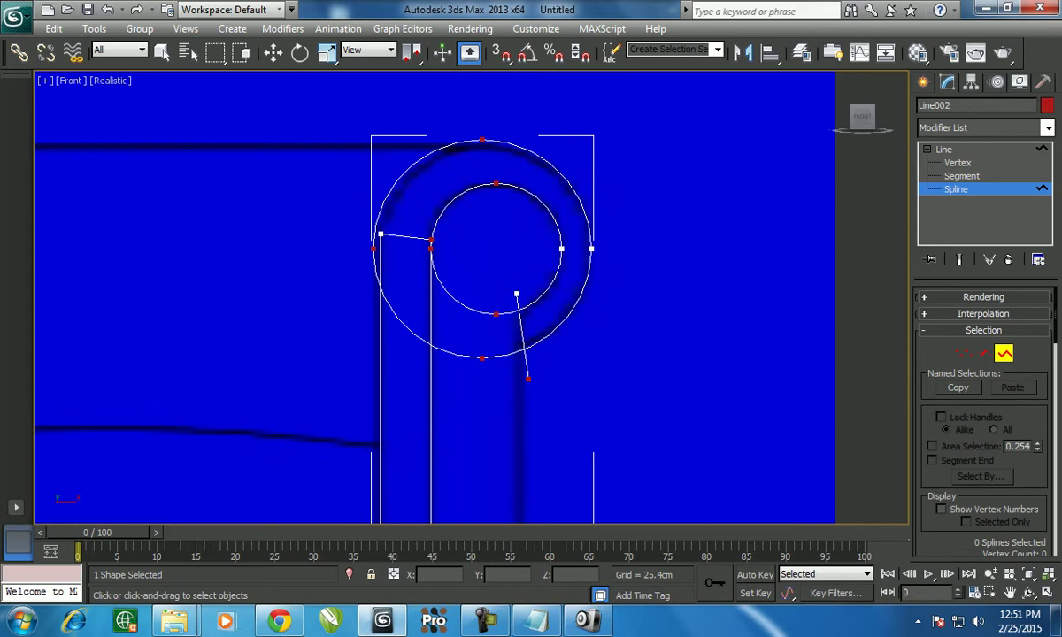
{"action": "scroll", "coordinate": [982, 407], "scroll_direction": "down", "scroll_amount": 10}
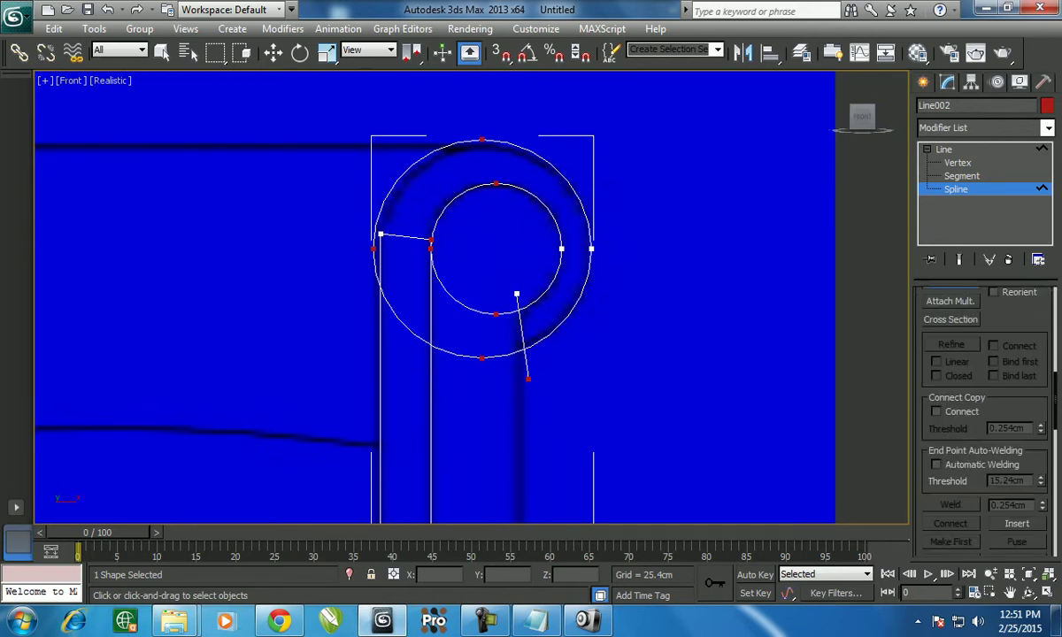
{"action": "scroll", "coordinate": [982, 407], "scroll_direction": "down", "scroll_amount": 5}
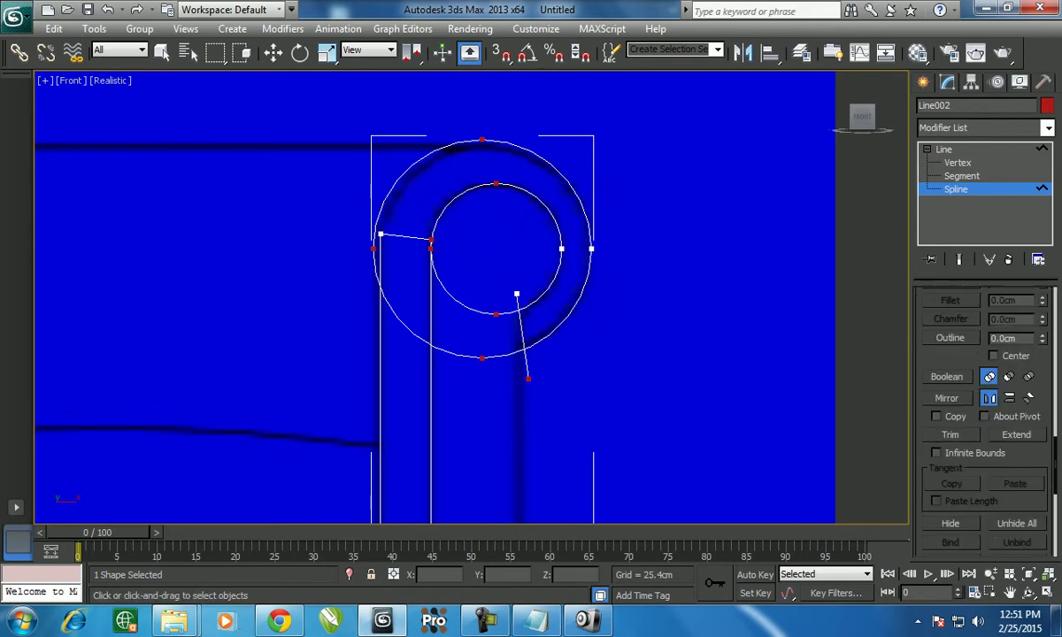
{"action": "left_click", "coordinate": [950, 435]}
{"action": "left_click", "coordinate": [460, 354]}
{"action": "left_click", "coordinate": [451, 296]}
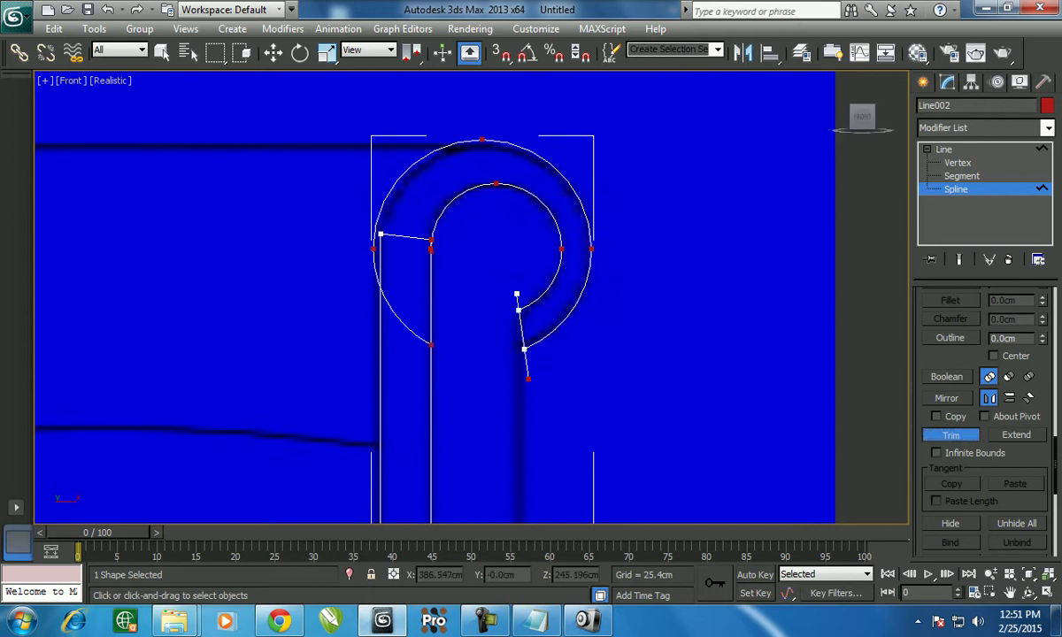
- Trim the cross line's overhanging ends, the outer arc left inside the vertical panel, and the panel's top edge
{"action": "left_click", "coordinate": [517, 302]}
{"action": "left_click", "coordinate": [526, 364]}
{"action": "scroll", "coordinate": [252, 60], "scroll_direction": "up", "scroll_amount": 2}
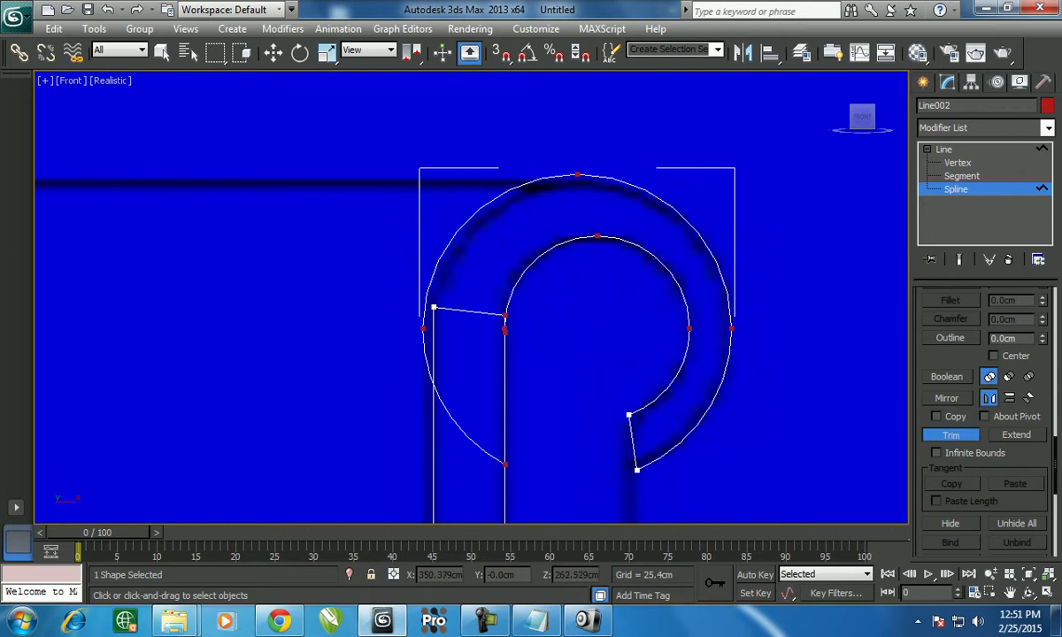
{"action": "left_click", "coordinate": [447, 411]}
{"action": "left_click", "coordinate": [469, 311]}
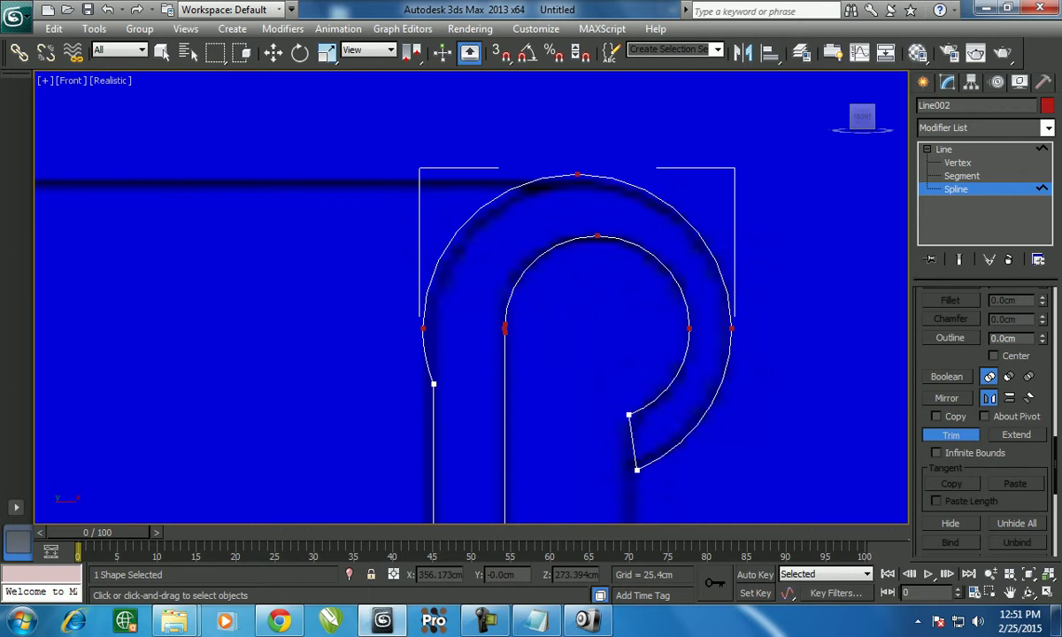
- Weld the vertices where the outer arc meets the vertical panel and at both corners of the scroll's end
{"action": "scroll", "coordinate": [454, 362], "scroll_direction": "up", "scroll_amount": 5}
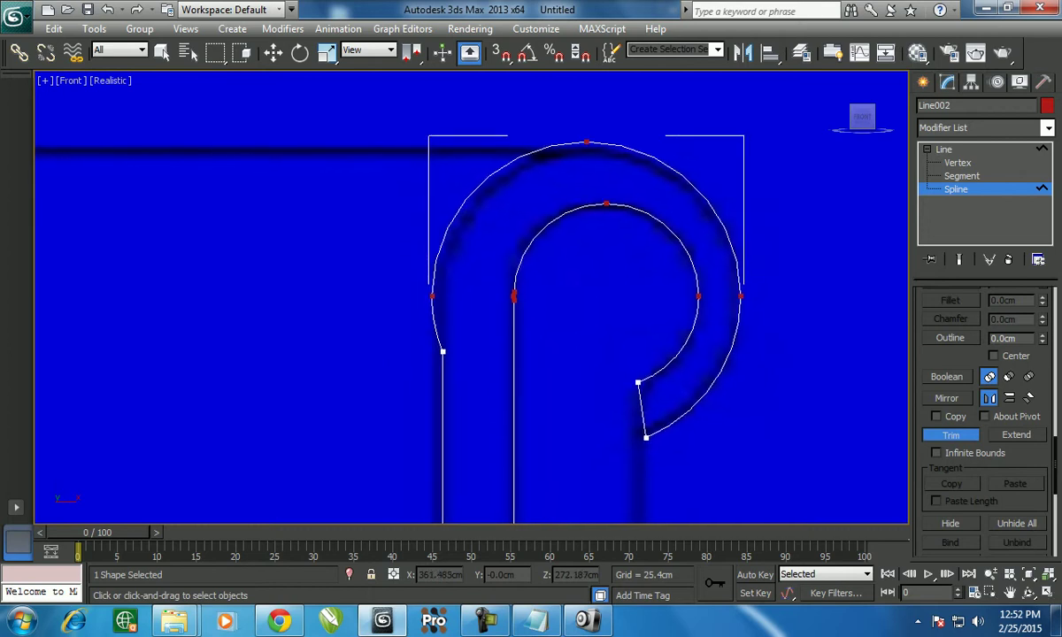
{"action": "key", "text": "1"}
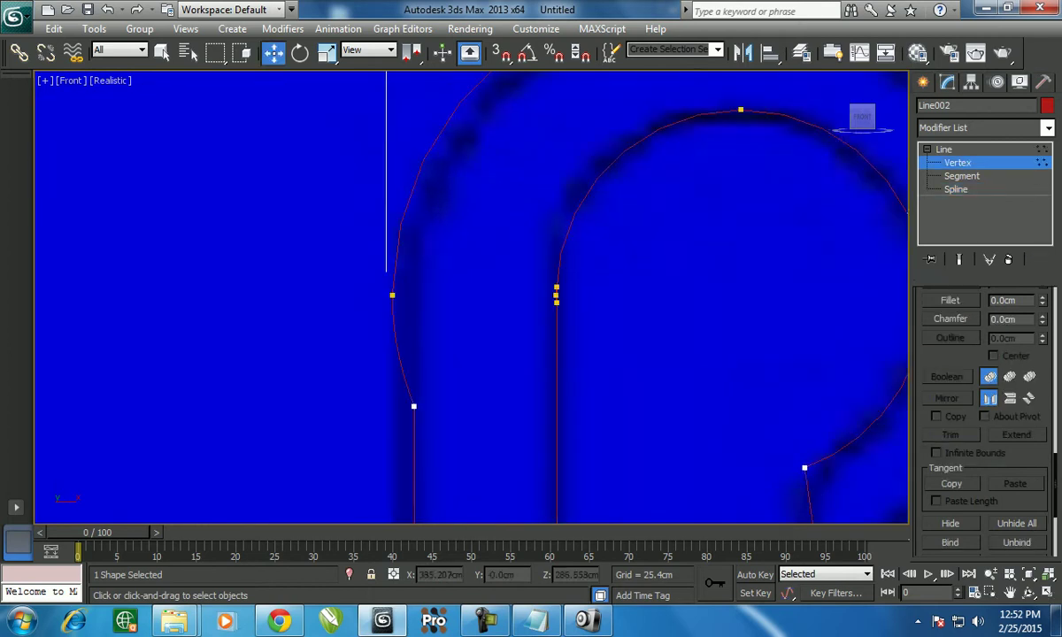
{"action": "key", "text": "w"}
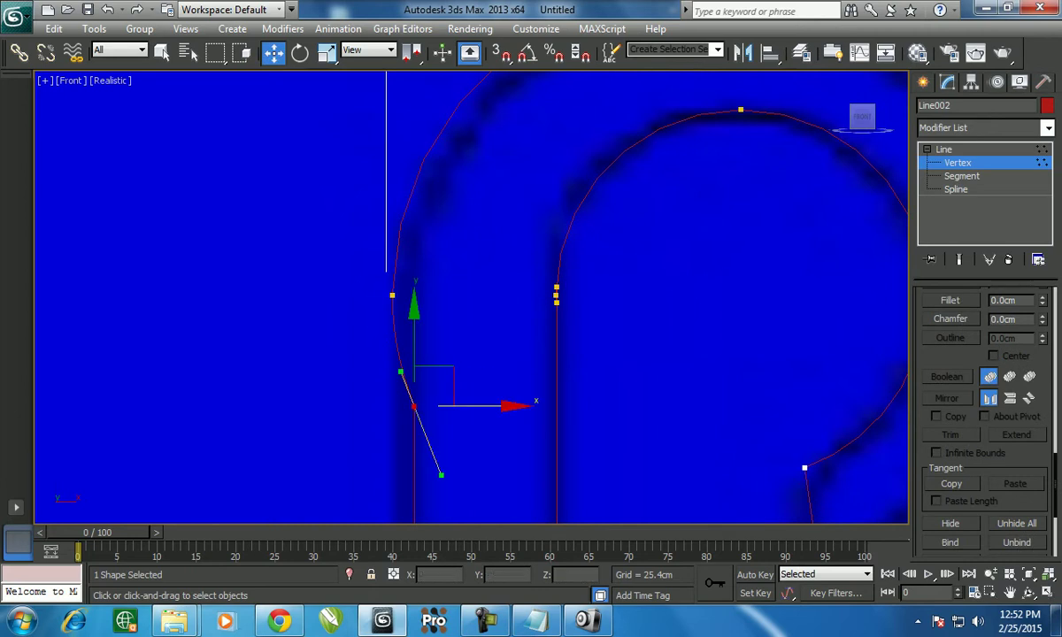
{"action": "scroll", "coordinate": [981, 407], "scroll_direction": "up", "scroll_amount": 5}
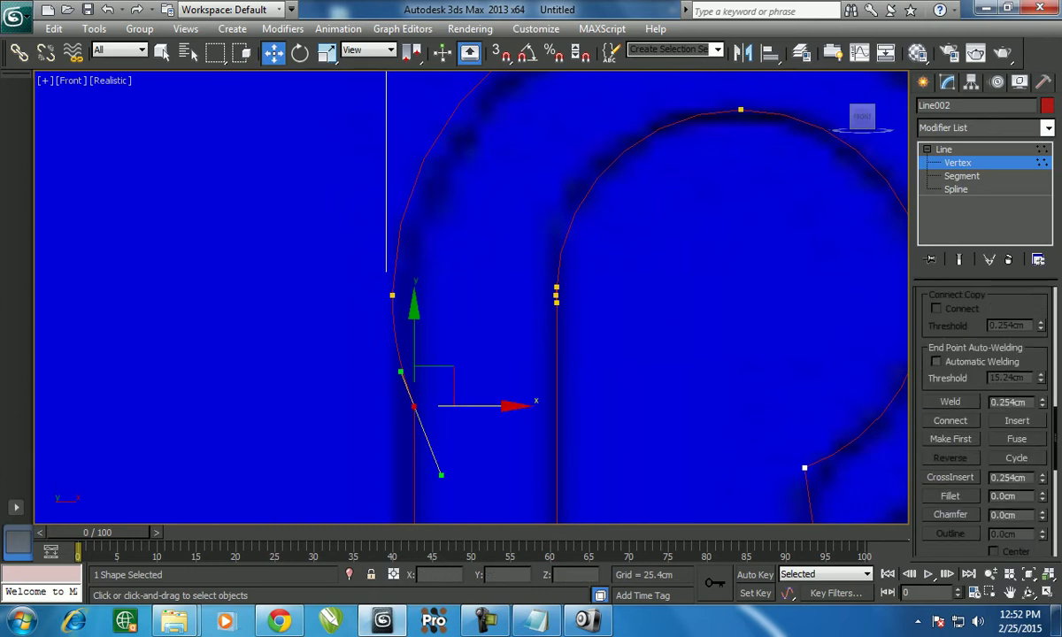
{"action": "left_click", "coordinate": [949, 401]}
{"action": "middle_click_drag", "start_coordinate": [531, 310], "coordinate": [501, 268]}
{"action": "left_click_drag", "start_coordinate": [775, 440], "coordinate": [775, 440]}
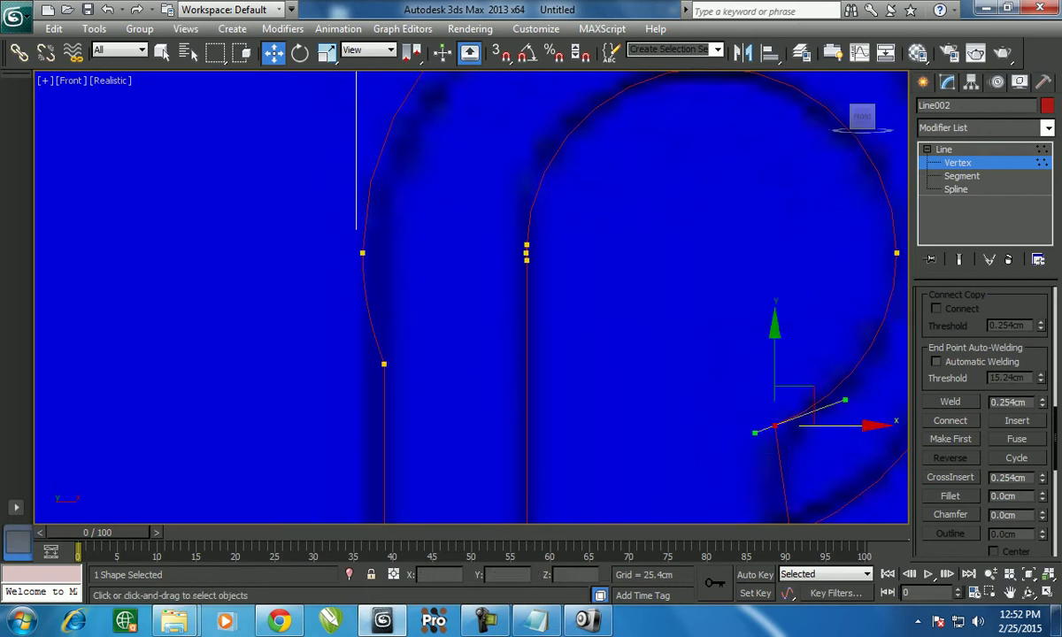
{"action": "left_click", "coordinate": [950, 401]}
{"action": "middle_click_drag", "start_coordinate": [530, 354], "coordinate": [441, 197]}
{"action": "left_click", "coordinate": [700, 378]}
{"action": "left_click", "coordinate": [950, 402]}
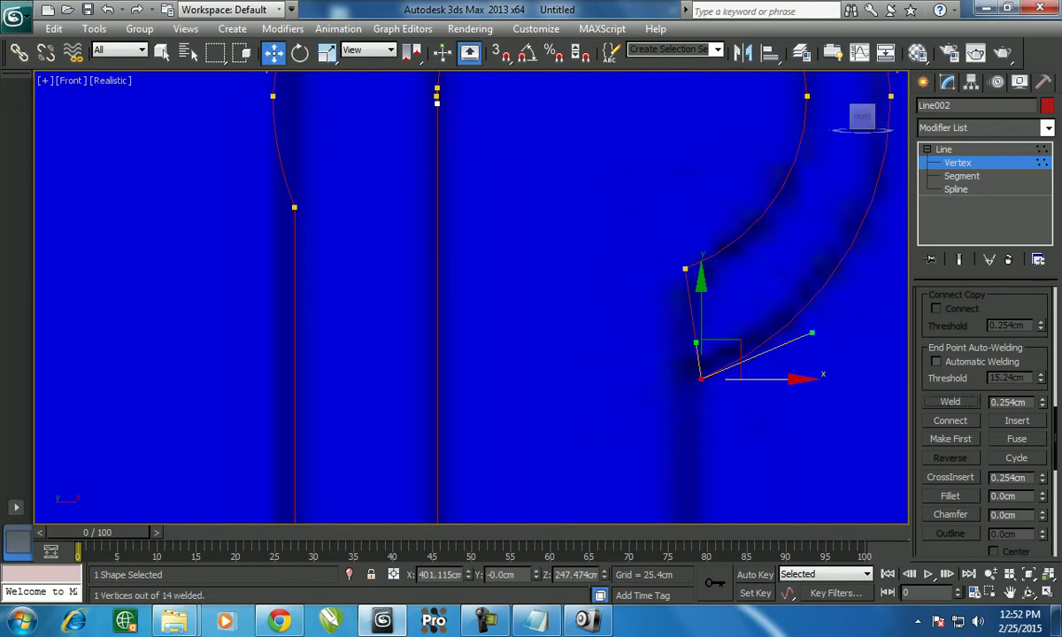
- Weld the clustered vertices where the inner arc meets the vertical panel, raising the weld threshold to 155.194 cm
{"action": "middle_click_drag", "start_coordinate": [531, 266], "coordinate": [577, 392]}
{"action": "left_click_drag", "start_coordinate": [444, 186], "coordinate": [515, 285]}
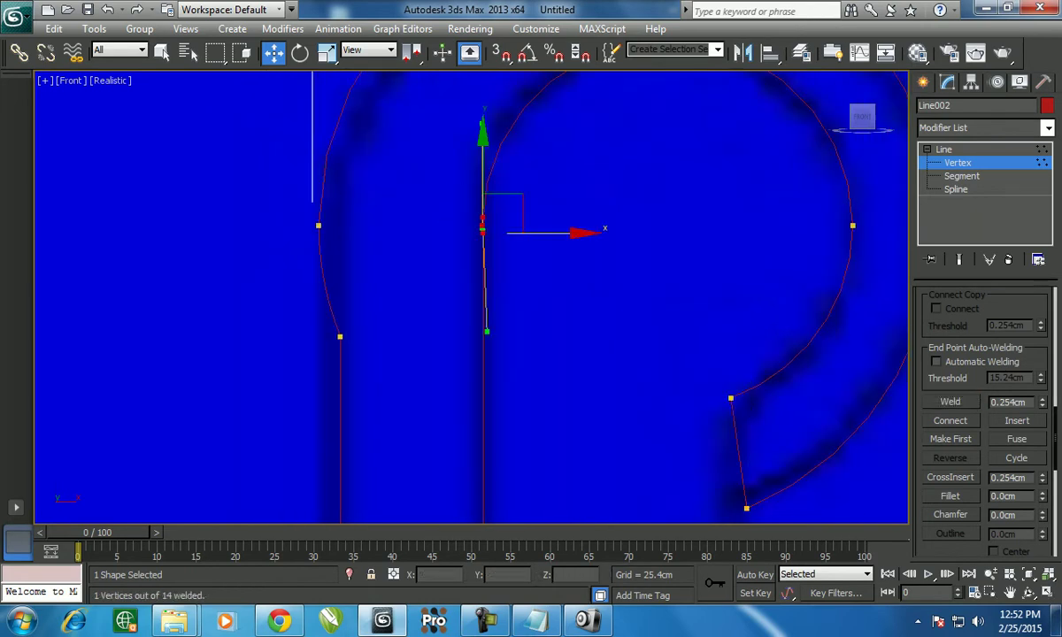
{"action": "left_click", "coordinate": [950, 402]}
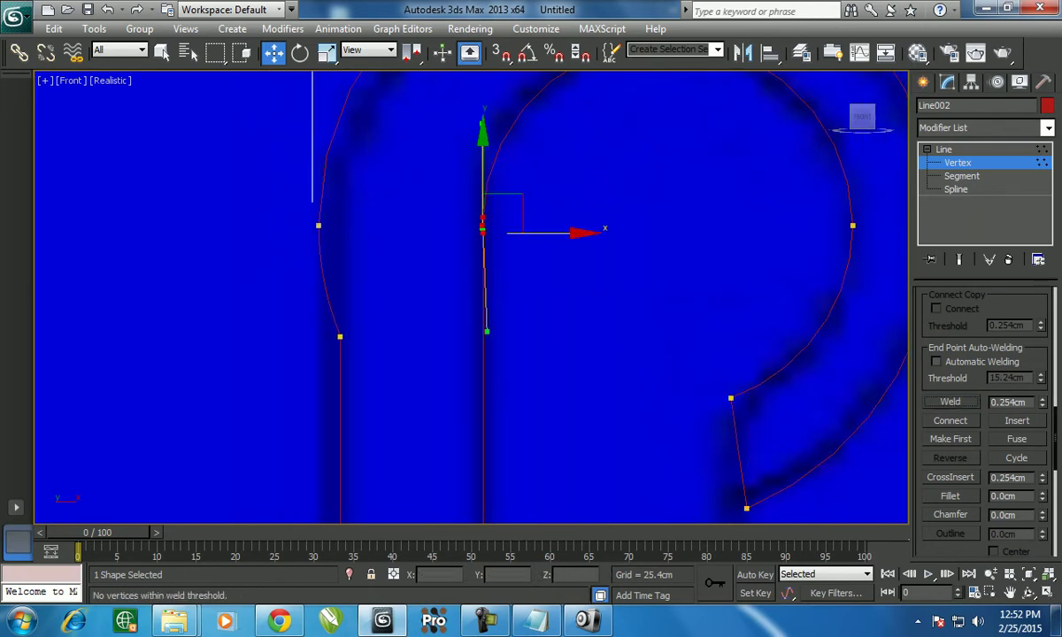
{"action": "left_click_drag", "start_coordinate": [1041, 402], "coordinate": [1042, 371]}
{"action": "left_click", "coordinate": [949, 401]}
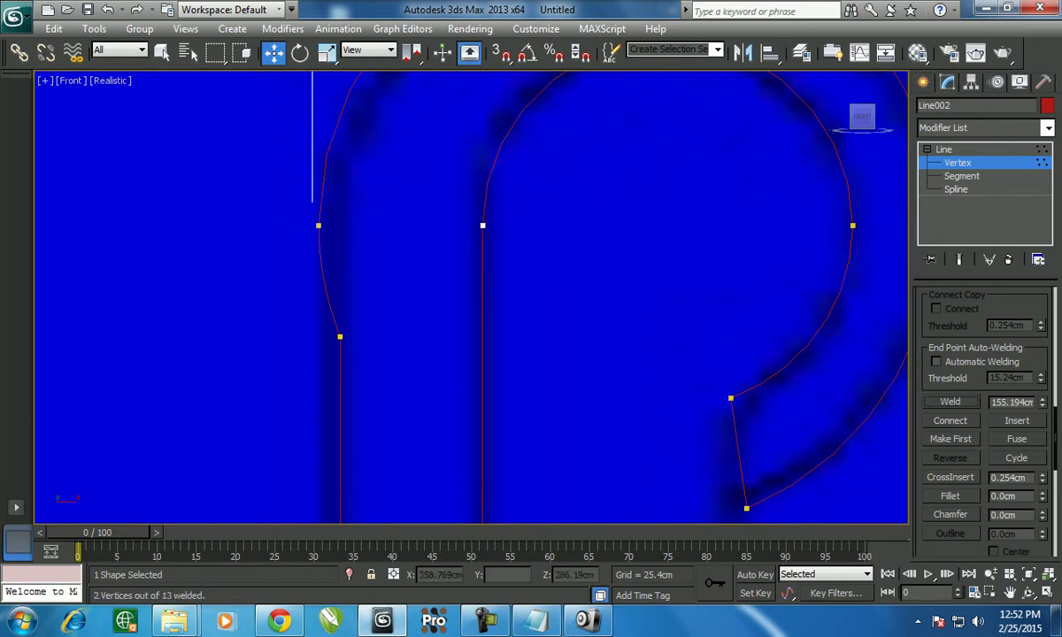
- Move the outer arc's vertex beside the vertical panel onto the backdrop scroll and reshape its handles to follow the drawn curve
{"action": "left_click", "coordinate": [340, 336]}
{"action": "middle_click_drag", "start_coordinate": [363, 315], "coordinate": [391, 321]}
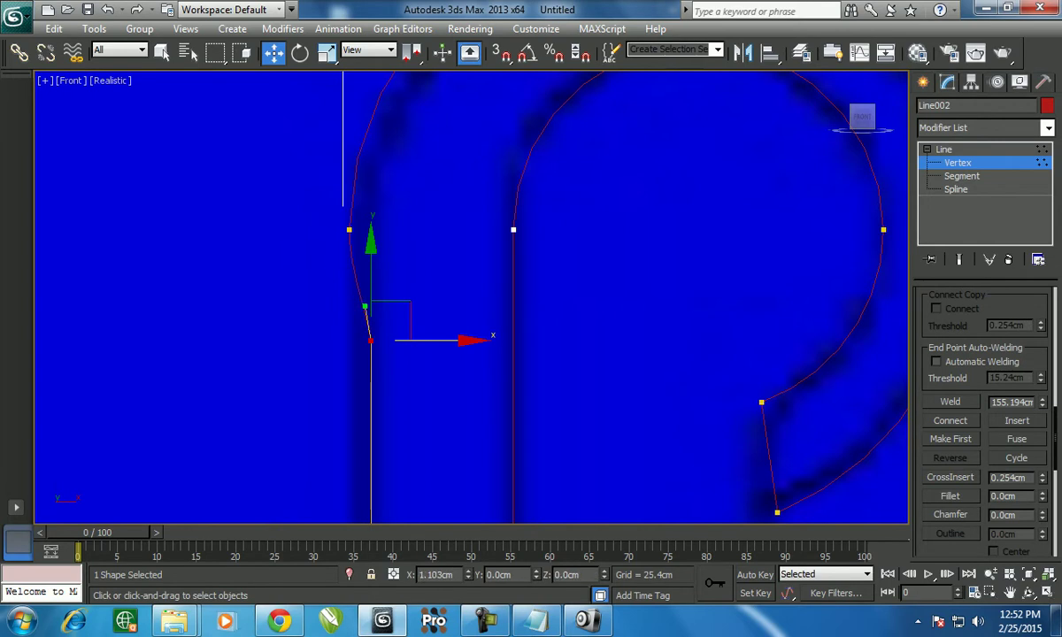
{"action": "left_click", "coordinate": [348, 230]}
{"action": "middle_click_drag", "start_coordinate": [469, 292], "coordinate": [464, 436]}
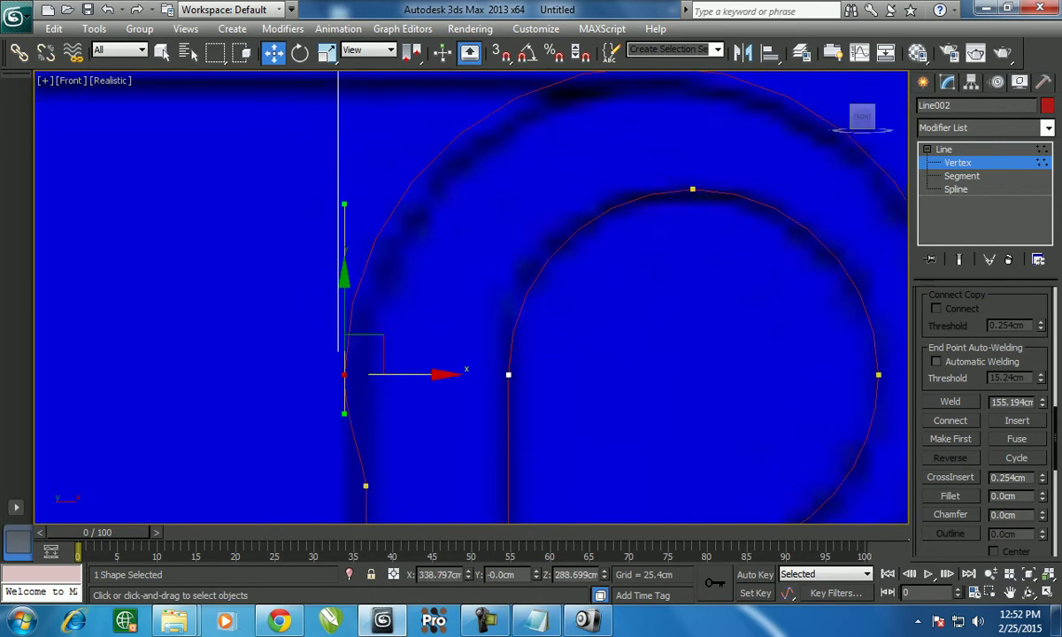
{"action": "left_click_drag", "start_coordinate": [363, 354], "coordinate": [379, 328]}
{"action": "left_click_drag", "start_coordinate": [360, 179], "coordinate": [399, 126]}
{"action": "middle_click_drag", "start_coordinate": [398, 126], "coordinate": [406, 255]}
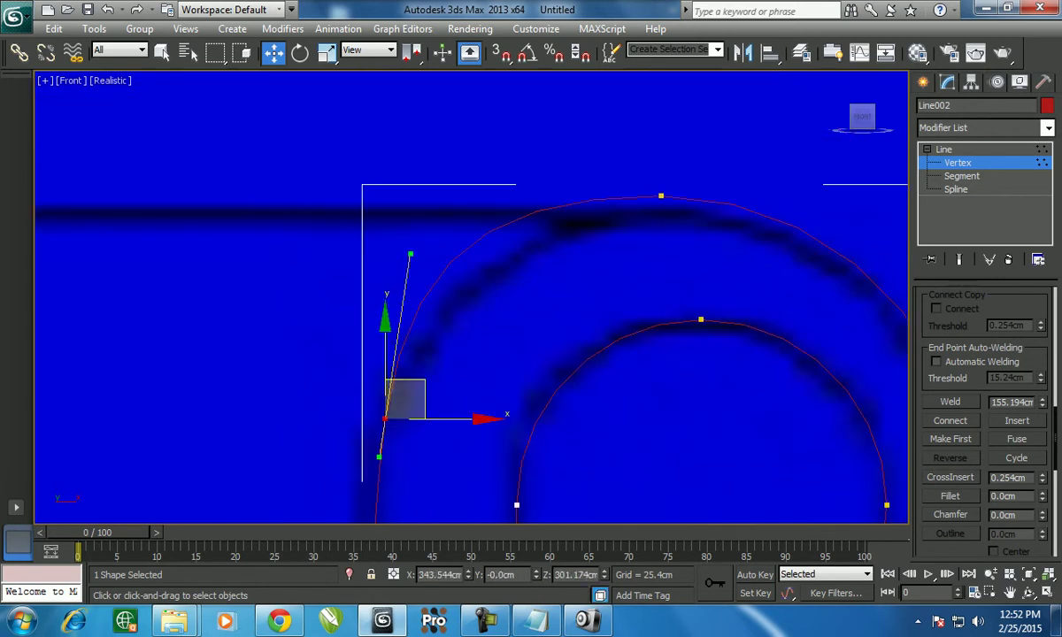
{"action": "left_click_drag", "start_coordinate": [409, 255], "coordinate": [427, 277]}
- Lower the outer arc's top vertex onto the top edge of the scroll in the backdrop
{"action": "left_click_drag", "start_coordinate": [710, 263], "coordinate": [710, 262]}
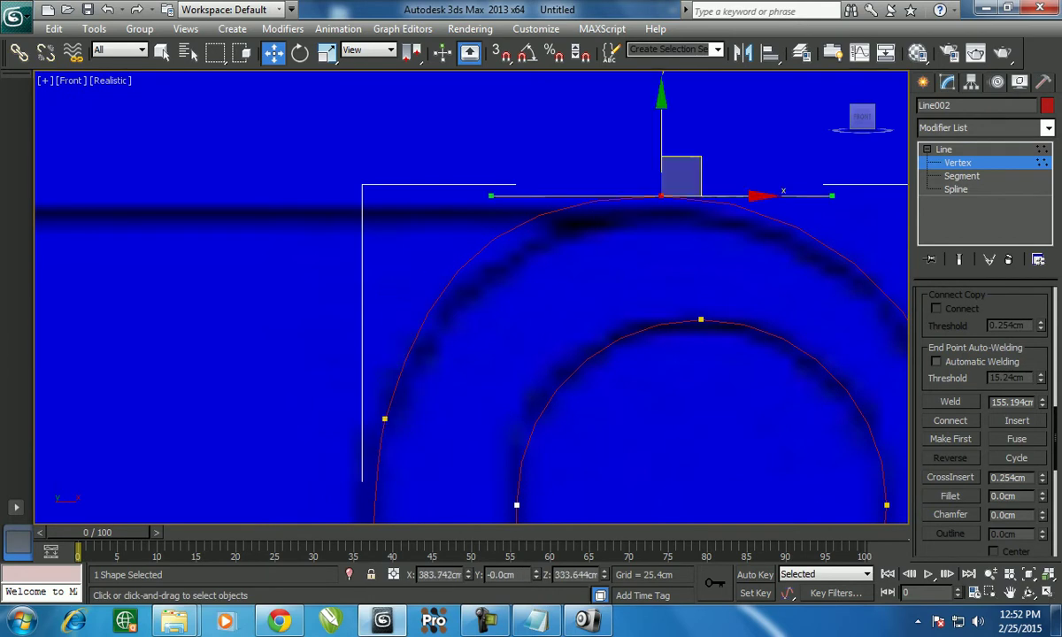
{"action": "right_click", "coordinate": [510, 209]}
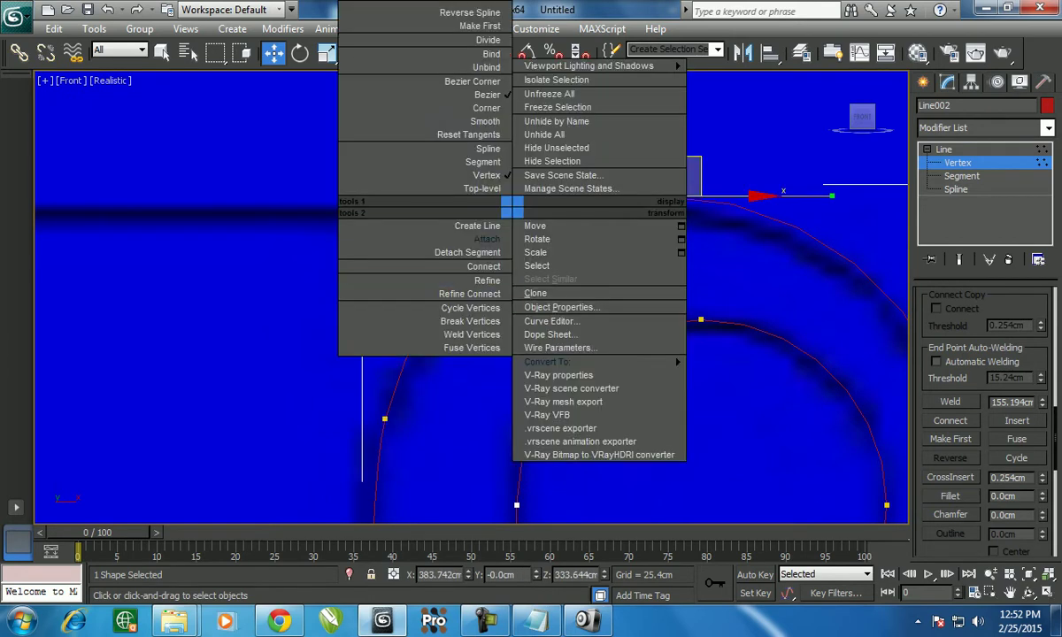
{"action": "left_click_drag", "start_coordinate": [661, 195], "coordinate": [665, 214]}
{"action": "scroll", "coordinate": [484, 298], "scroll_direction": "down", "scroll_amount": 5}
{"action": "middle_click_drag", "start_coordinate": [531, 354], "coordinate": [581, 284]}
{"action": "scroll", "coordinate": [511, 289], "scroll_direction": "up", "scroll_amount": 2}
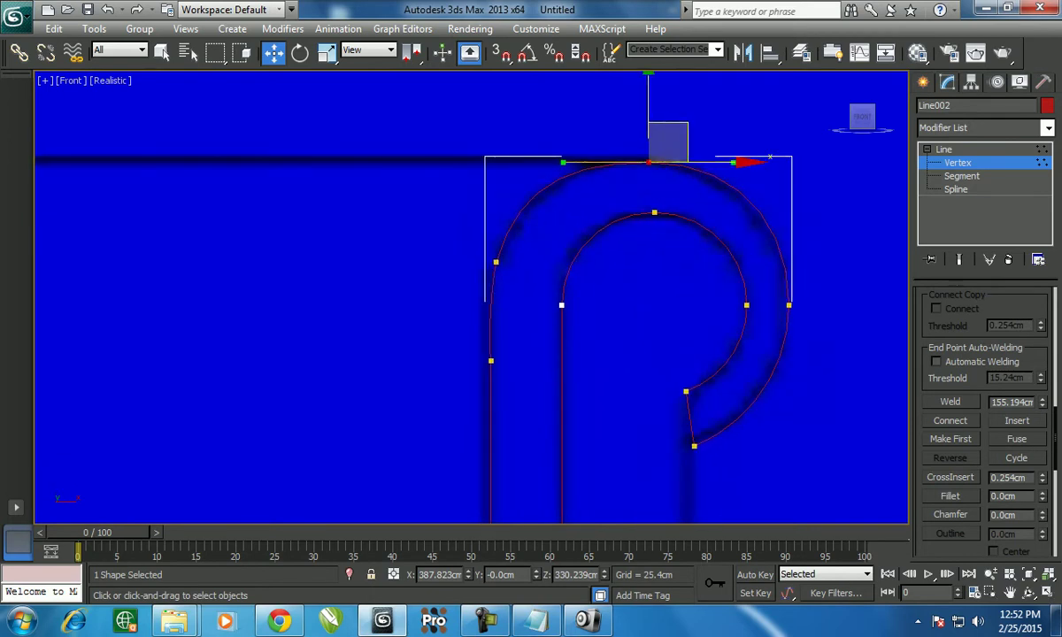
{"action": "scroll", "coordinate": [487, 81], "scroll_direction": "down", "scroll_amount": 6}
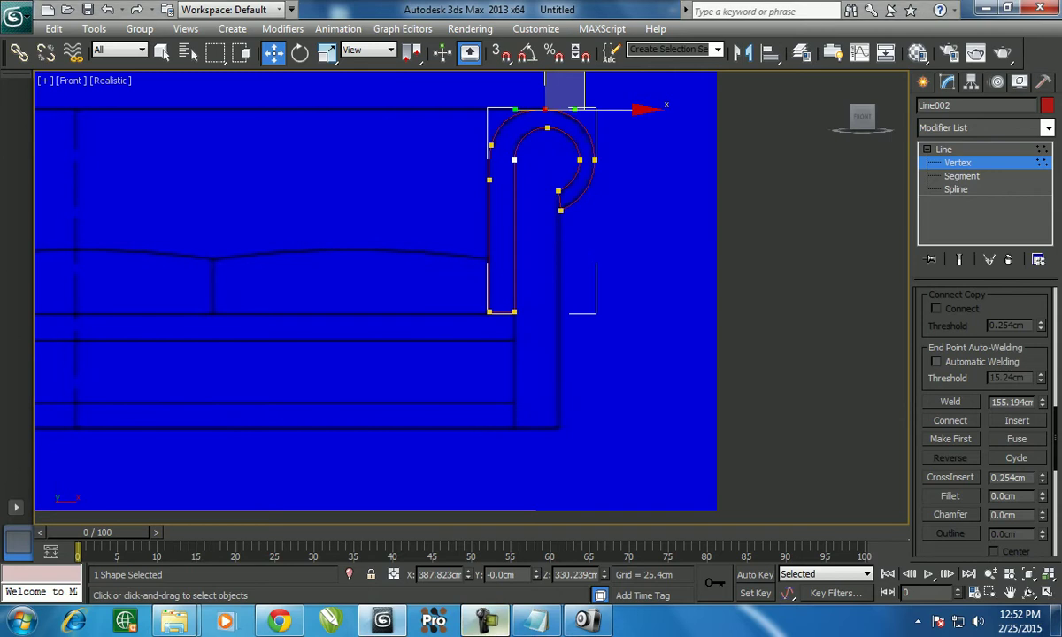
{"action": "middle_click_drag", "start_coordinate": [531, 265], "coordinate": [522, 467]}
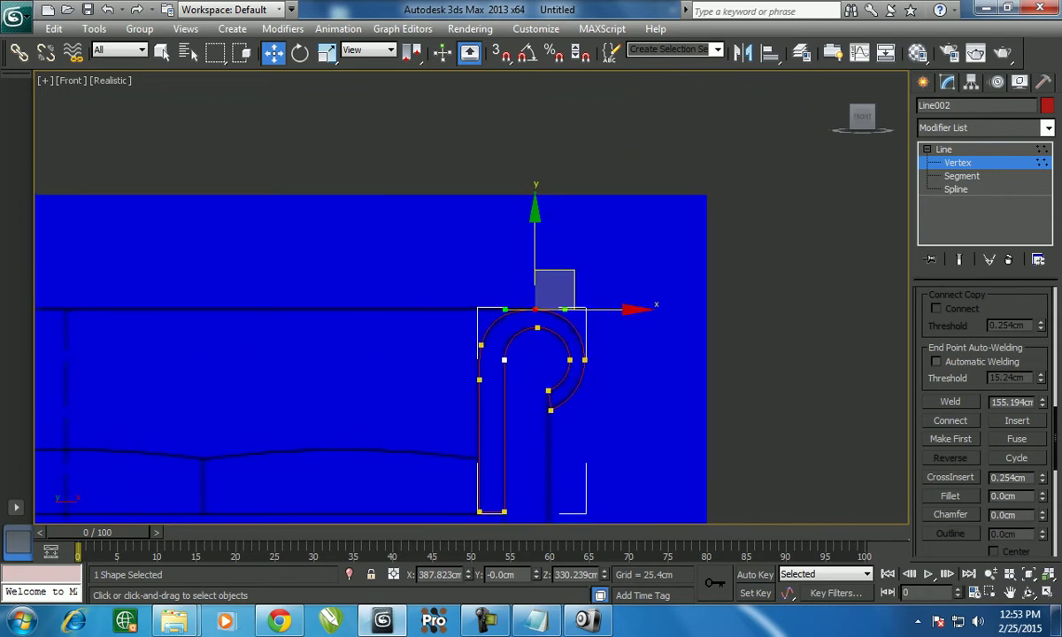
- Leave vertex editing on the armrest profile and select the sofa's top-view path spline in the perspective view
{"action": "key", "text": "p"}
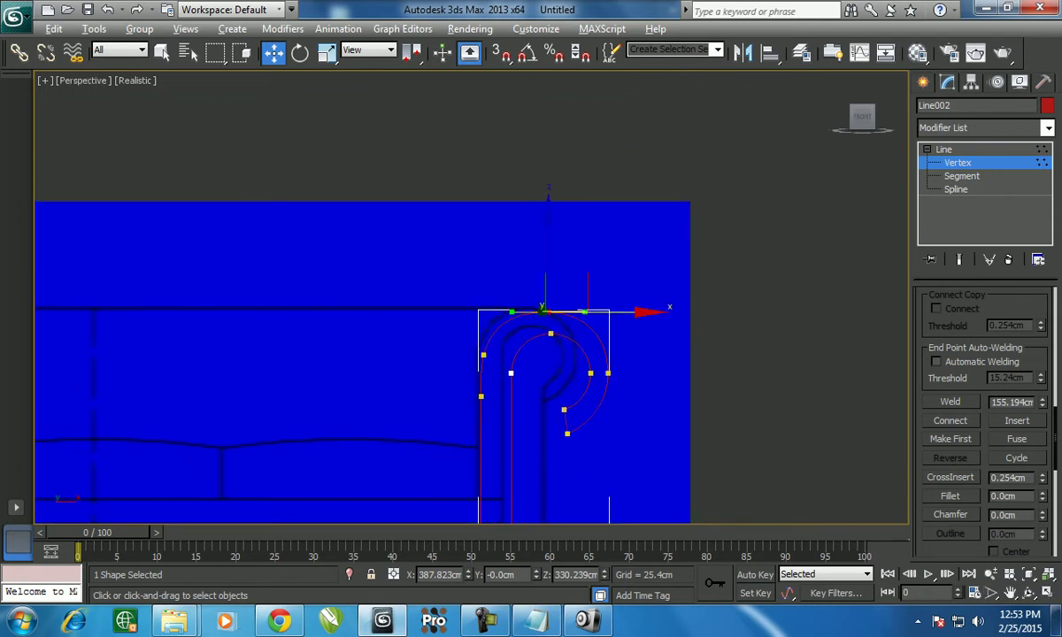
{"action": "middle_click_drag", "start_coordinate": [363, 354], "coordinate": [367, 314], "text": "alt"}
{"action": "right_click", "coordinate": [507, 339]}
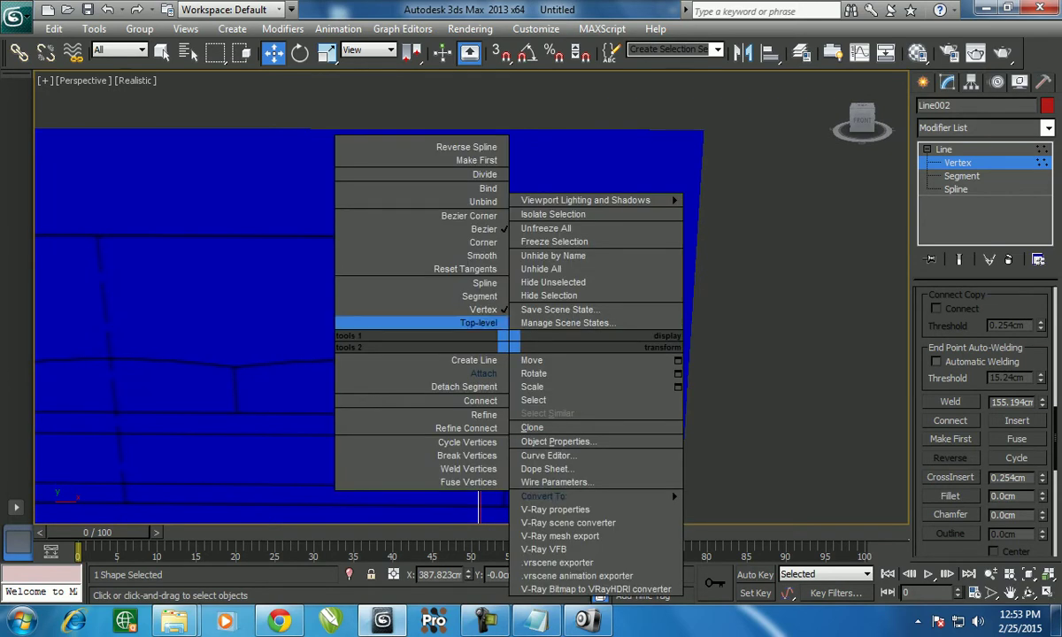
{"action": "left_click", "coordinate": [462, 319]}
{"action": "scroll", "coordinate": [469, 300], "scroll_direction": "down", "scroll_amount": 5}
{"action": "middle_click_drag", "start_coordinate": [367, 315], "coordinate": [580, 296], "text": "alt"}
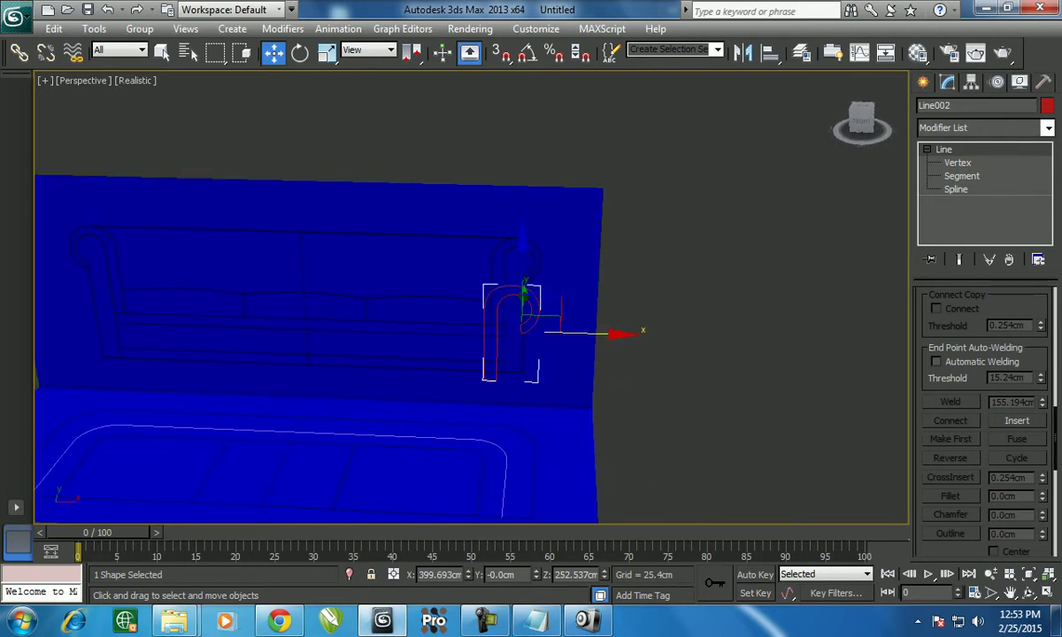
{"action": "scroll", "coordinate": [530, 345], "scroll_direction": "up", "scroll_amount": 3}
{"action": "middle_click_drag", "start_coordinate": [531, 345], "coordinate": [633, 197]}
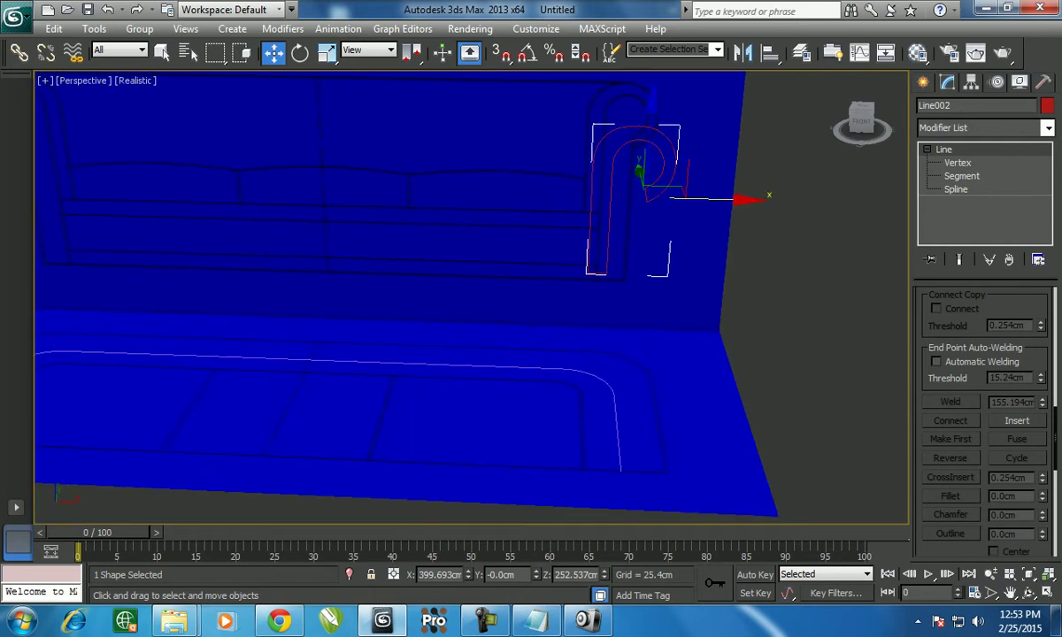
{"action": "left_click", "coordinate": [540, 367]}
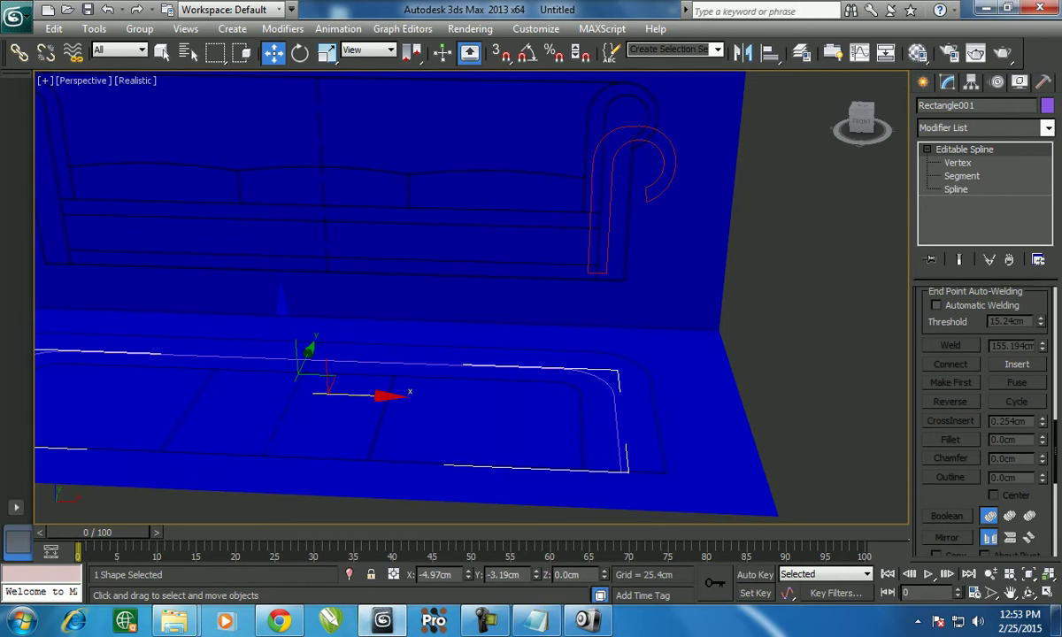
- Set the path spline's interpolation steps to 2, after trying 0 and 1
{"action": "middle_click_drag", "start_coordinate": [460, 389], "coordinate": [531, 374]}
{"action": "scroll", "coordinate": [982, 416], "scroll_direction": "up", "scroll_amount": 5}
{"action": "scroll", "coordinate": [982, 415], "scroll_direction": "up", "scroll_amount": 5}
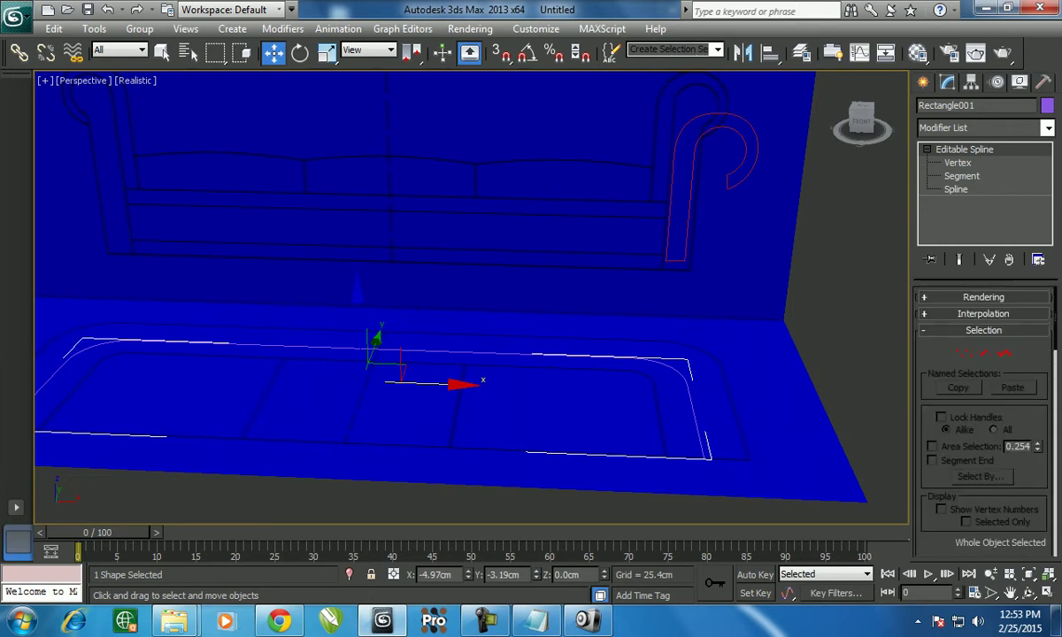
{"action": "left_click", "coordinate": [982, 313]}
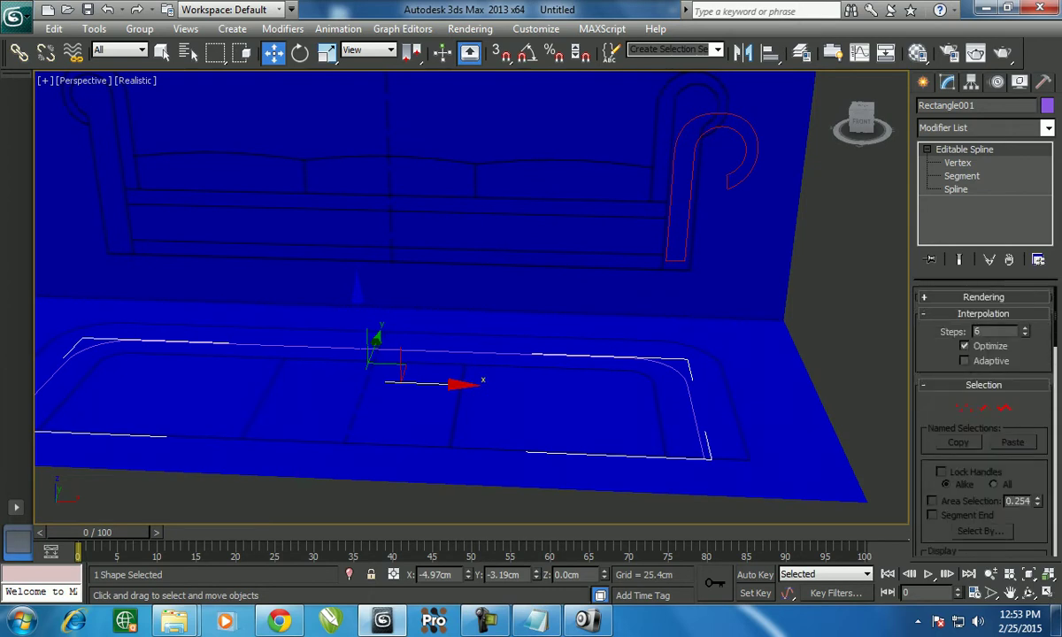
{"action": "middle_click_drag", "start_coordinate": [442, 354], "coordinate": [464, 389], "text": "alt"}
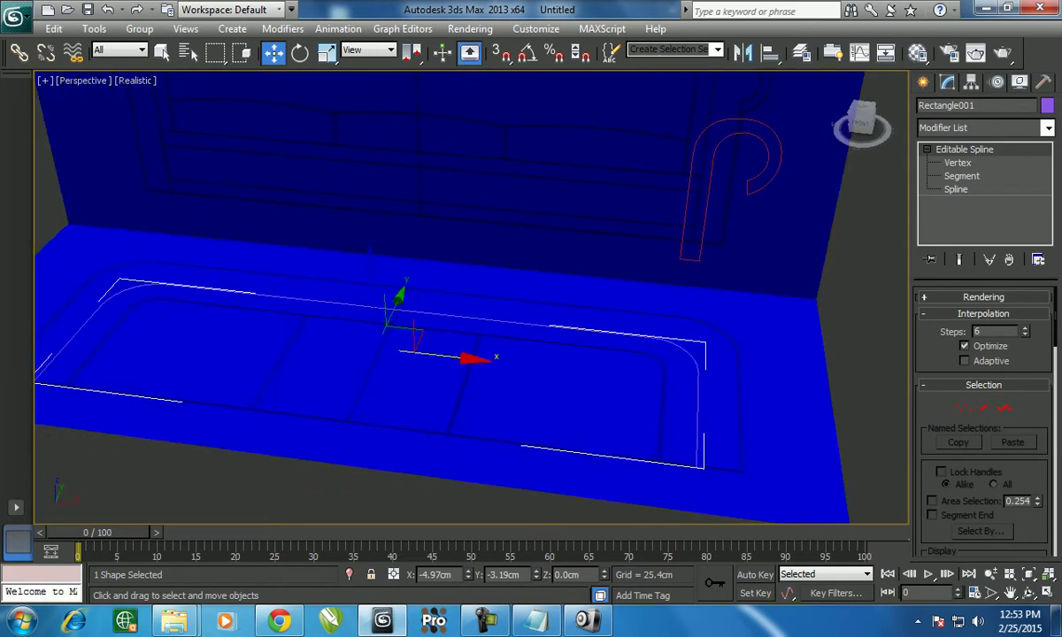
{"action": "scroll", "coordinate": [424, 301], "scroll_direction": "up", "scroll_amount": 3}
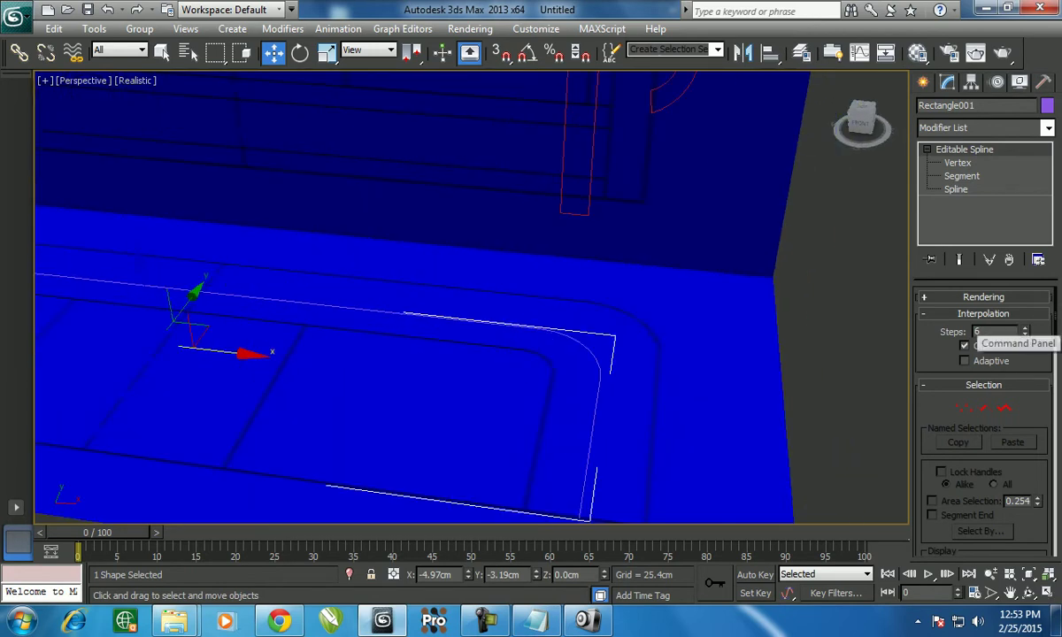
{"action": "type", "text": "0"}
{"action": "key", "text": "Return"}
{"action": "type", "text": "1"}
{"action": "key", "text": "Return"}
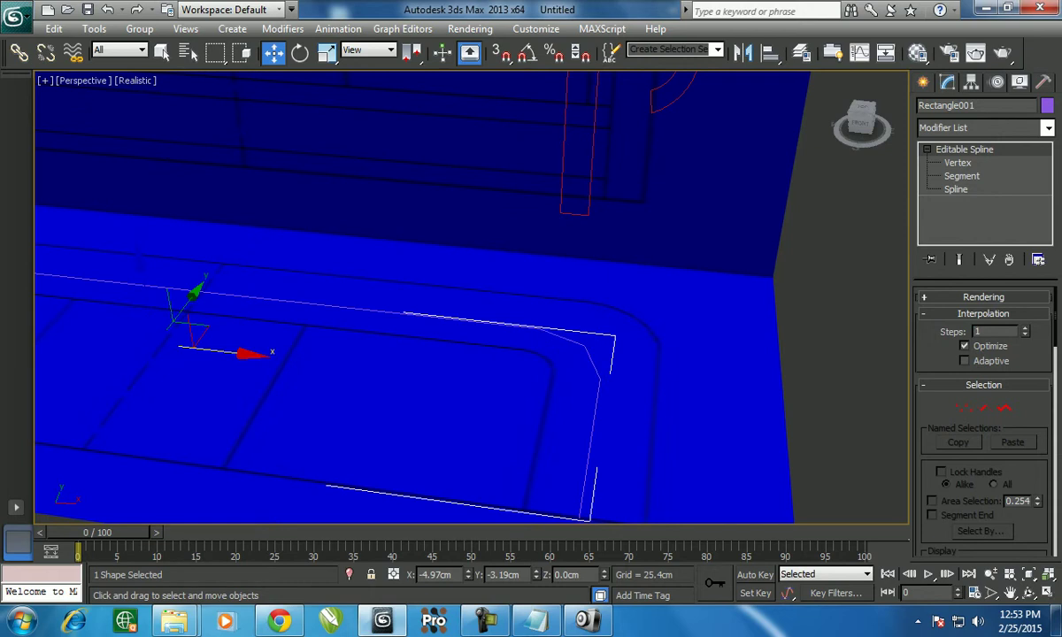
{"action": "type", "text": "2"}
{"action": "key", "text": "Return"}
{"action": "scroll", "coordinate": [425, 301], "scroll_direction": "down", "scroll_amount": 2}
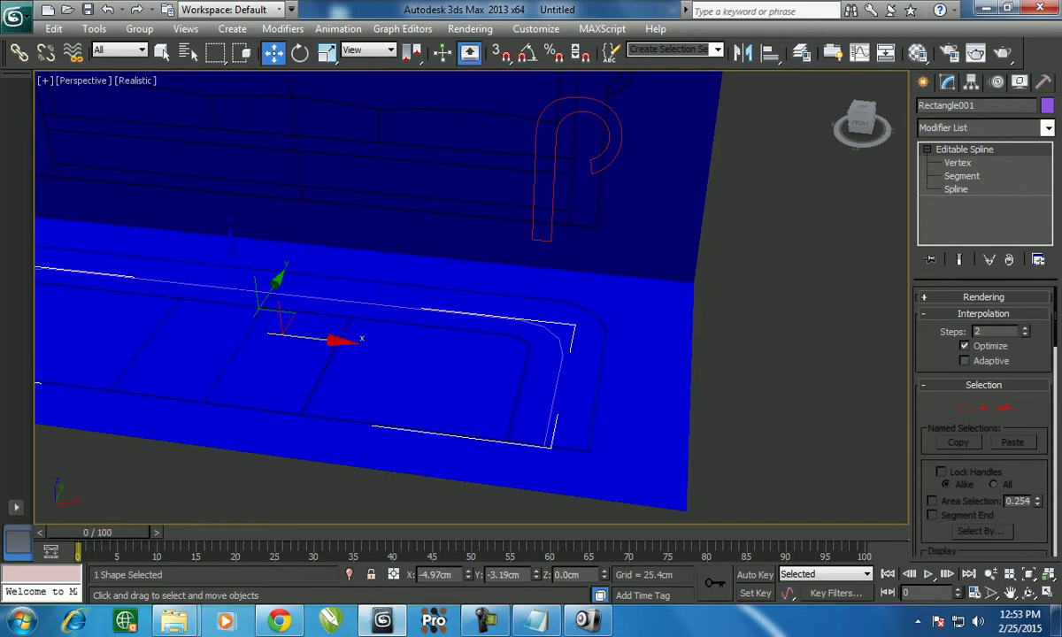
- Apply a Bevel Profile modifier to the path spline, using the armrest spline Line002 as the profile
{"action": "left_click", "coordinate": [982, 128]}
{"action": "key", "text": "b"}
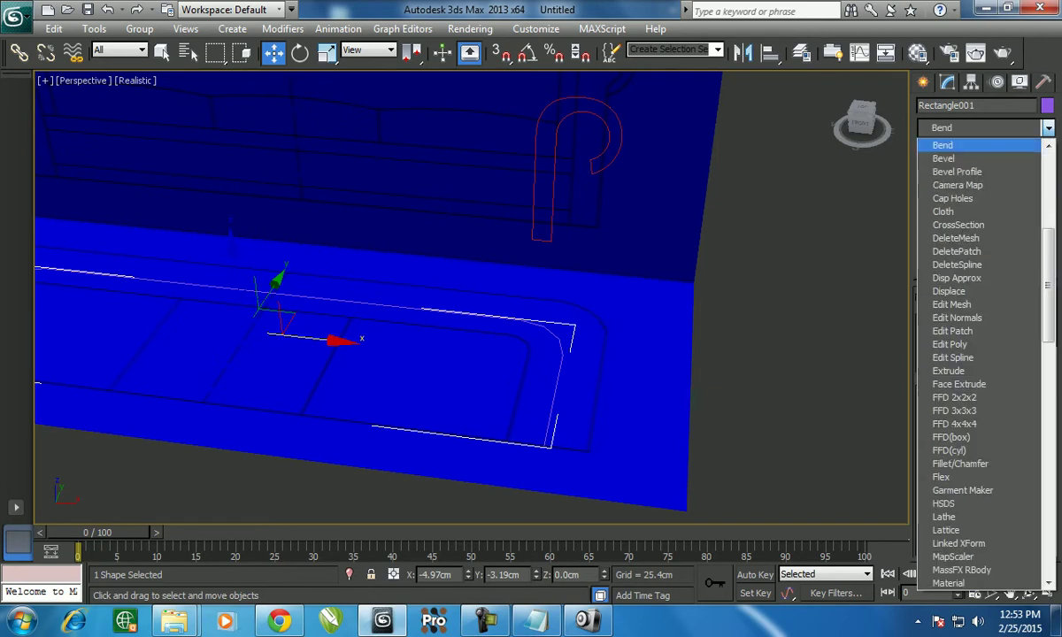
{"action": "key", "text": "Down"}
{"action": "key", "text": "Down"}
{"action": "key", "text": "Return"}
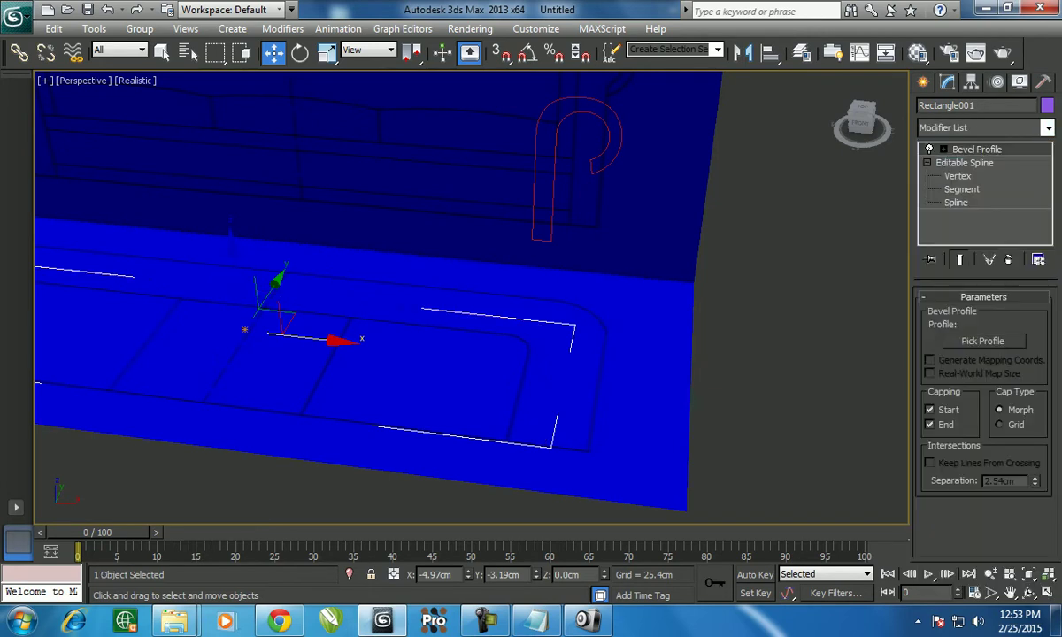
{"action": "left_click", "coordinate": [982, 341]}
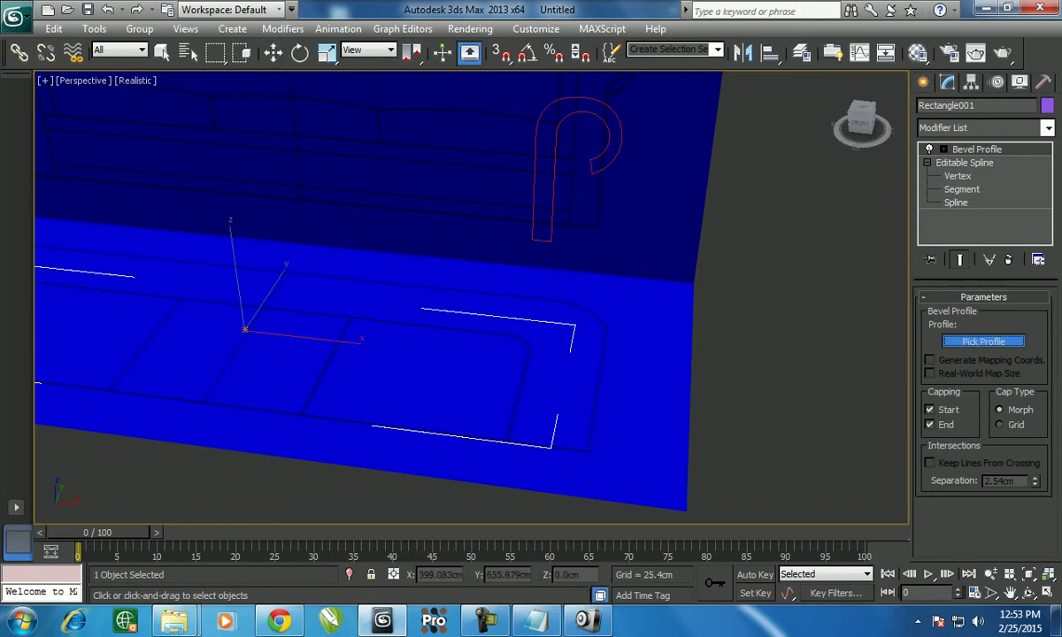
{"action": "left_click", "coordinate": [541, 204]}
{"action": "middle_click_drag", "start_coordinate": [468, 292], "coordinate": [492, 237], "text": "alt"}
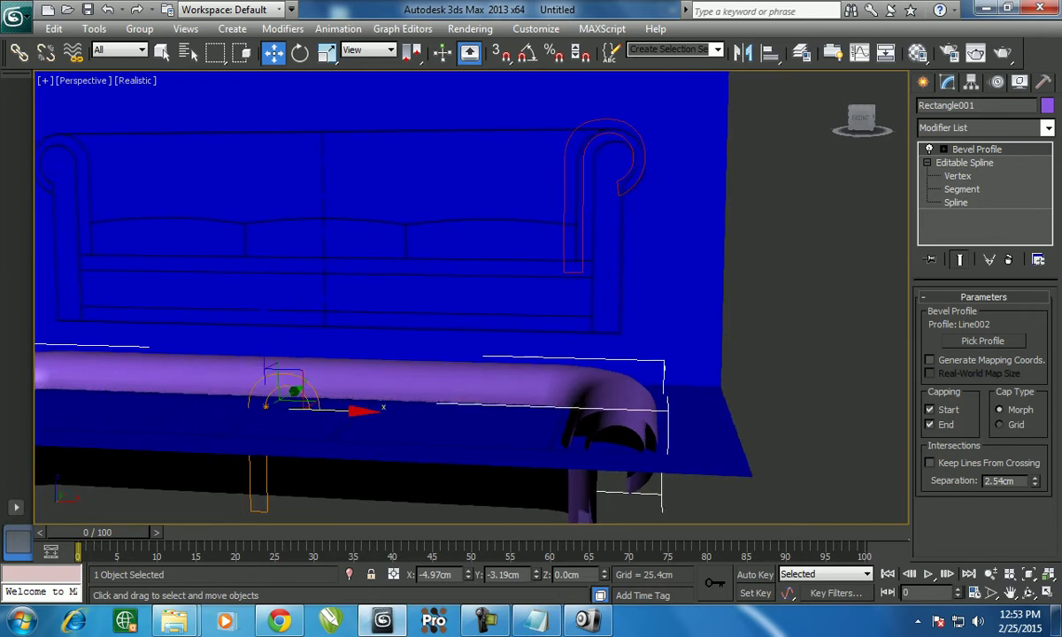
- Raise the beveled sofa body in the front view to line up with the backdrop sofa, and set the viewport display to Shaded
{"action": "key", "text": "f"}
{"action": "scroll", "coordinate": [471, 297], "scroll_direction": "down", "scroll_amount": 5}
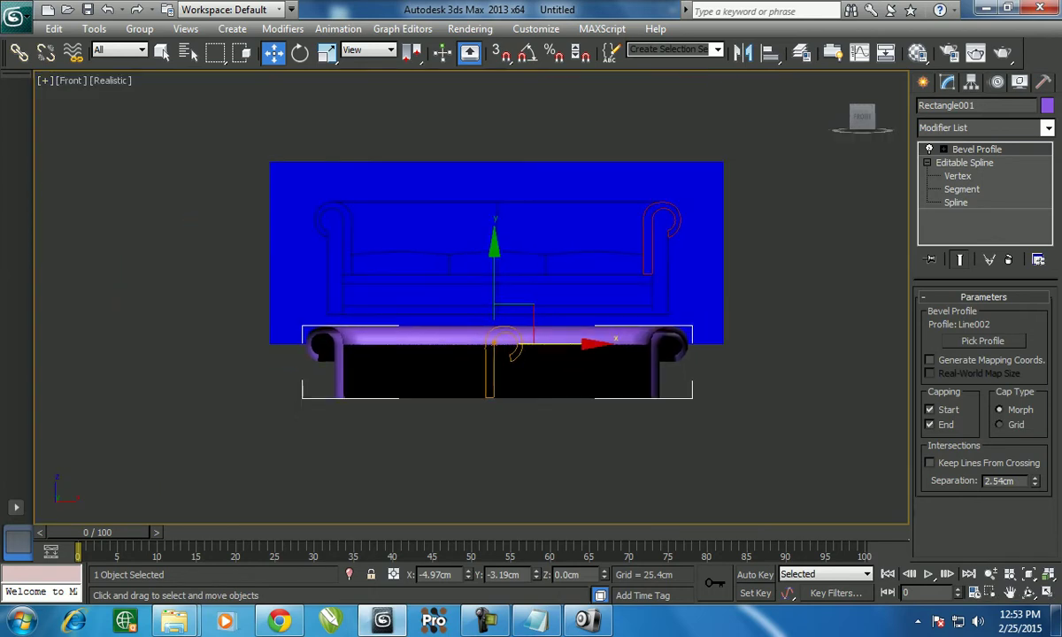
{"action": "left_click_drag", "start_coordinate": [494, 265], "coordinate": [494, 219]}
{"action": "left_click_drag", "start_coordinate": [493, 295], "coordinate": [493, 228]}
{"action": "left_click", "coordinate": [110, 80]}
{"action": "left_click", "coordinate": [130, 116]}
{"action": "scroll", "coordinate": [537, 112], "scroll_direction": "up", "scroll_amount": 3}
{"action": "middle_click_drag", "start_coordinate": [496, 354], "coordinate": [449, 374]}
{"action": "left_click_drag", "start_coordinate": [404, 292], "coordinate": [405, 276]}
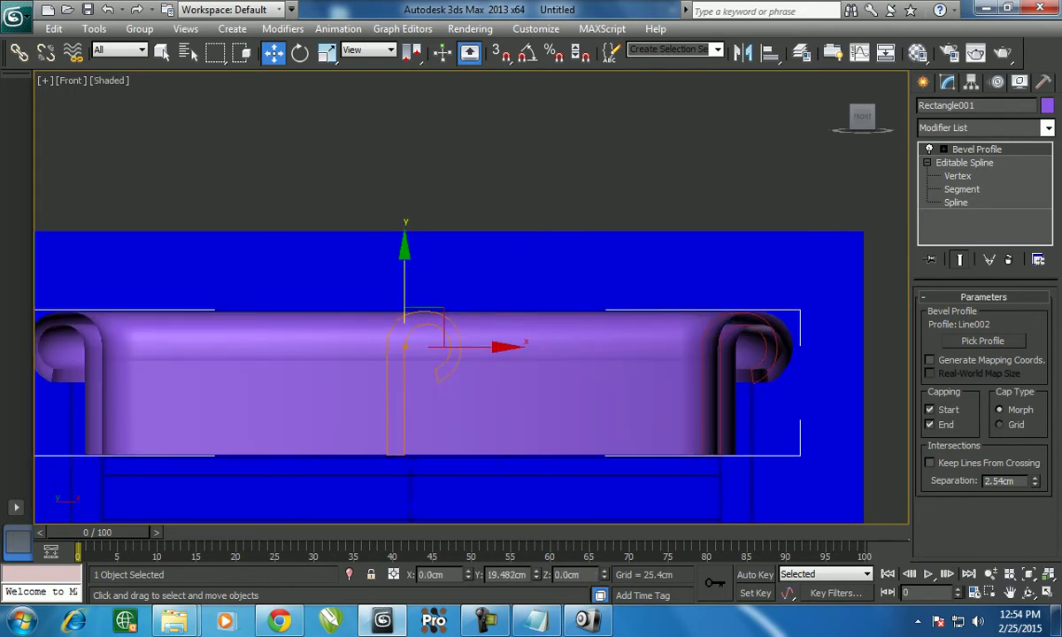
{"action": "mouse_move", "coordinate": [448, 374]}
{"action": "middle_mouse_down"}
{"action": "mouse_move", "coordinate": [450, 427]}
{"action": "mouse_move", "coordinate": [496, 389]}
{"action": "mouse_move", "coordinate": [460, 388]}
{"action": "mouse_move", "coordinate": [442, 366]}
{"action": "middle_mouse_up"}
- Show the sofa body with edged faces in the perspective view and access its base Editable Spline level
{"action": "key", "text": "p"}
{"action": "key", "text": "F3"}
{"action": "key", "text": "F4"}
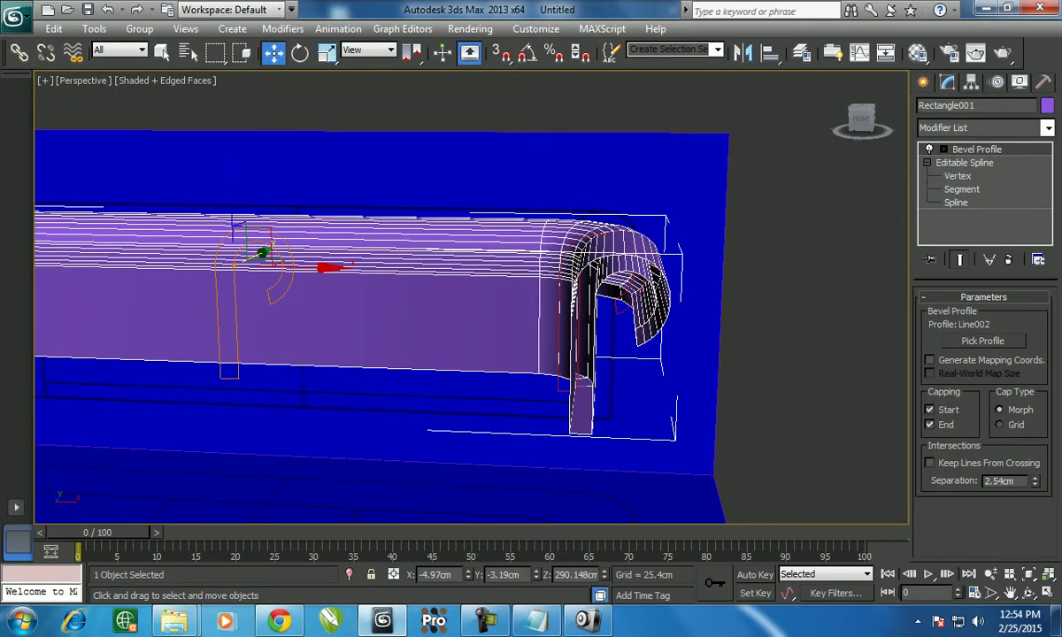
{"action": "left_click", "coordinate": [964, 163]}
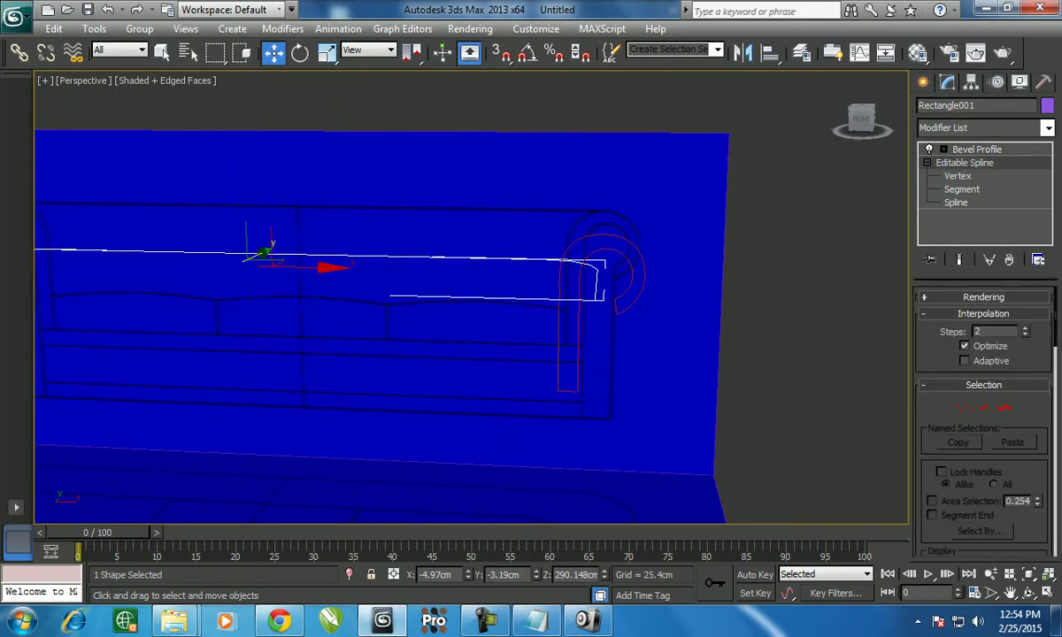
{"action": "middle_click_drag", "start_coordinate": [443, 366], "coordinate": [433, 356], "text": "alt"}
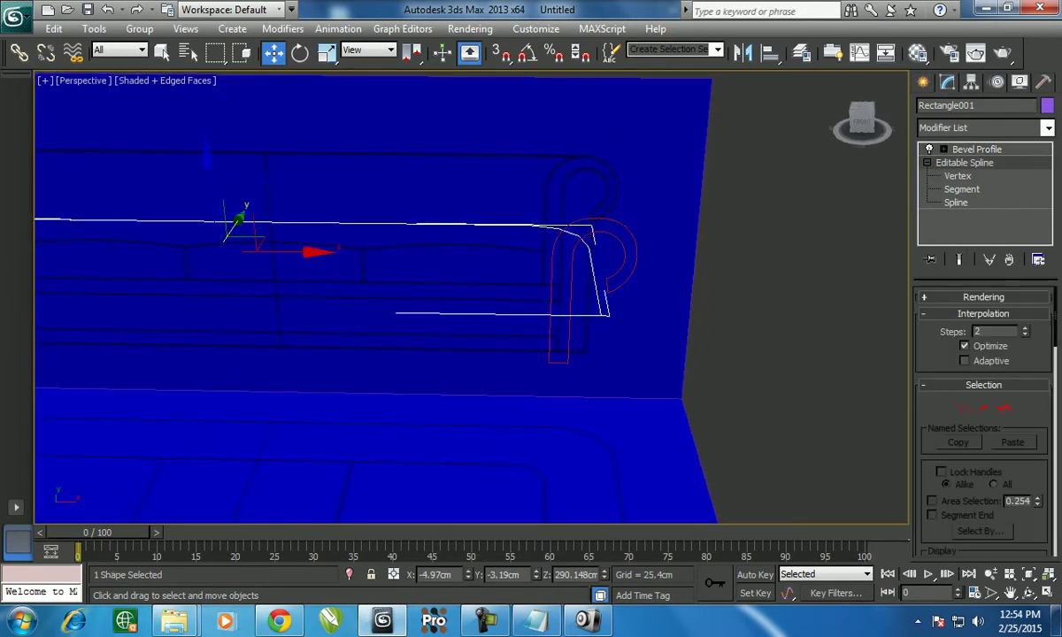
- Set the interpolation steps of the armrest profile spline Line002 to 2, after trying 0 and 1
{"action": "left_click", "coordinate": [633, 256]}
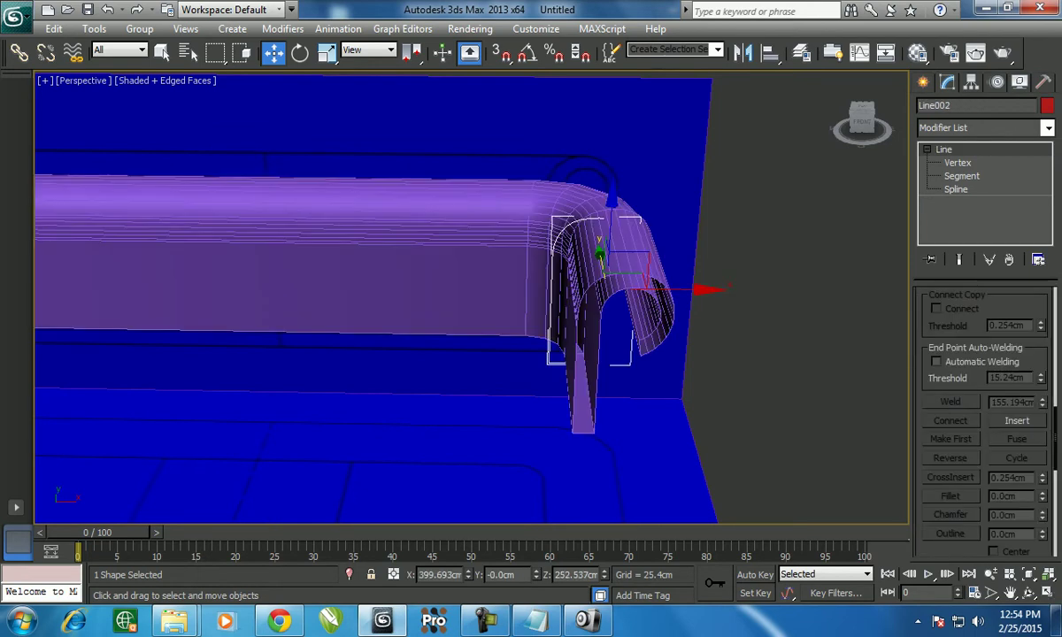
{"action": "scroll", "coordinate": [982, 398], "scroll_direction": "up", "scroll_amount": 10}
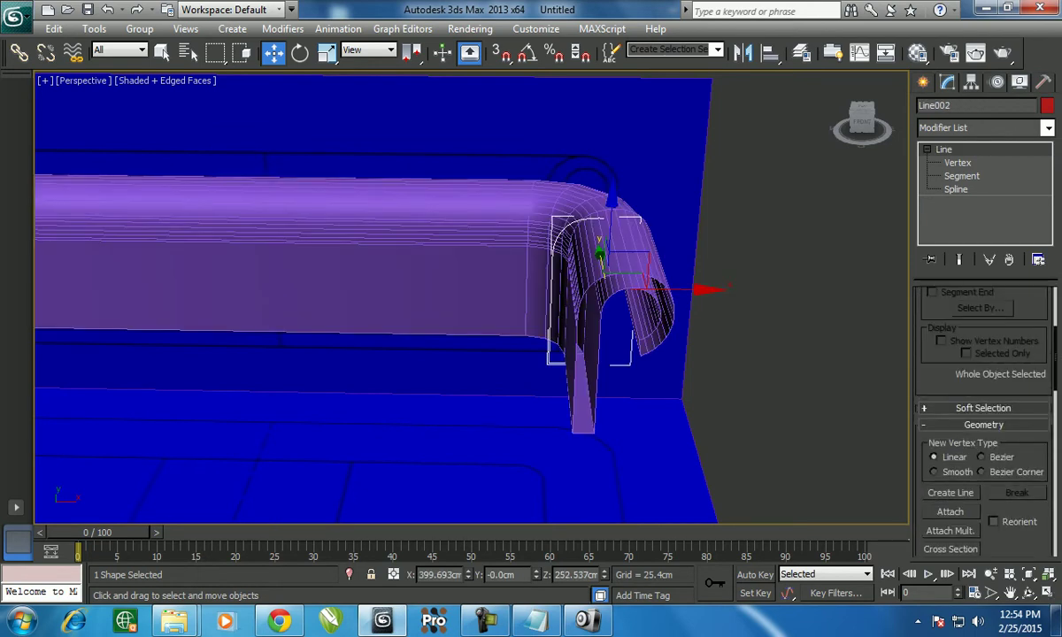
{"action": "left_click", "coordinate": [982, 313]}
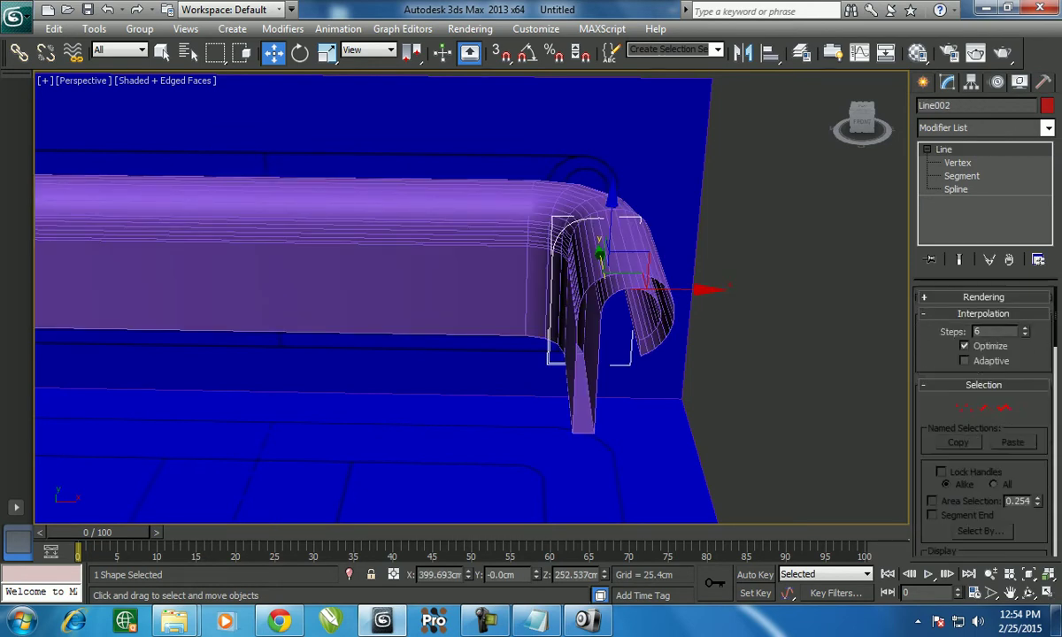
{"action": "middle_click_drag", "start_coordinate": [460, 292], "coordinate": [531, 305], "text": "alt"}
{"action": "type", "text": "0"}
{"action": "key", "text": "Return"}
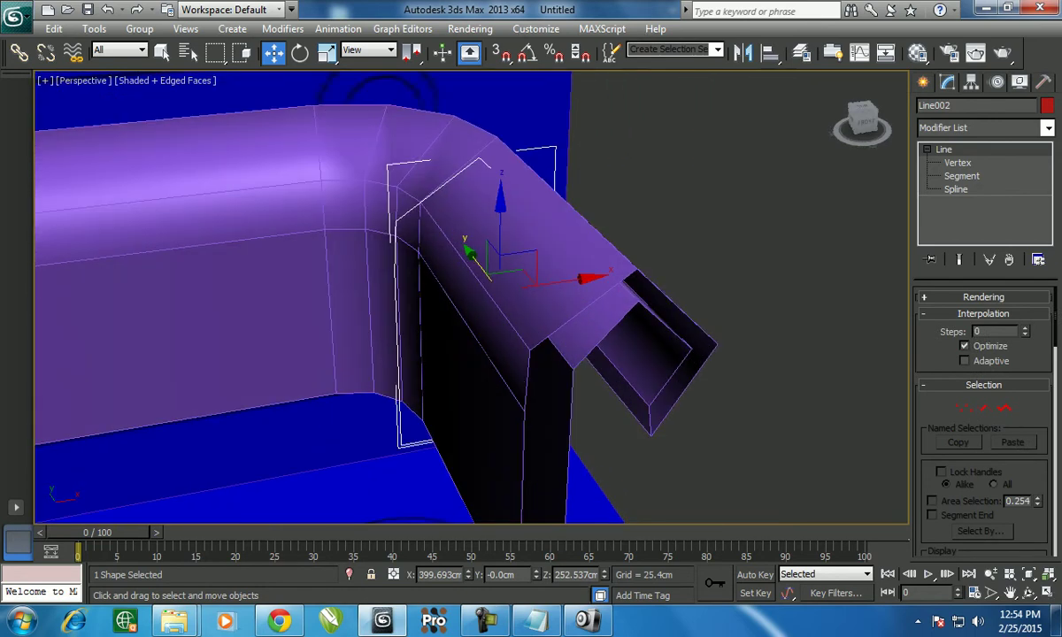
{"action": "type", "text": "1"}
{"action": "key", "text": "Return"}
{"action": "middle_click_drag", "start_coordinate": [531, 305], "coordinate": [371, 311], "text": "alt"}
{"action": "type", "text": "2"}
{"action": "key", "text": "Return"}
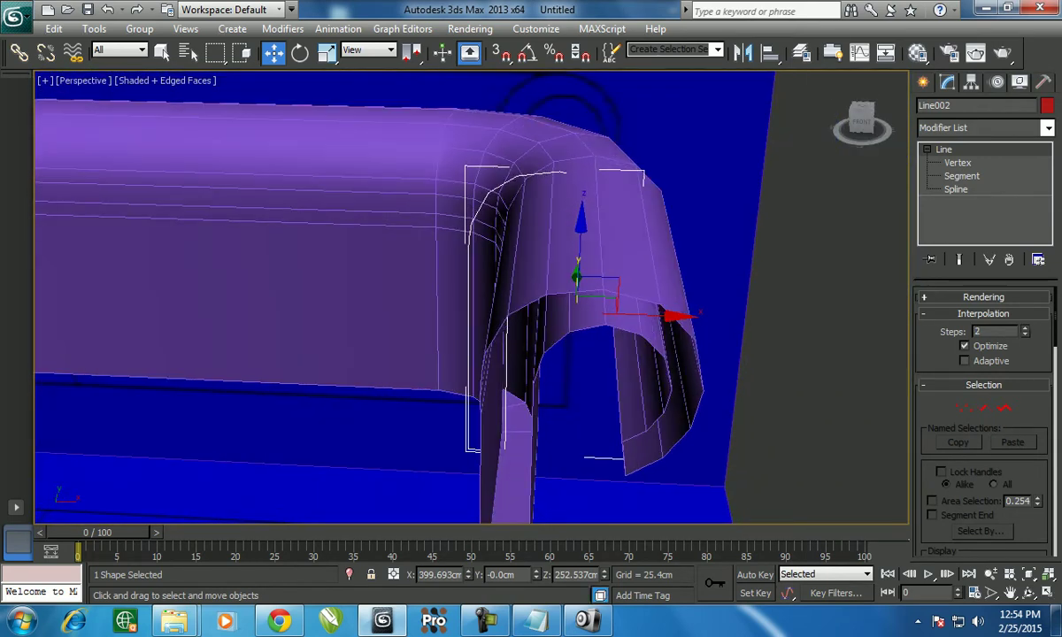
- Undo the most recent actions and examine the sofa body's rounded corner and armrest end from several angles
{"action": "middle_click_drag", "start_coordinate": [372, 312], "coordinate": [265, 314], "text": "alt"}
{"action": "middle_click_drag", "start_coordinate": [531, 309], "coordinate": [345, 159], "text": "alt"}
{"action": "key", "text": "ctrl+z"}
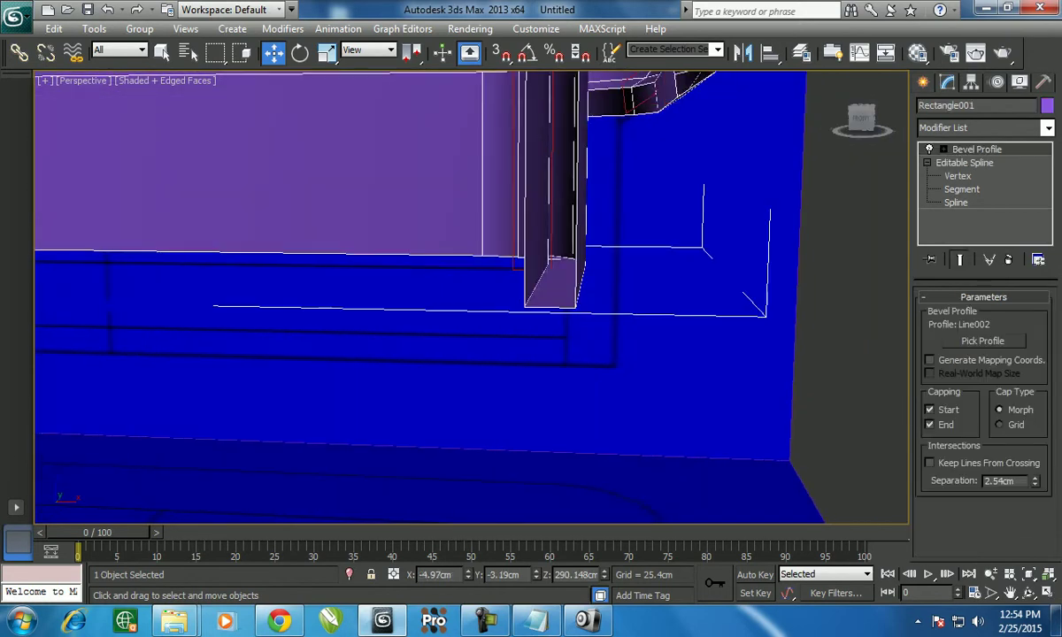
{"action": "key", "text": "ctrl+z"}
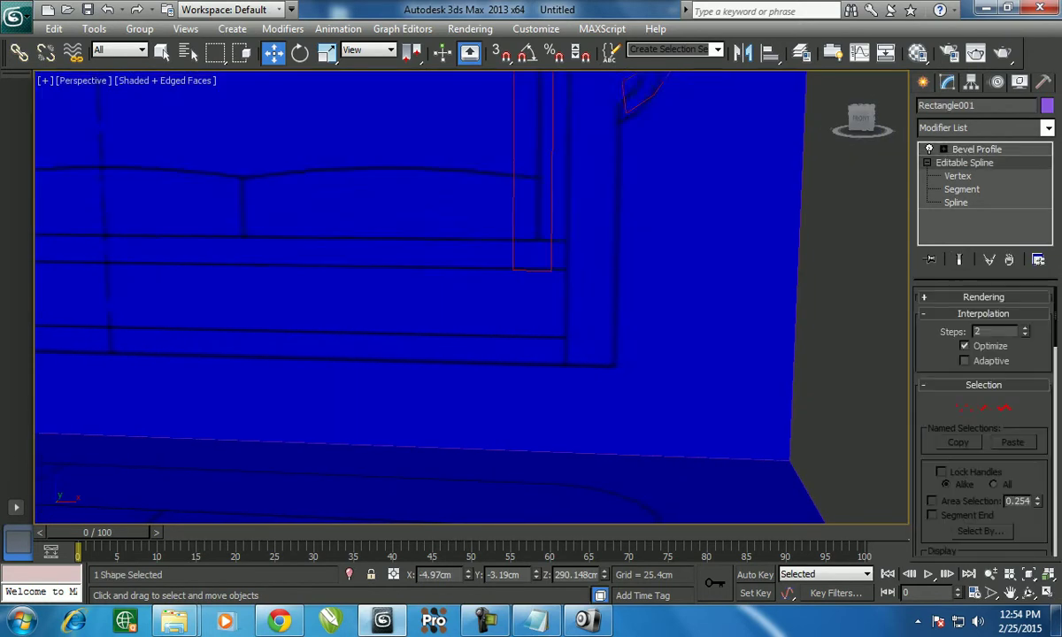
{"action": "key", "text": "ctrl+z"}
{"action": "middle_click_drag", "start_coordinate": [442, 292], "coordinate": [354, 217], "text": "alt"}
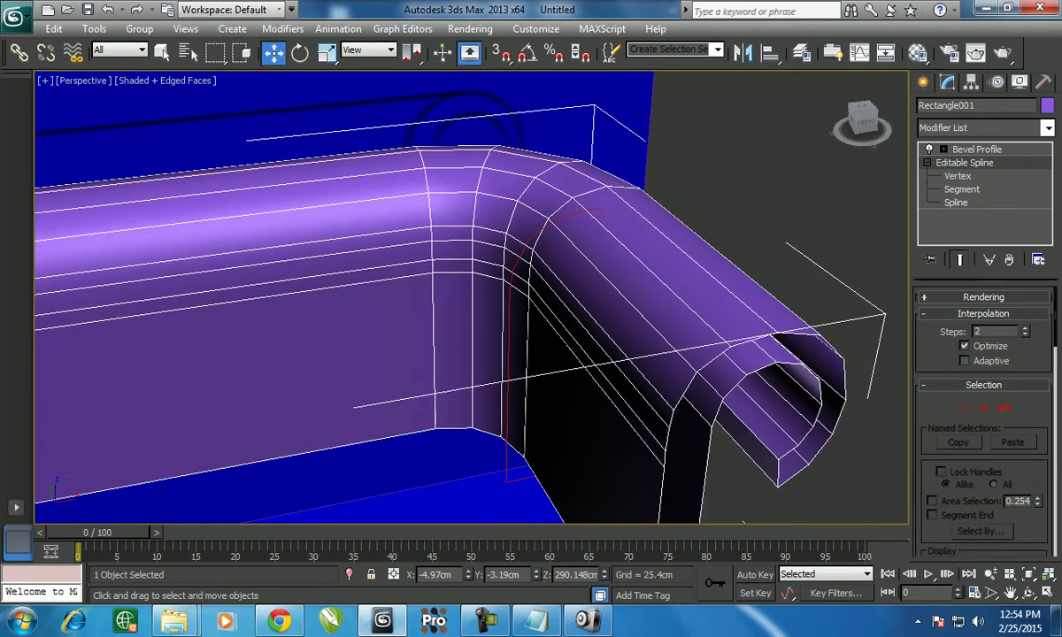
{"action": "middle_click_drag", "start_coordinate": [442, 292], "coordinate": [584, 301], "text": "alt"}
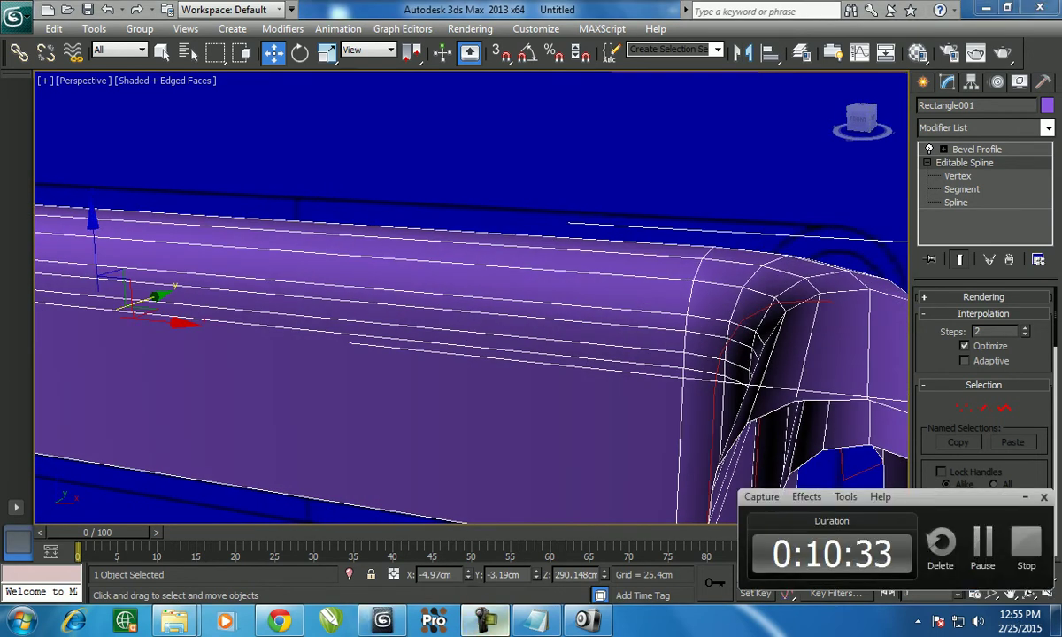